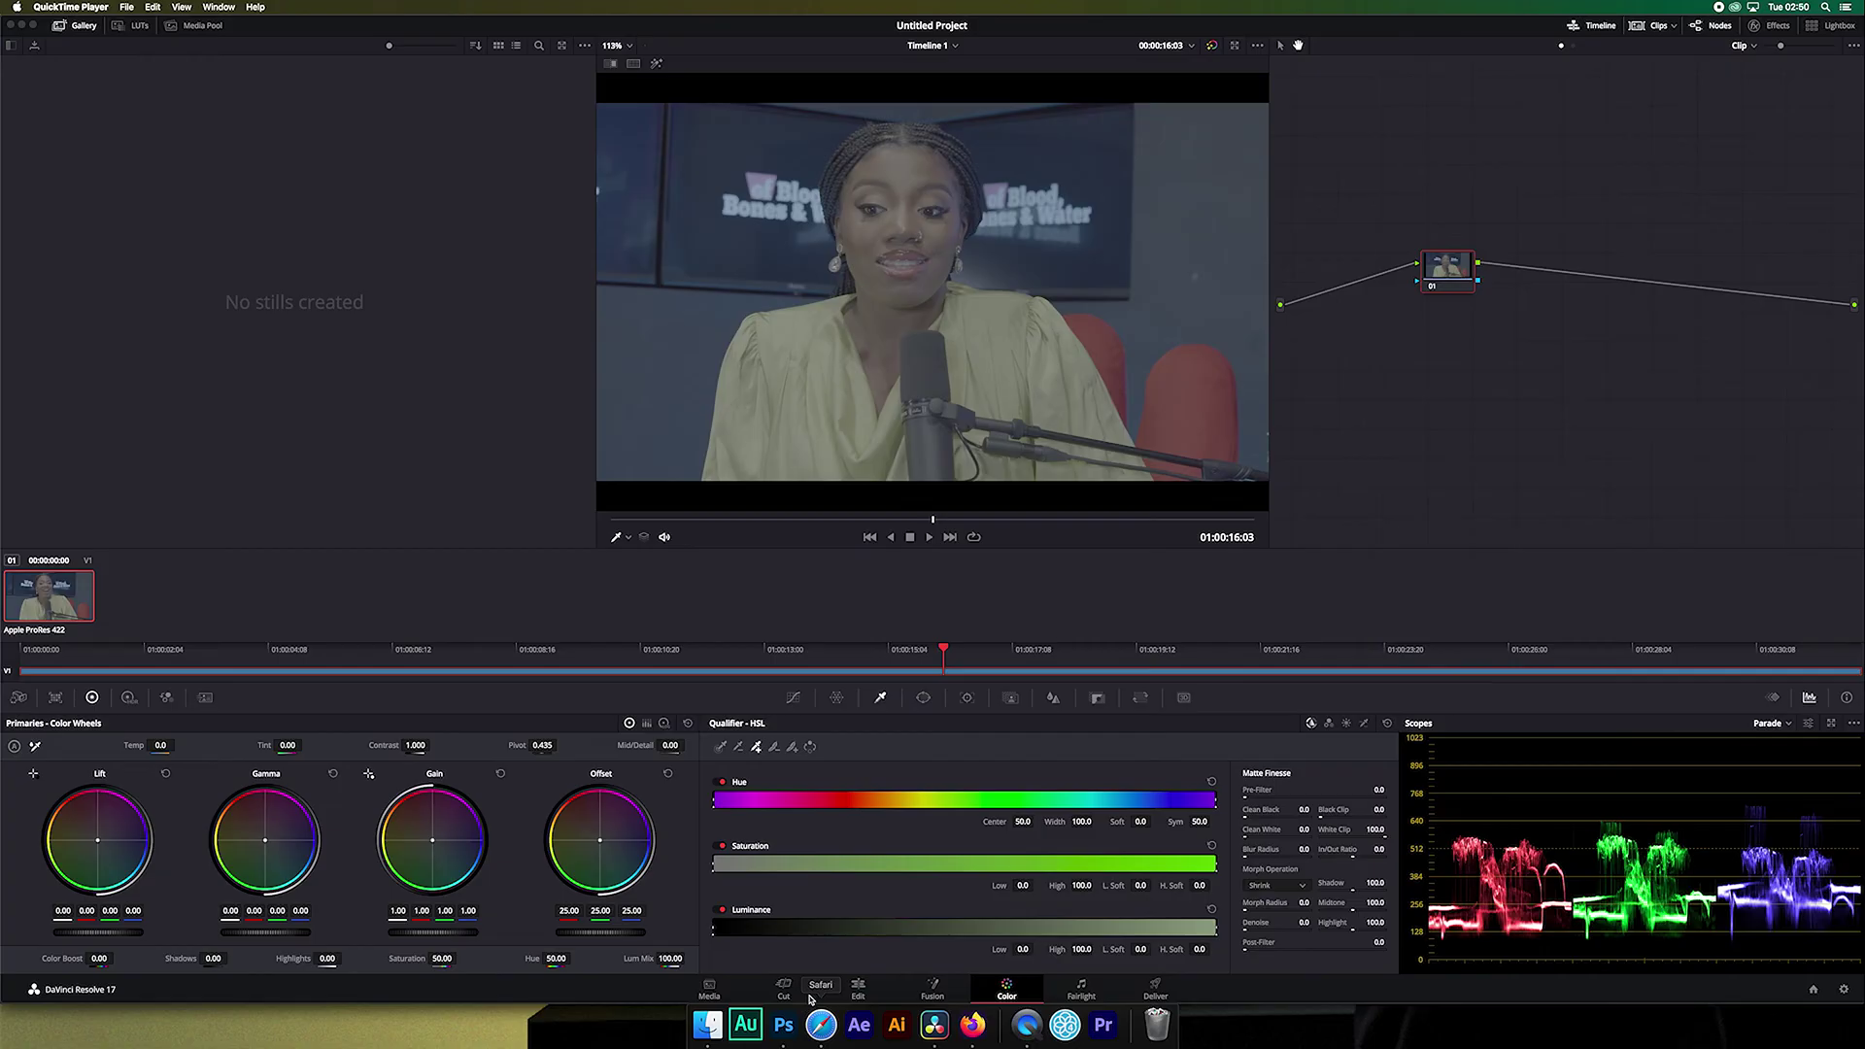
Switch to the Edit page and move the playhead to the start of Timeline 1
left_click(861, 990)
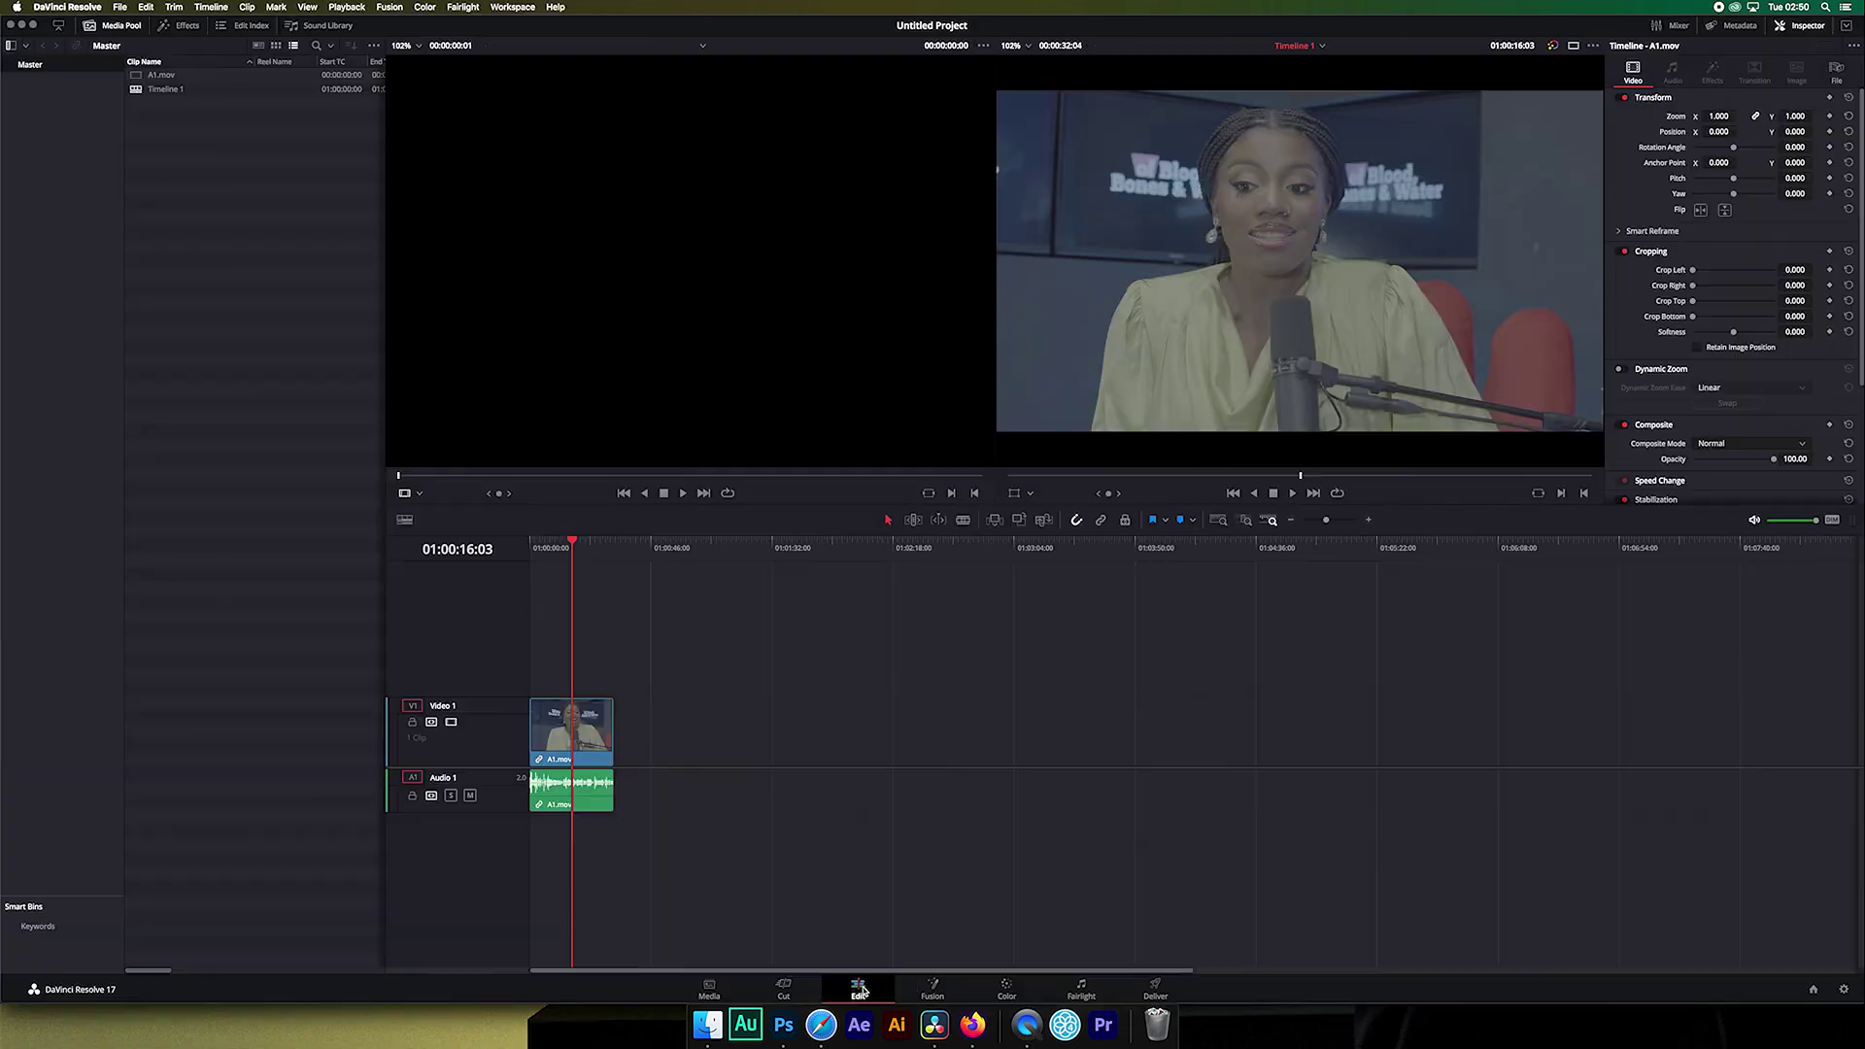
left_click_drag(538, 549, 510, 546)
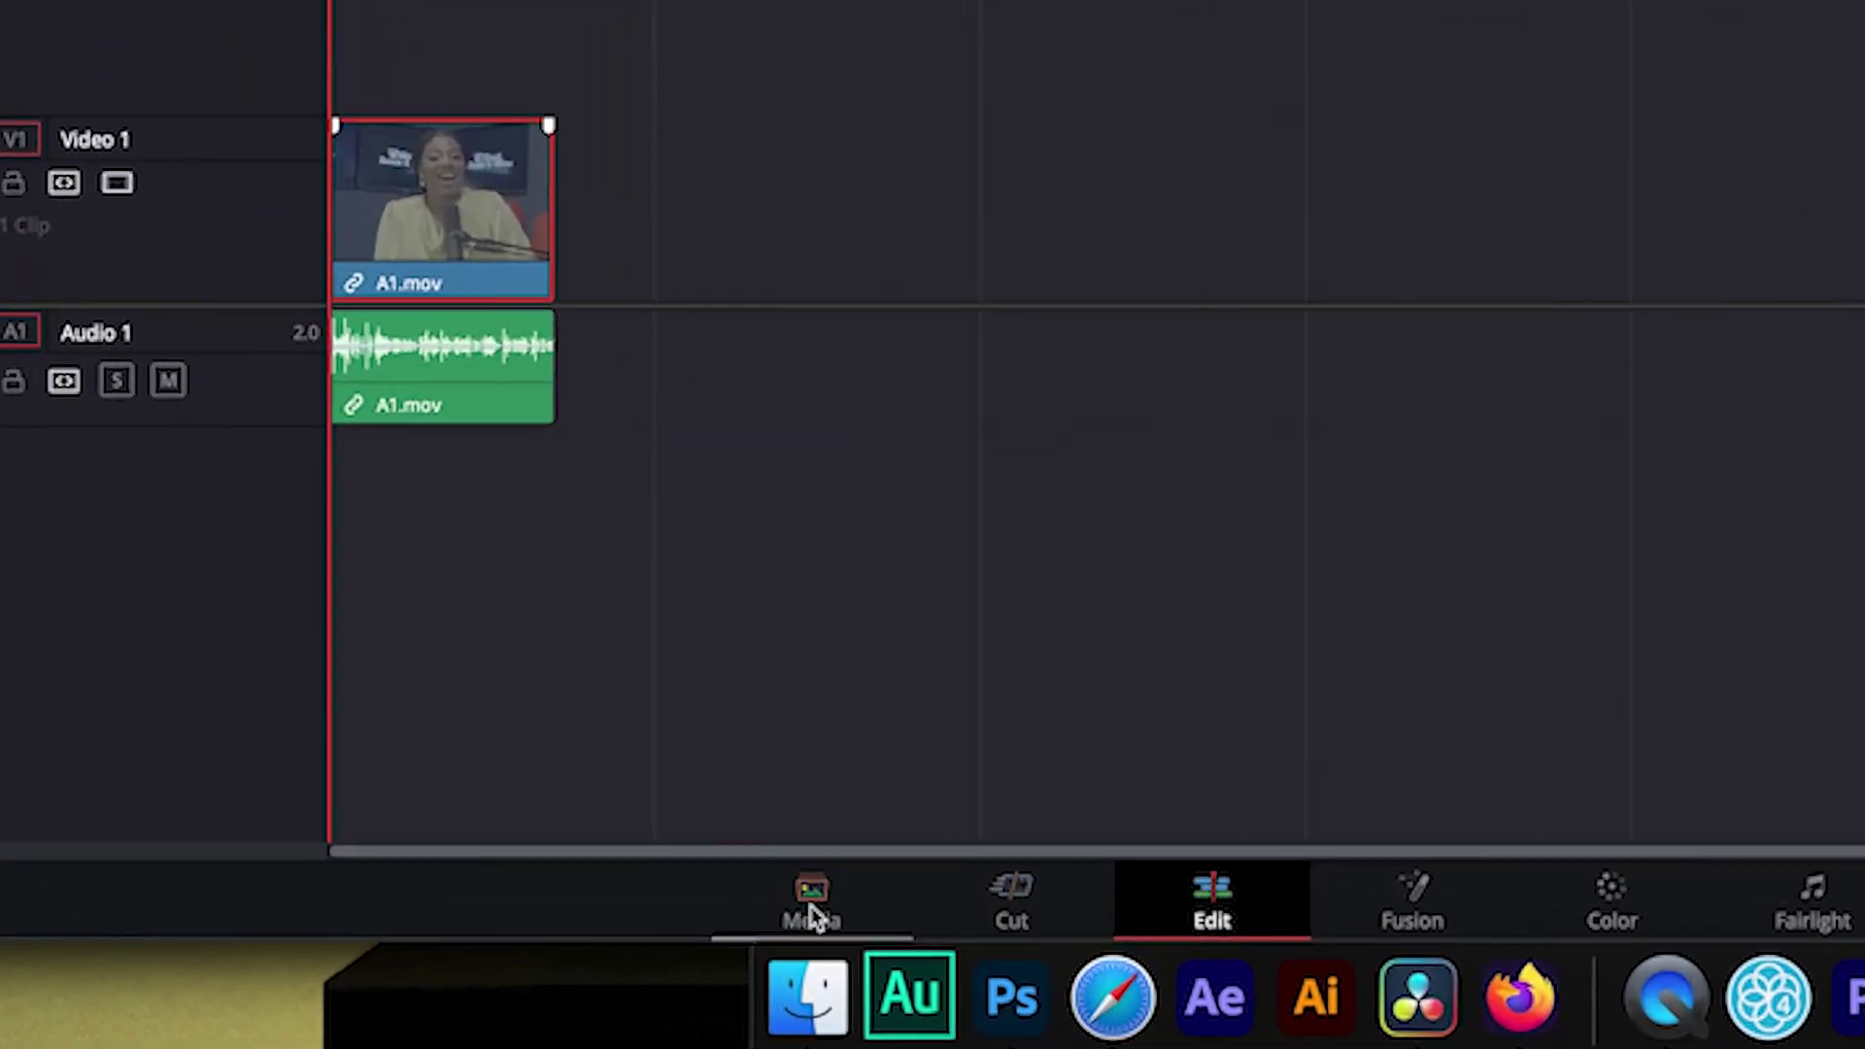
On the Media page, bring the A1.mov clip from Editing Drive 3 into the media pool
left_click(709, 989)
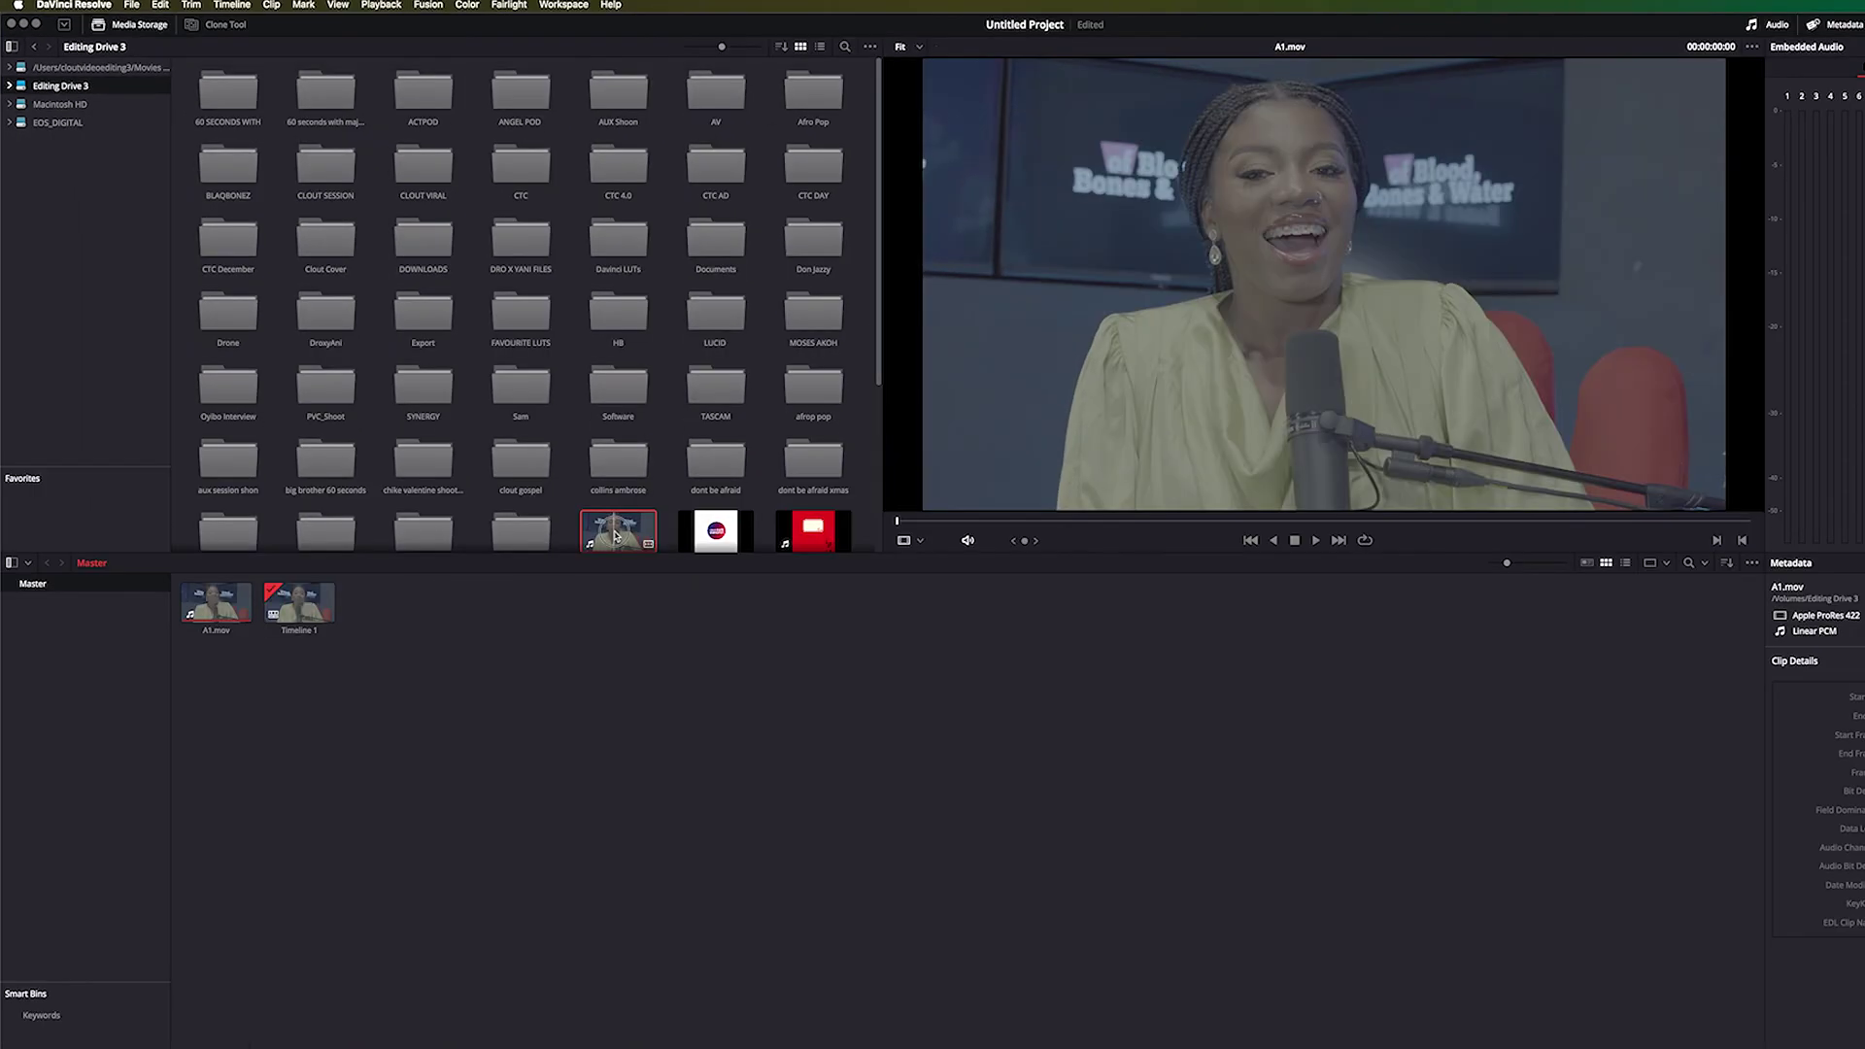
left_click_drag(1038, 900, 837, 1048)
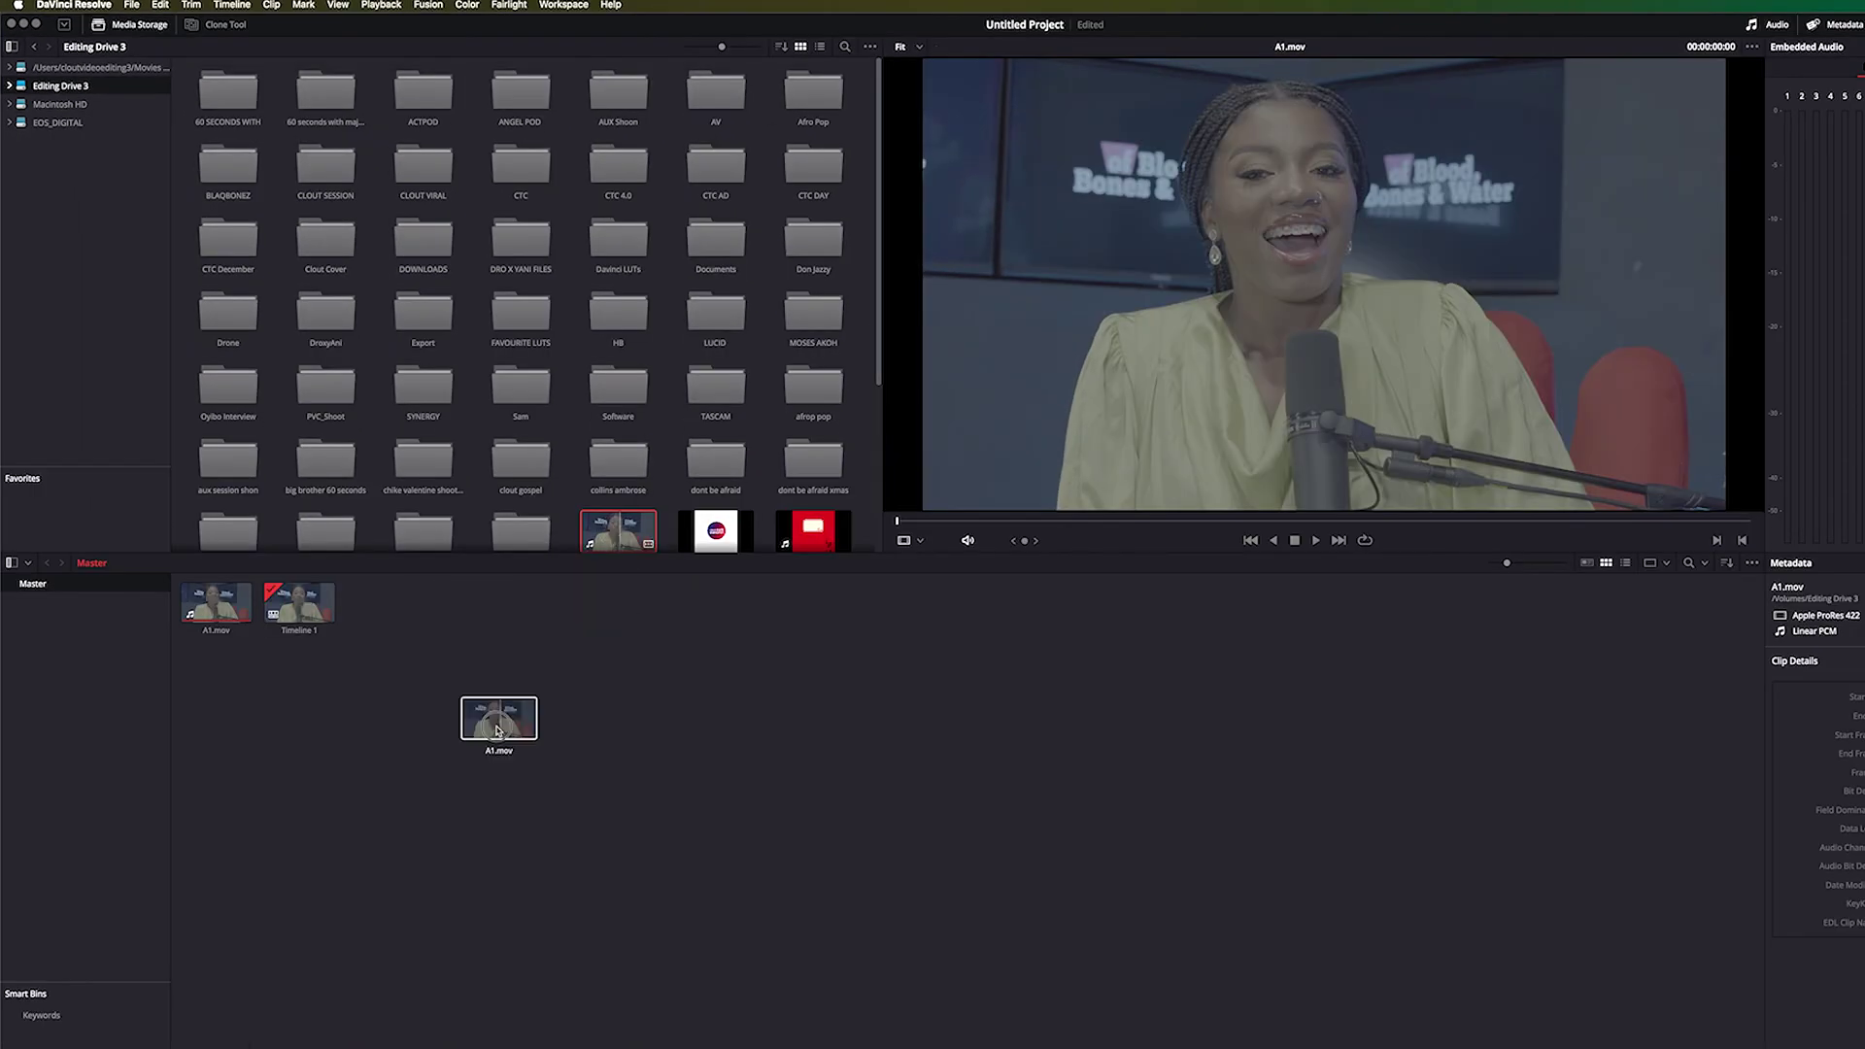
left_click_drag(496, 730, 475, 754)
Go through the Edit page to the Color page and move node 01 closer to the graph's source input
left_click(862, 990)
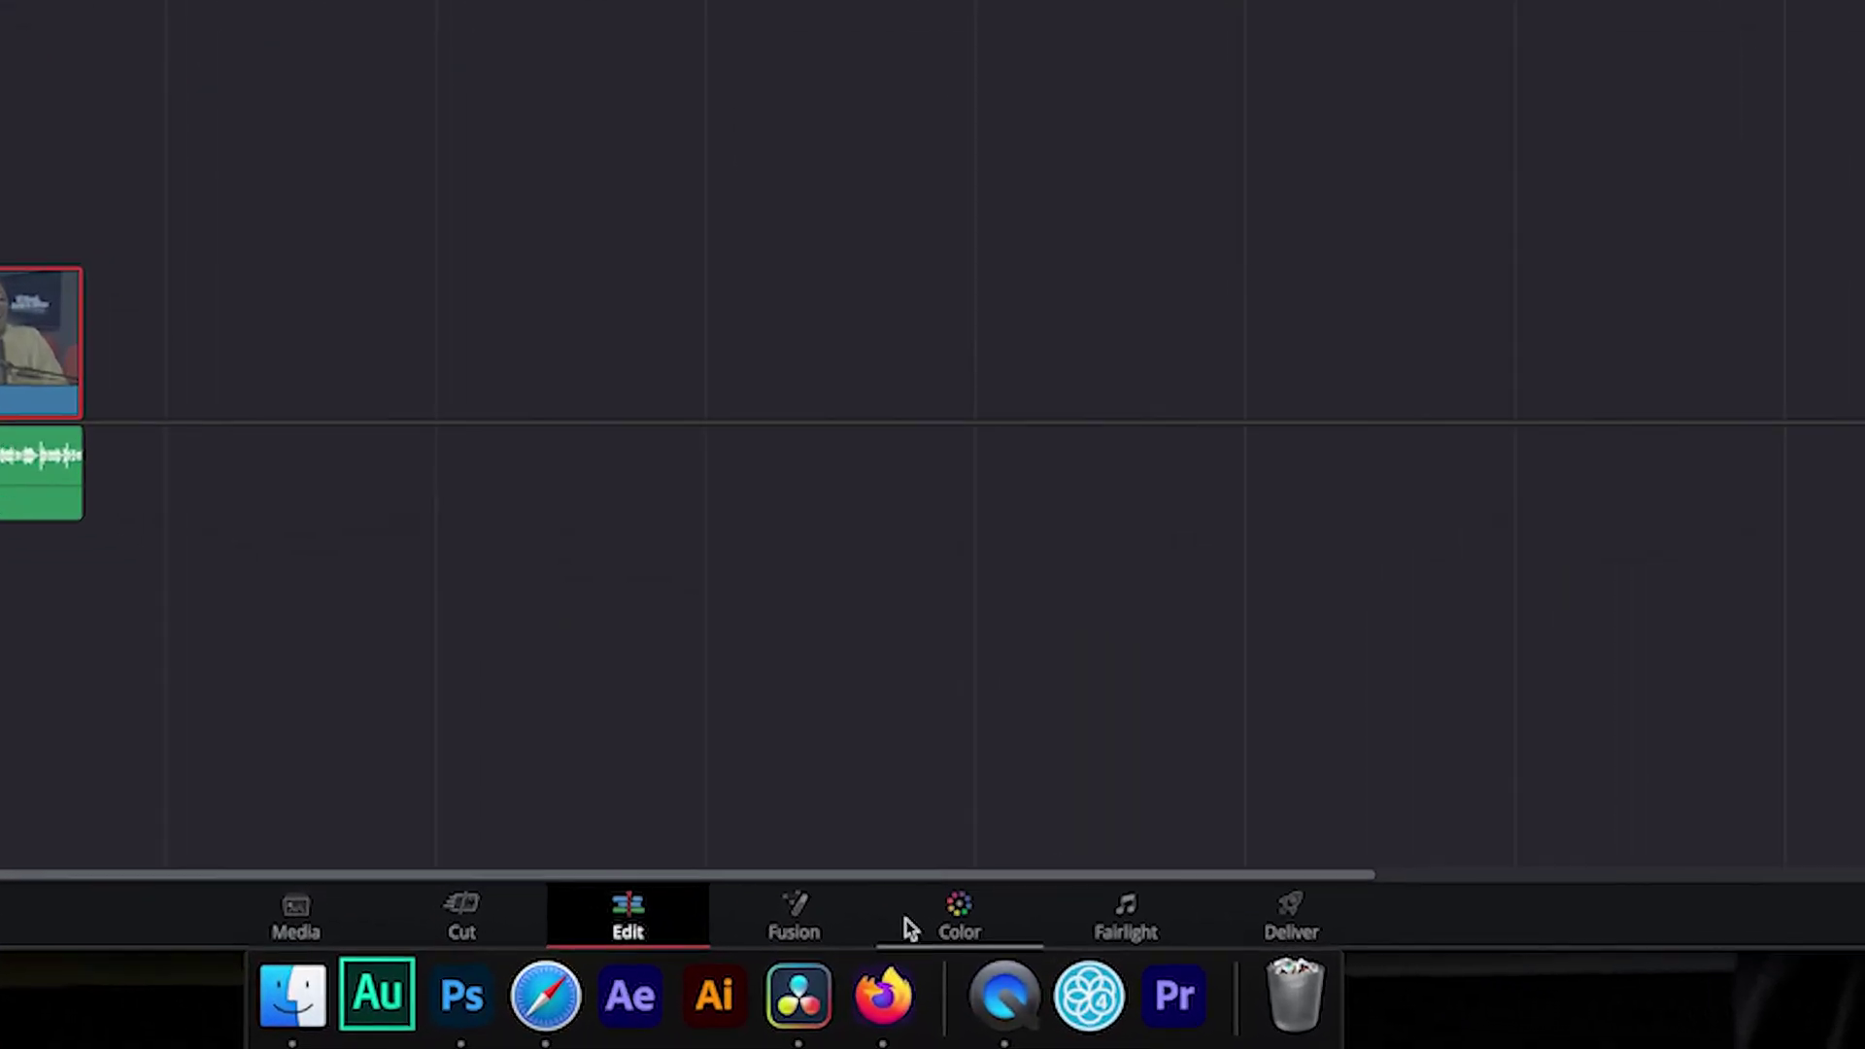
left_click(1006, 990)
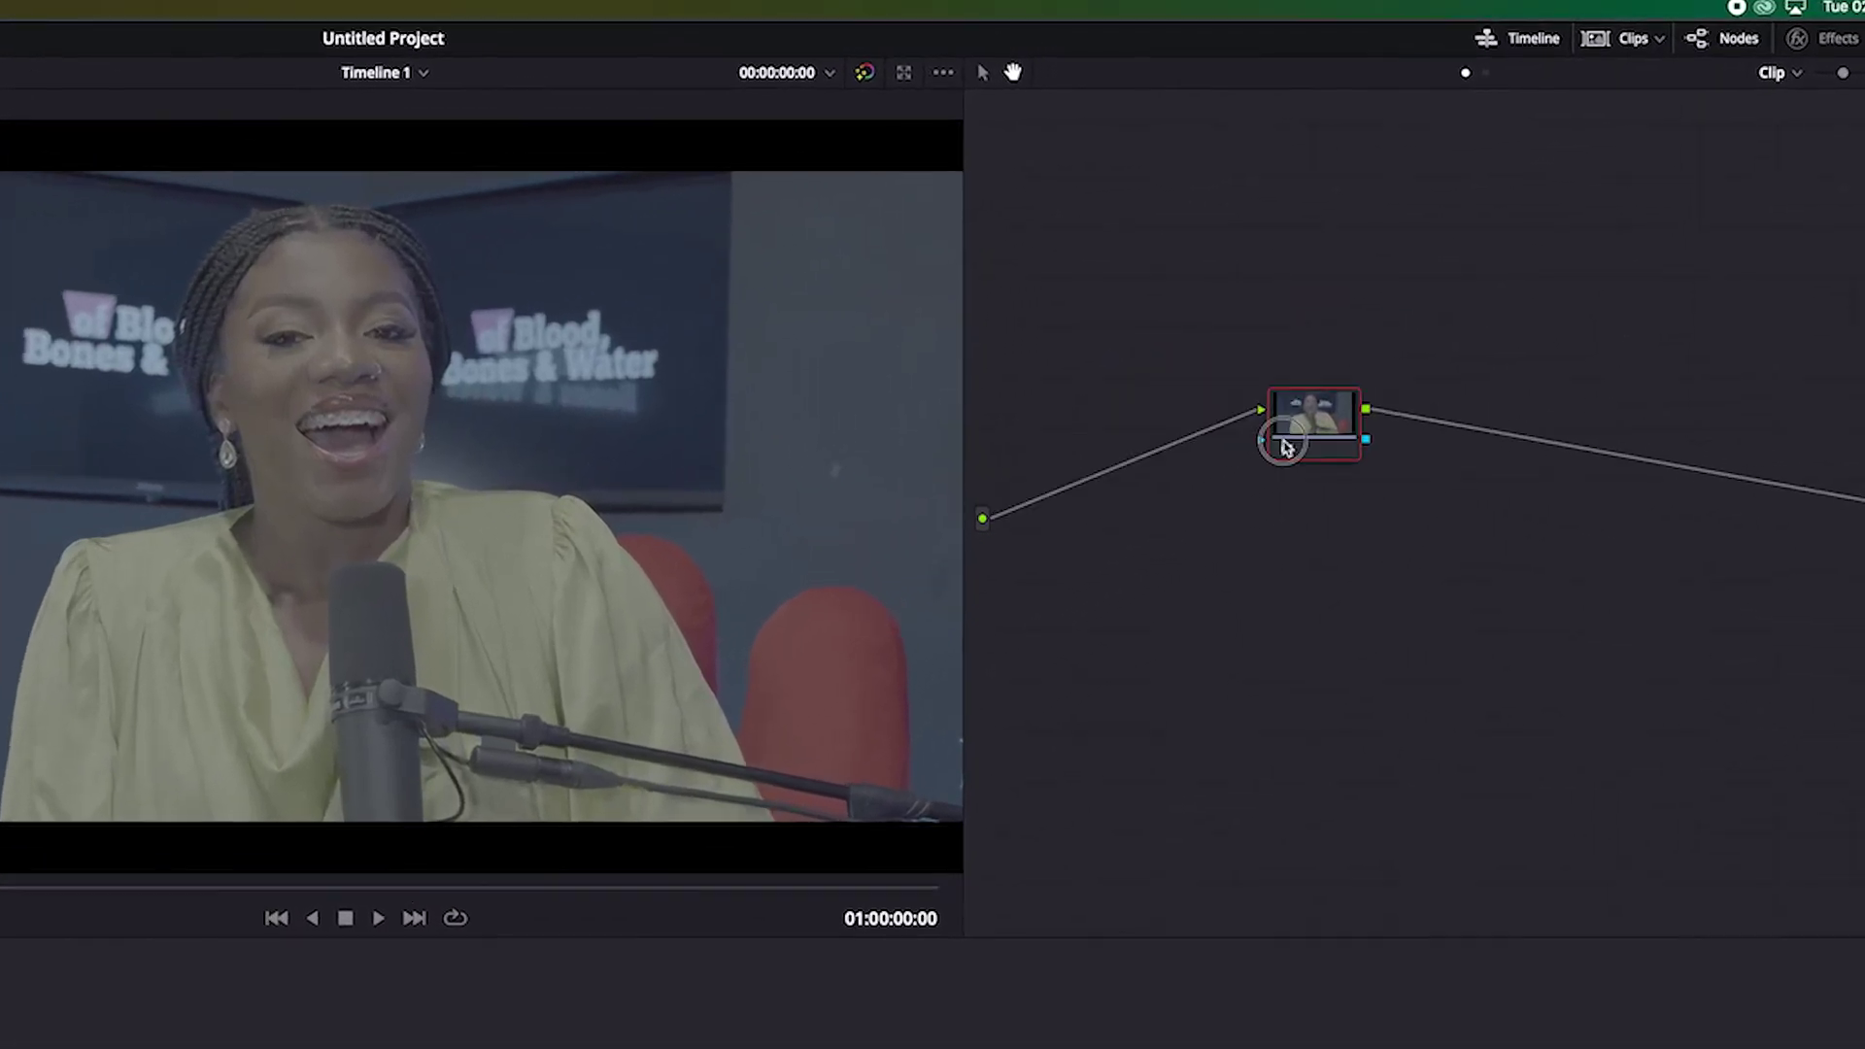
left_click_drag(1287, 447, 1065, 406)
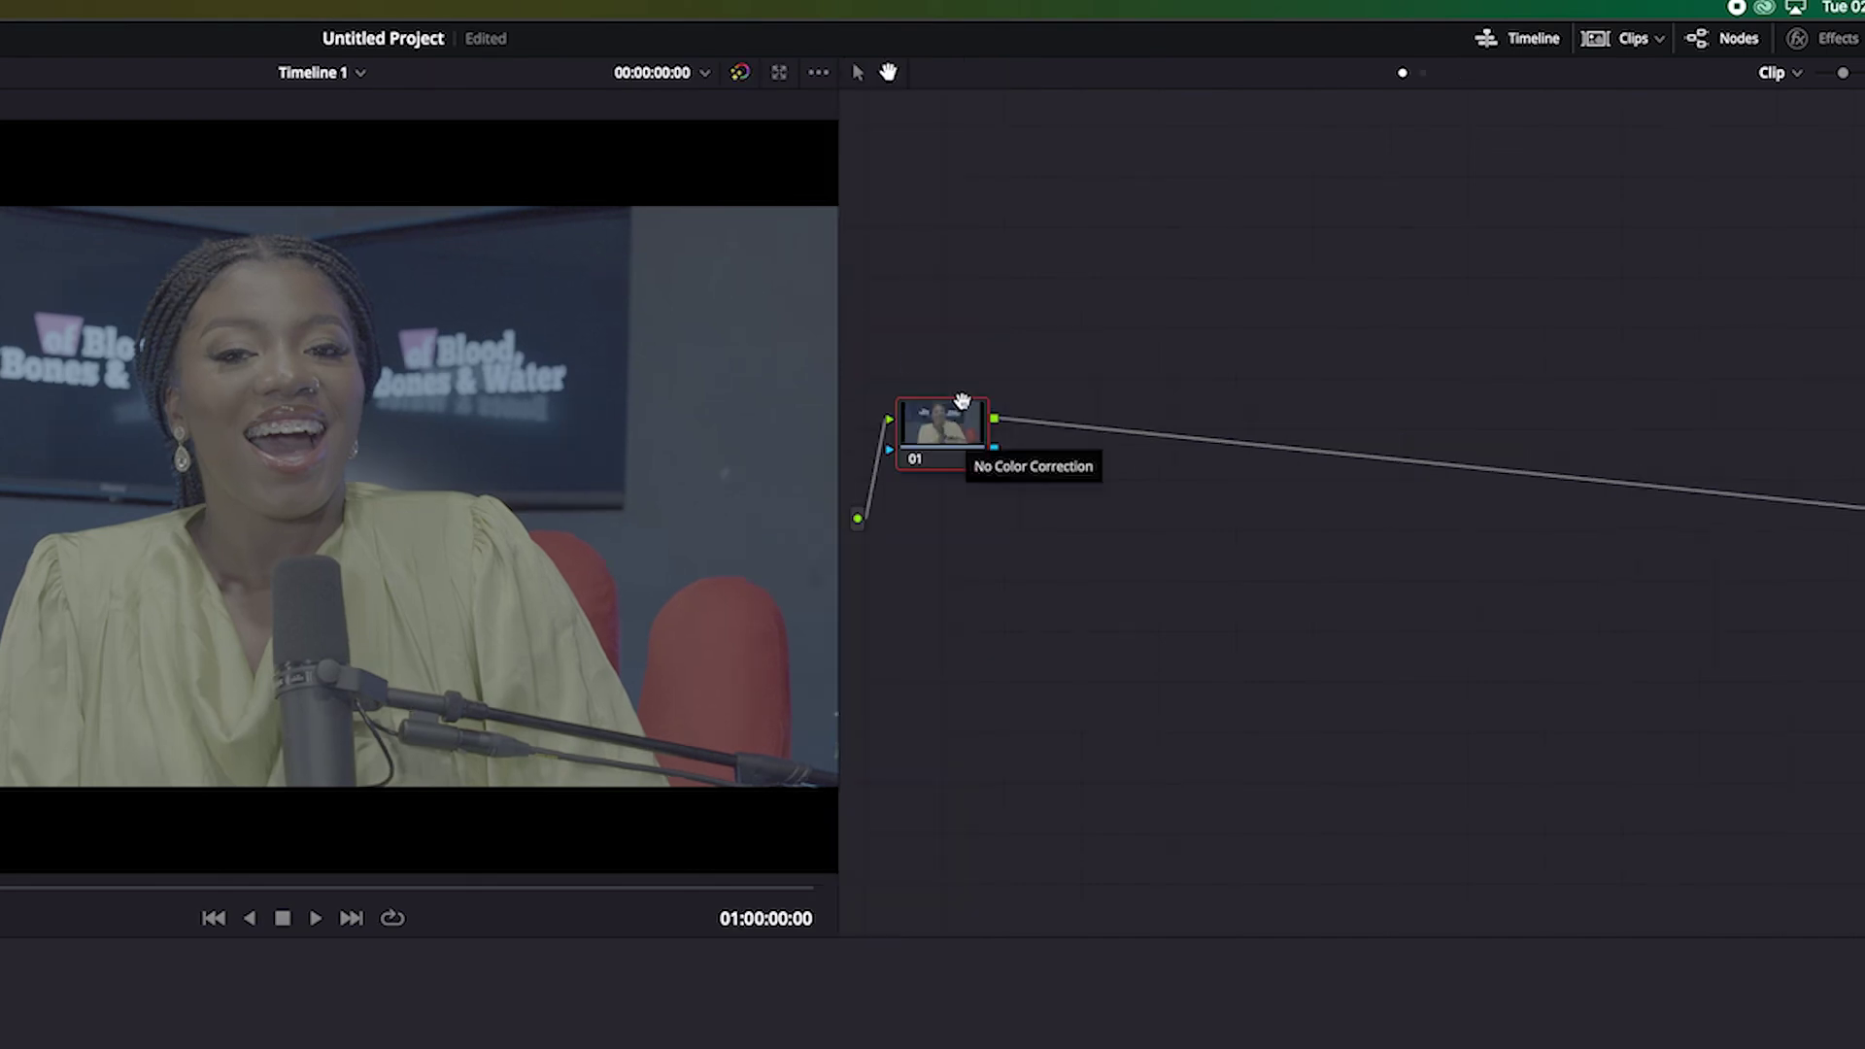
left_click_drag(943, 424, 952, 409)
Add three unconnected corrector nodes to the graph in a descending row beside node 01
right_click(1036, 483)
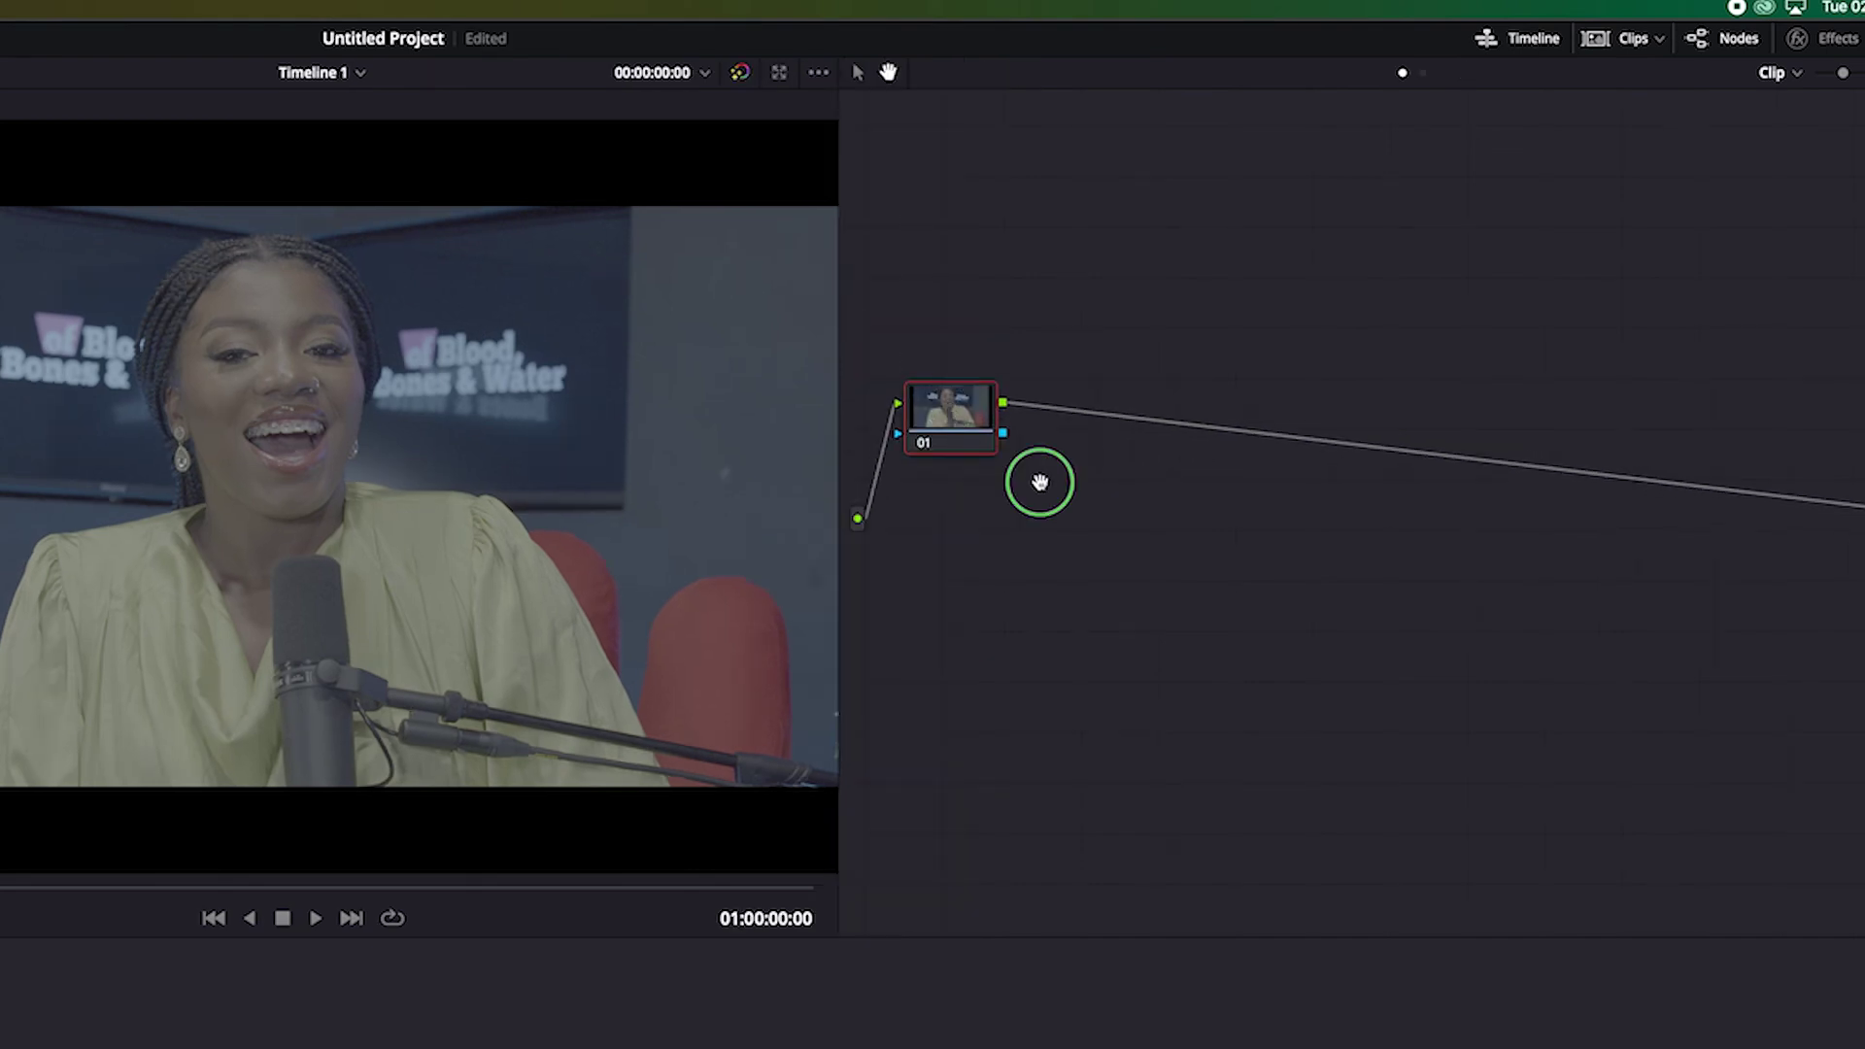
mouse_move(1092, 522)
left_click(1306, 517)
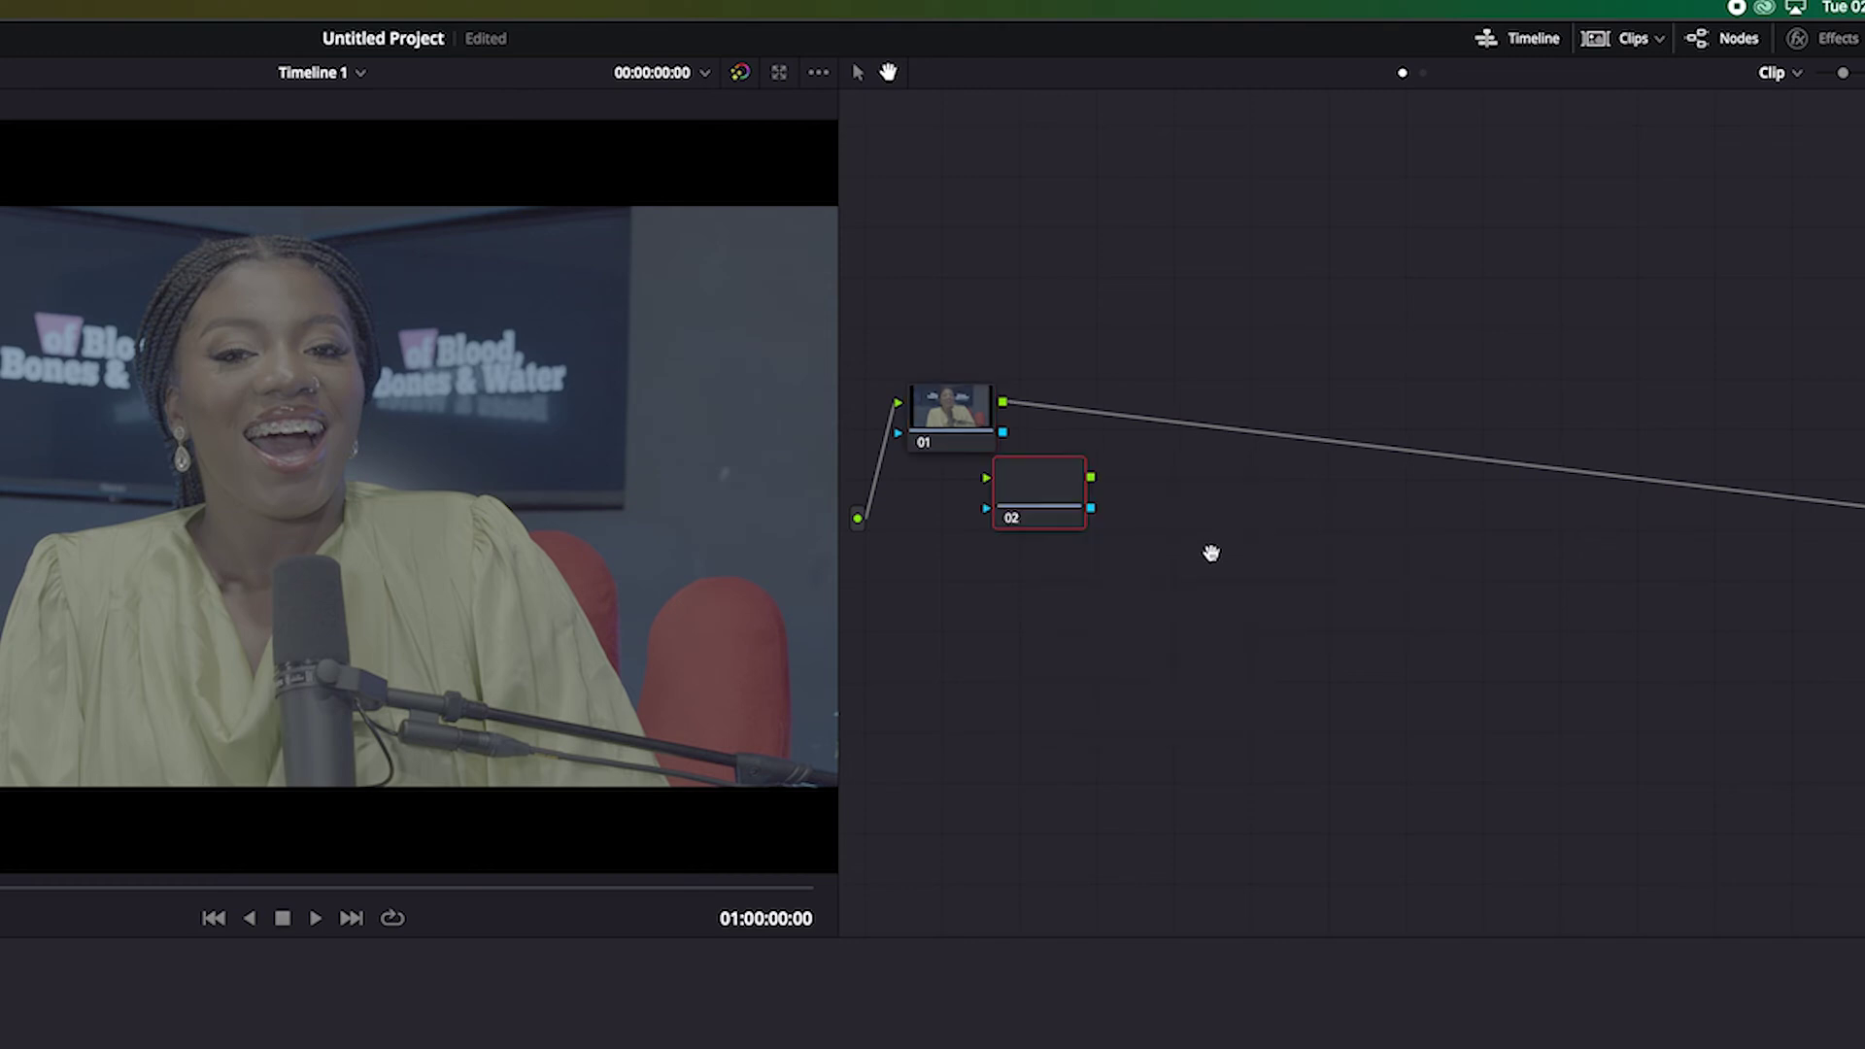
right_click(1233, 560)
mouse_move(1288, 594)
left_click(1496, 597)
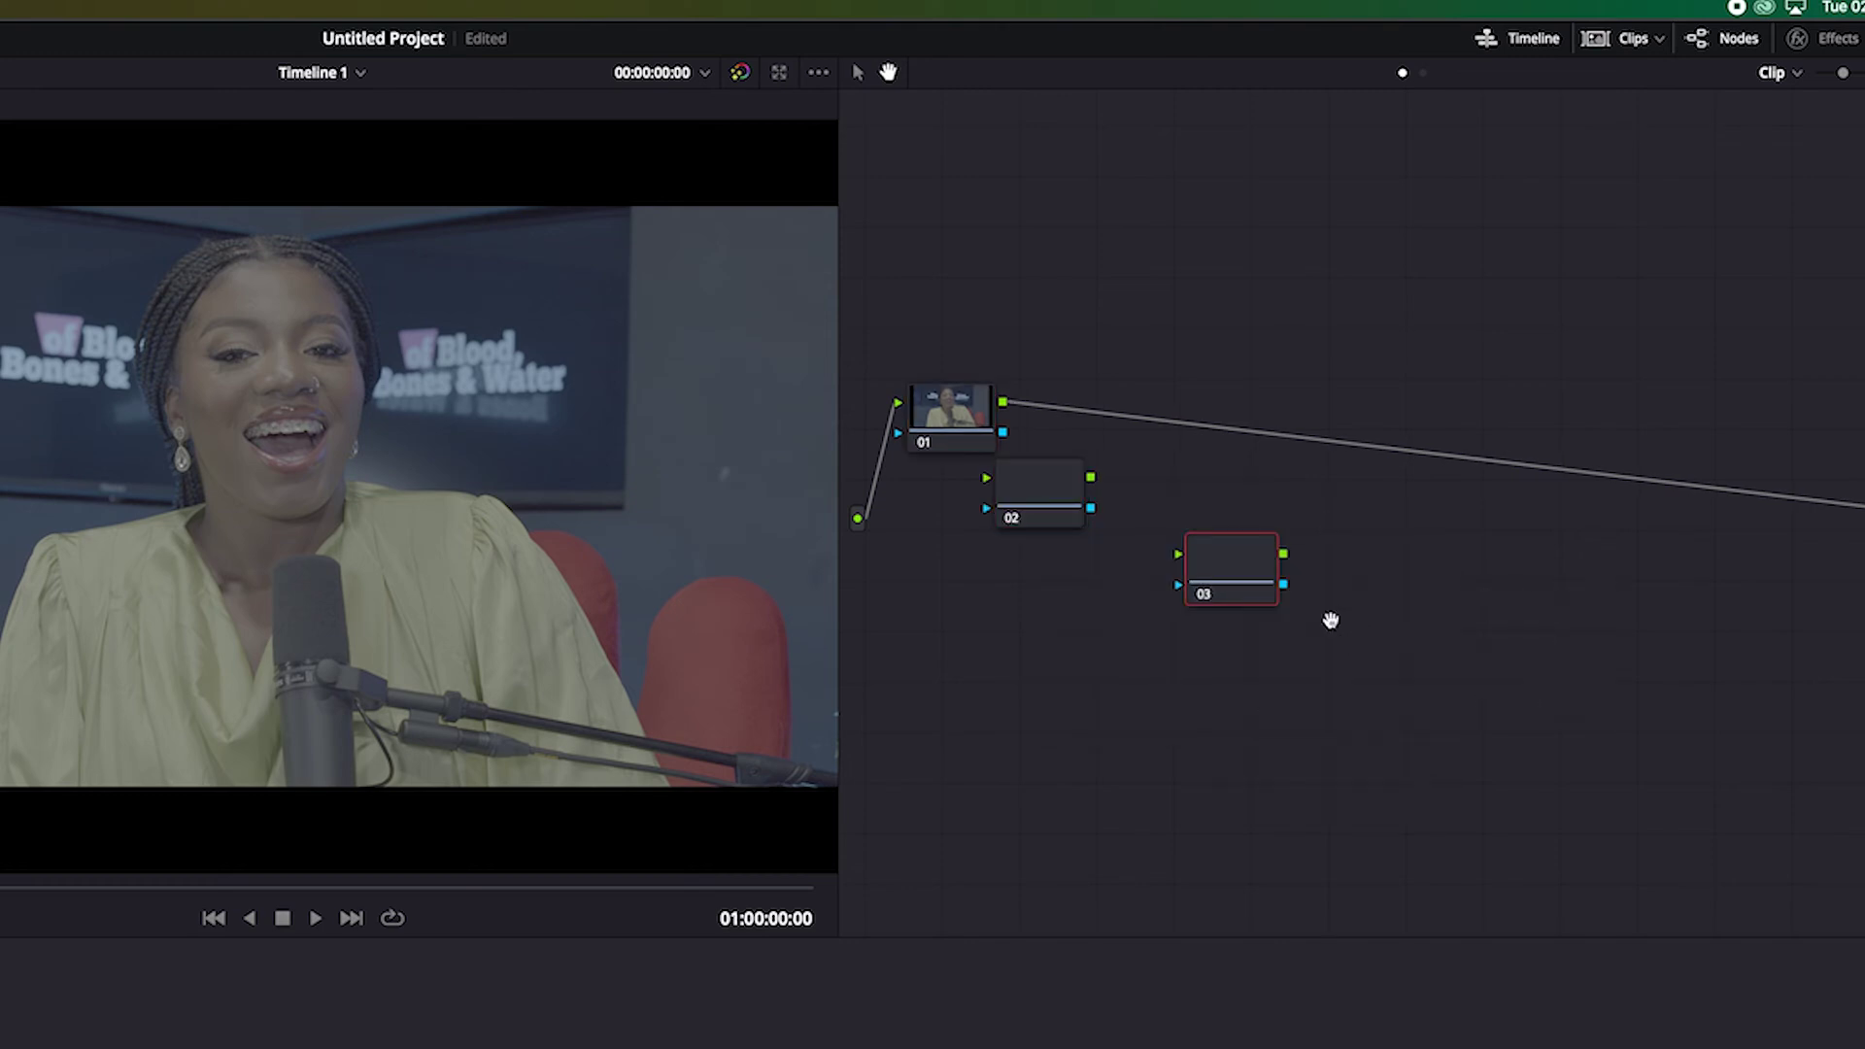
right_click(1431, 643)
mouse_move(1505, 680)
left_click(1676, 677)
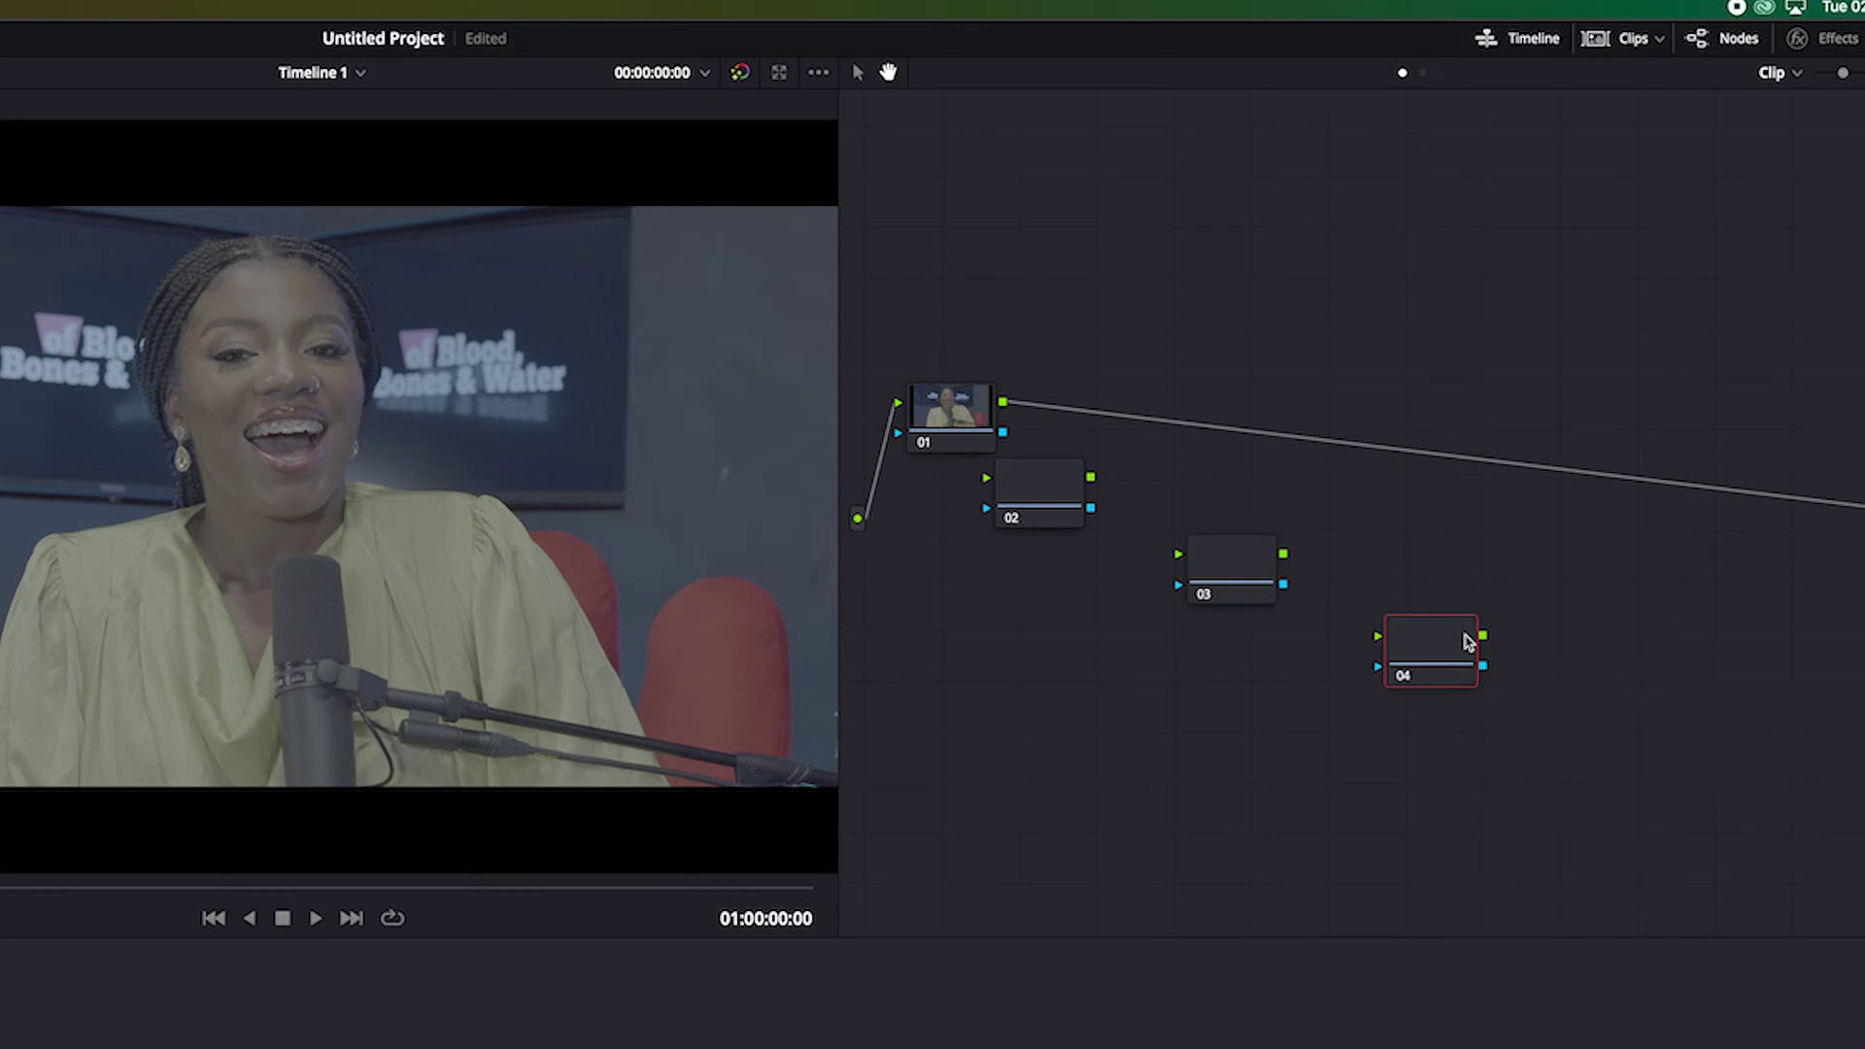
key("super+Home")
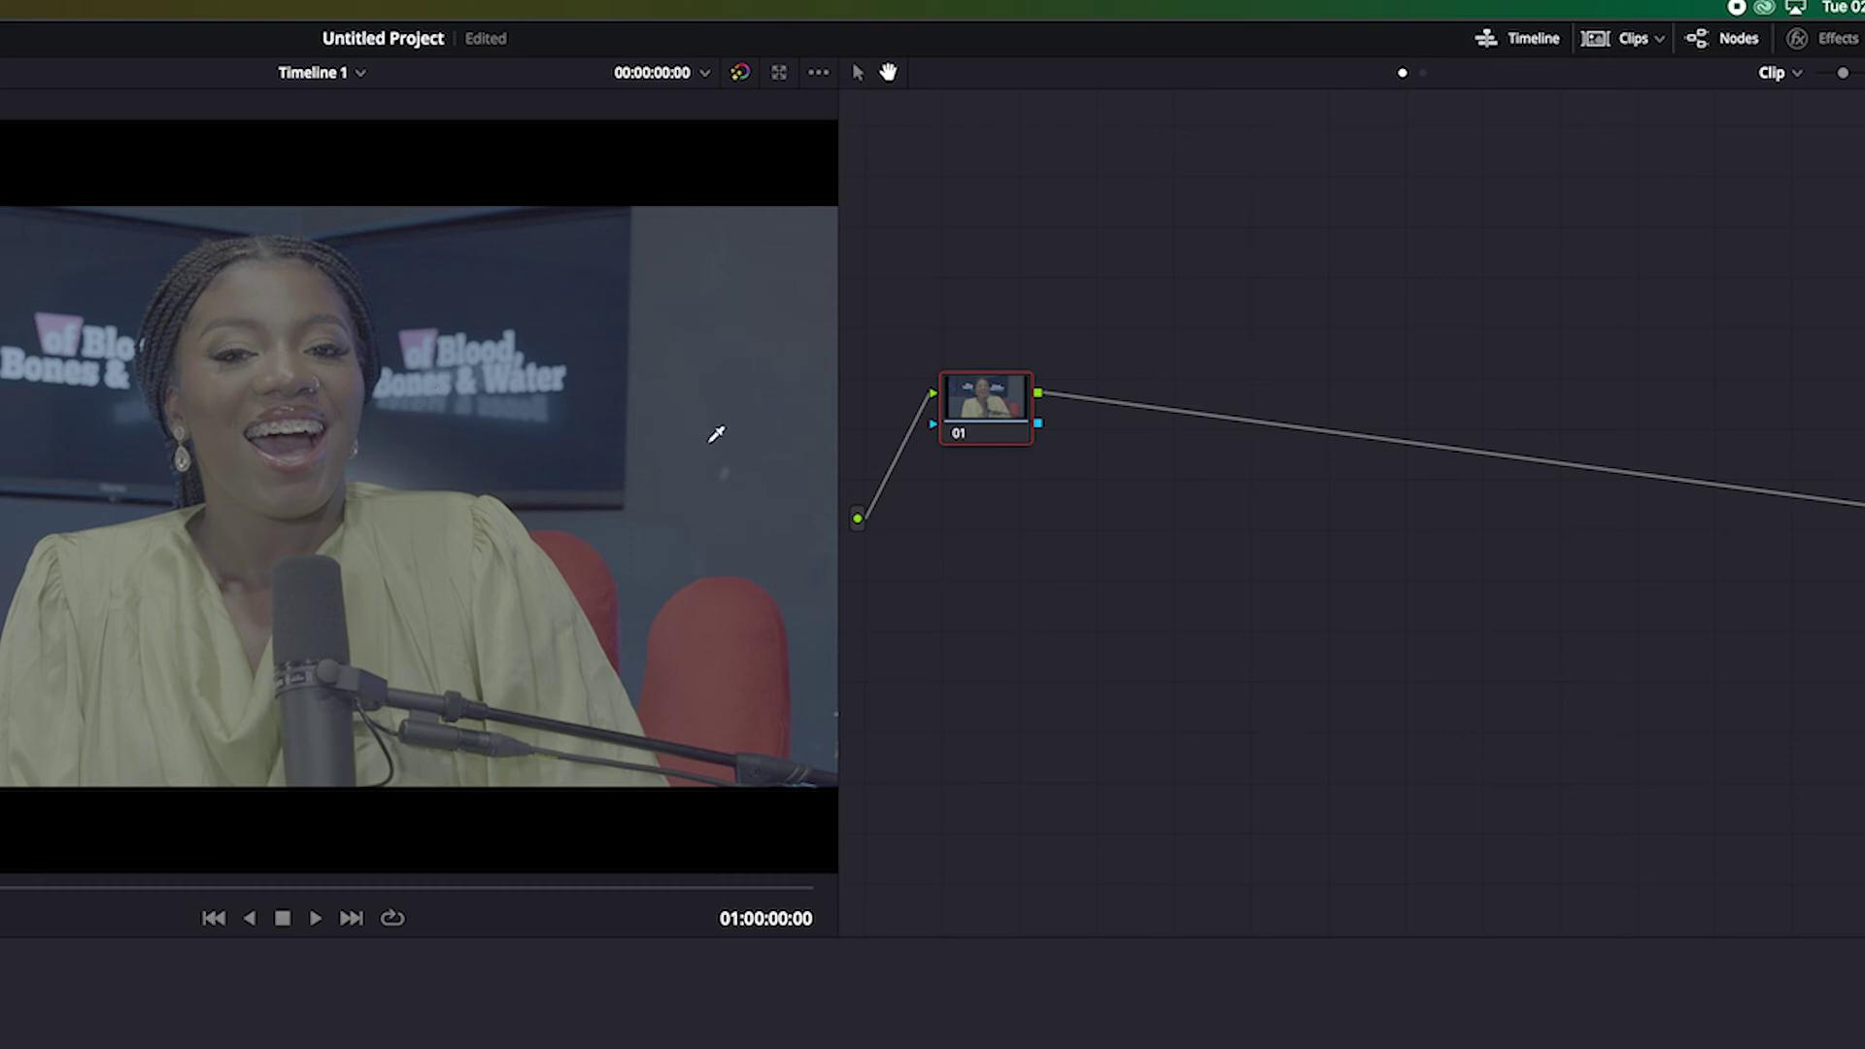
Add a corrector node and insert it into the connection between node 01 and the output
right_click(1069, 488)
mouse_move(1185, 530)
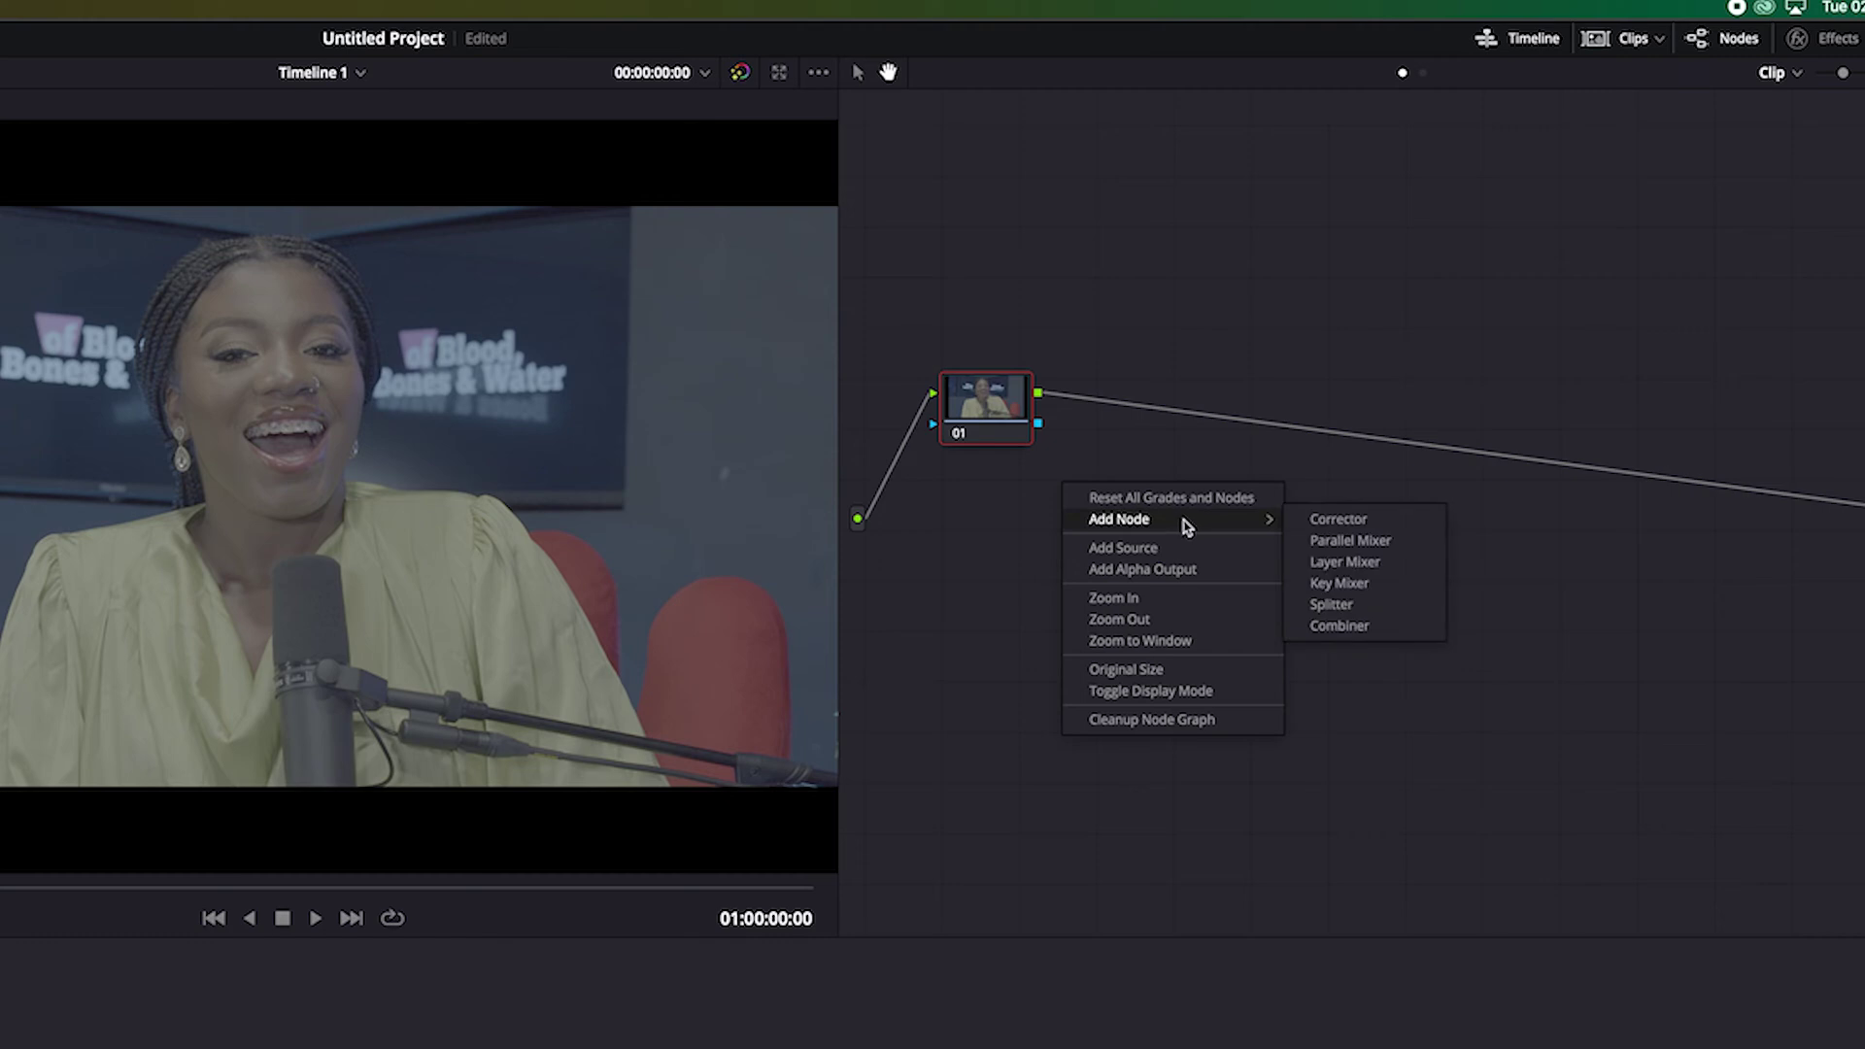
left_click(1340, 516)
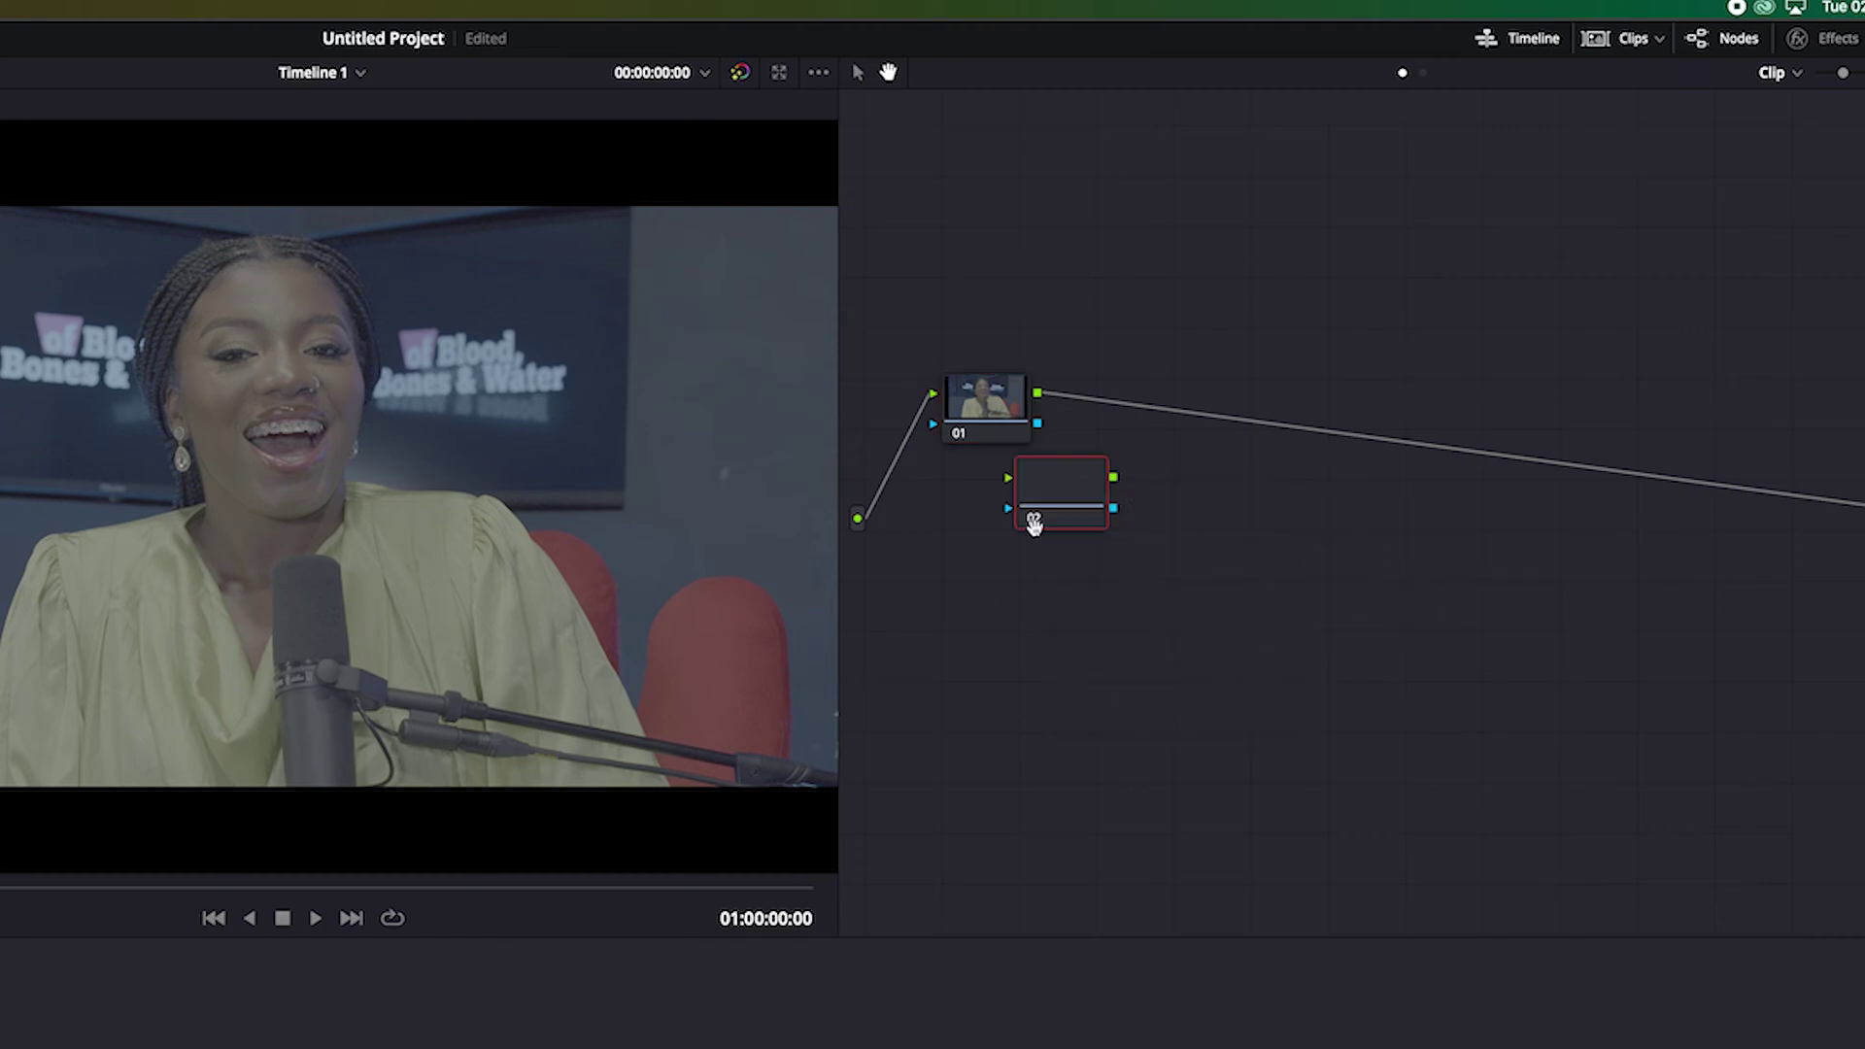
left_click_drag(1058, 493, 1118, 427)
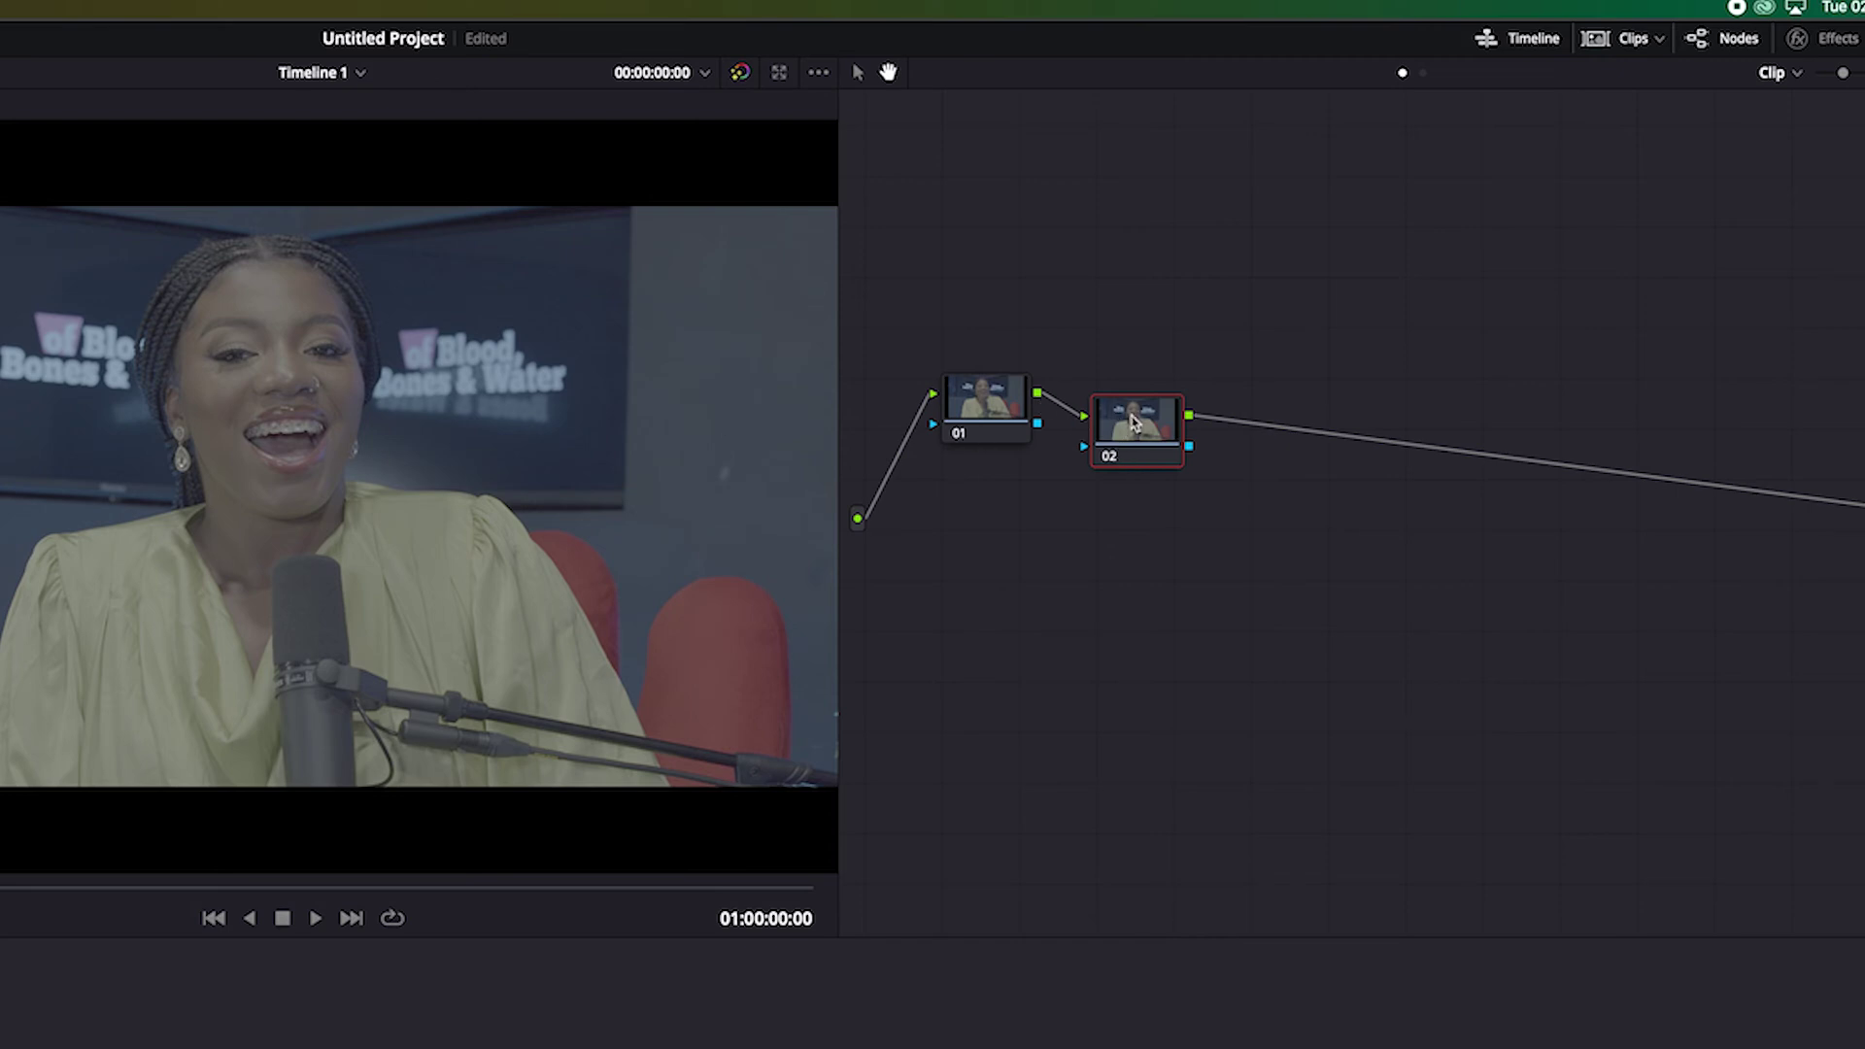
Apply the Blackmagic Gen 5 Film to Video LUT to node 02 and shift both nodes closer to the source input
right_click(1133, 422)
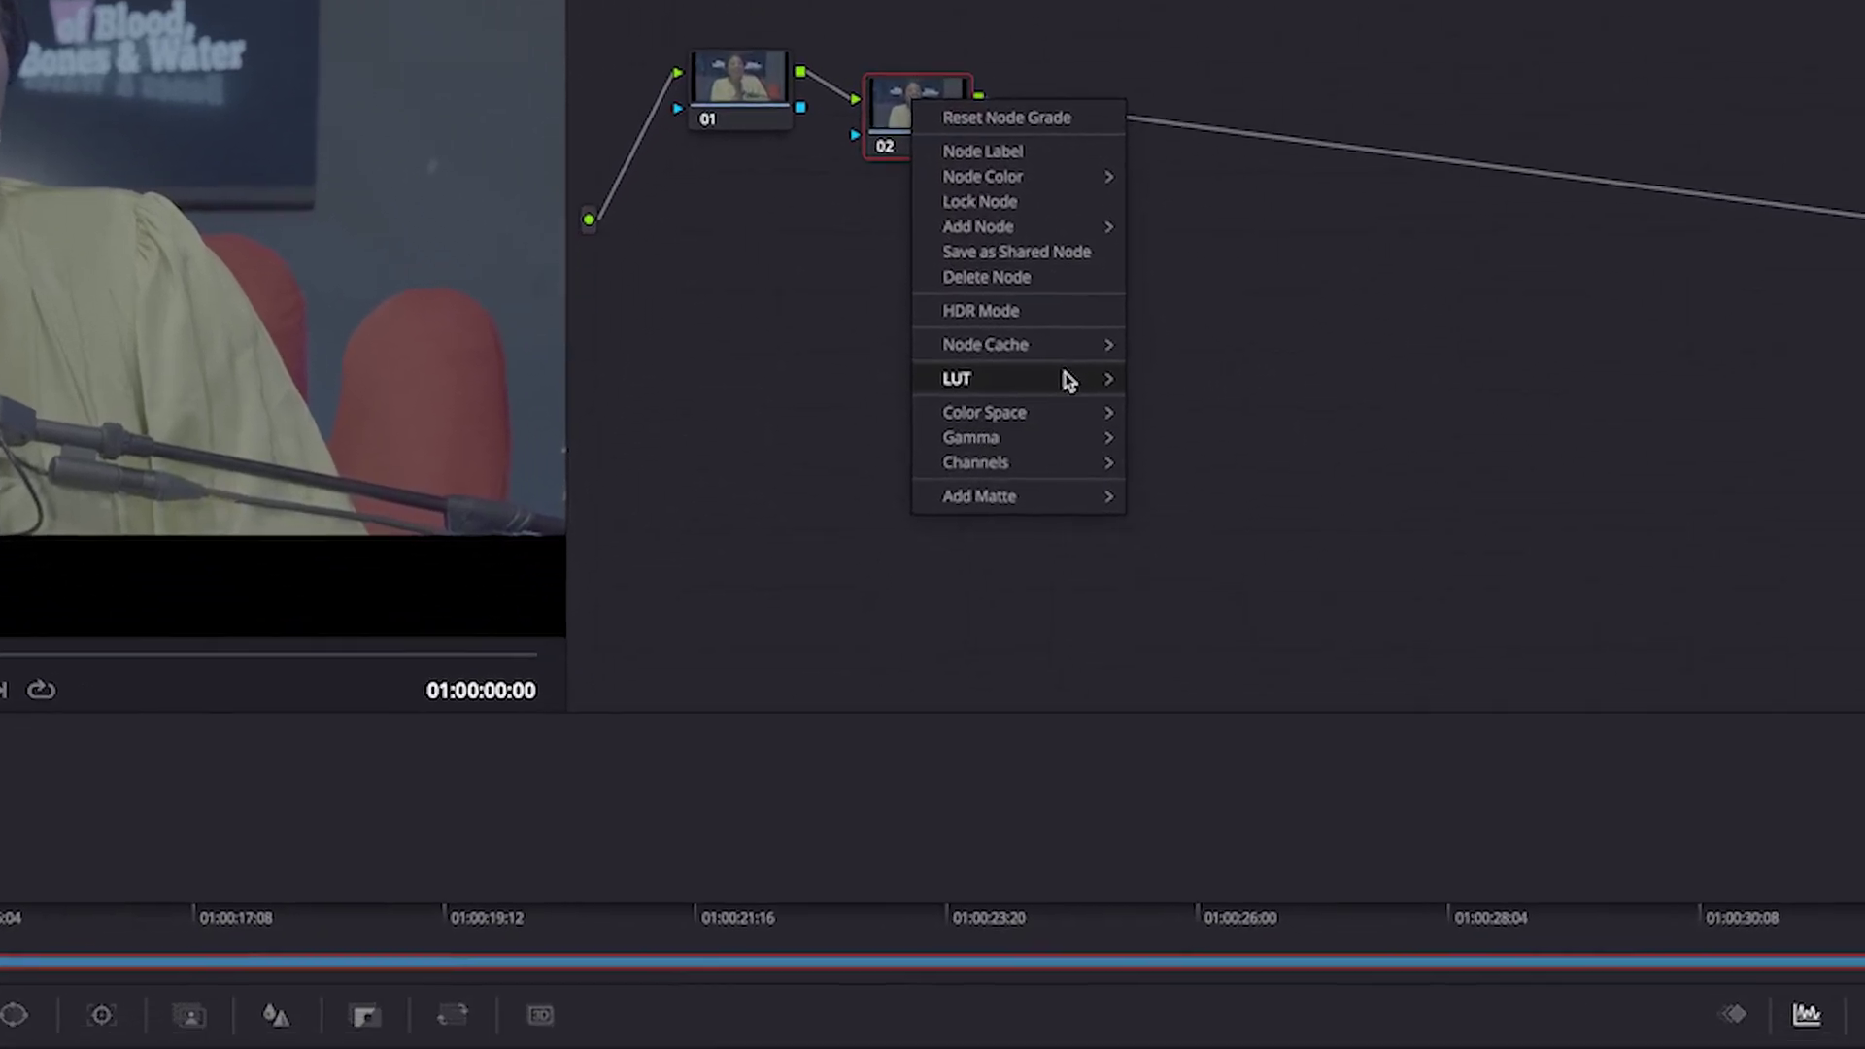
mouse_move(1069, 379)
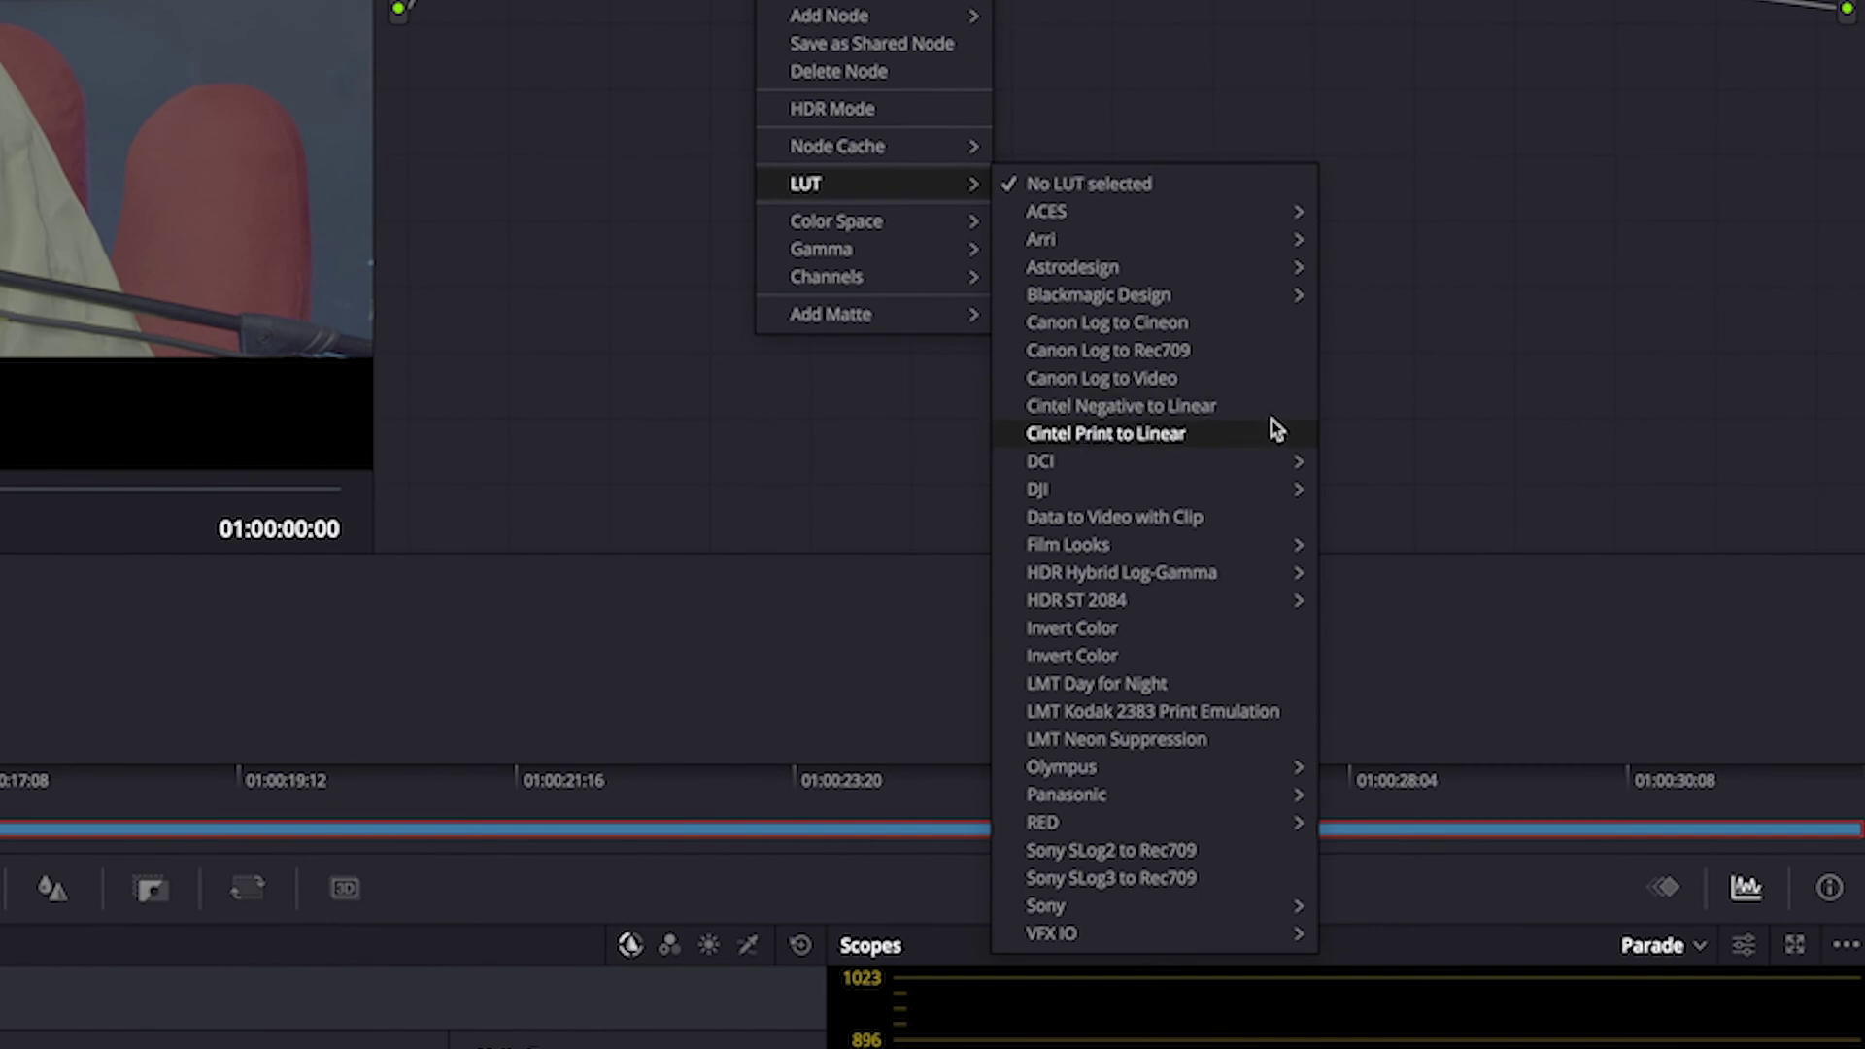
mouse_move(1258, 296)
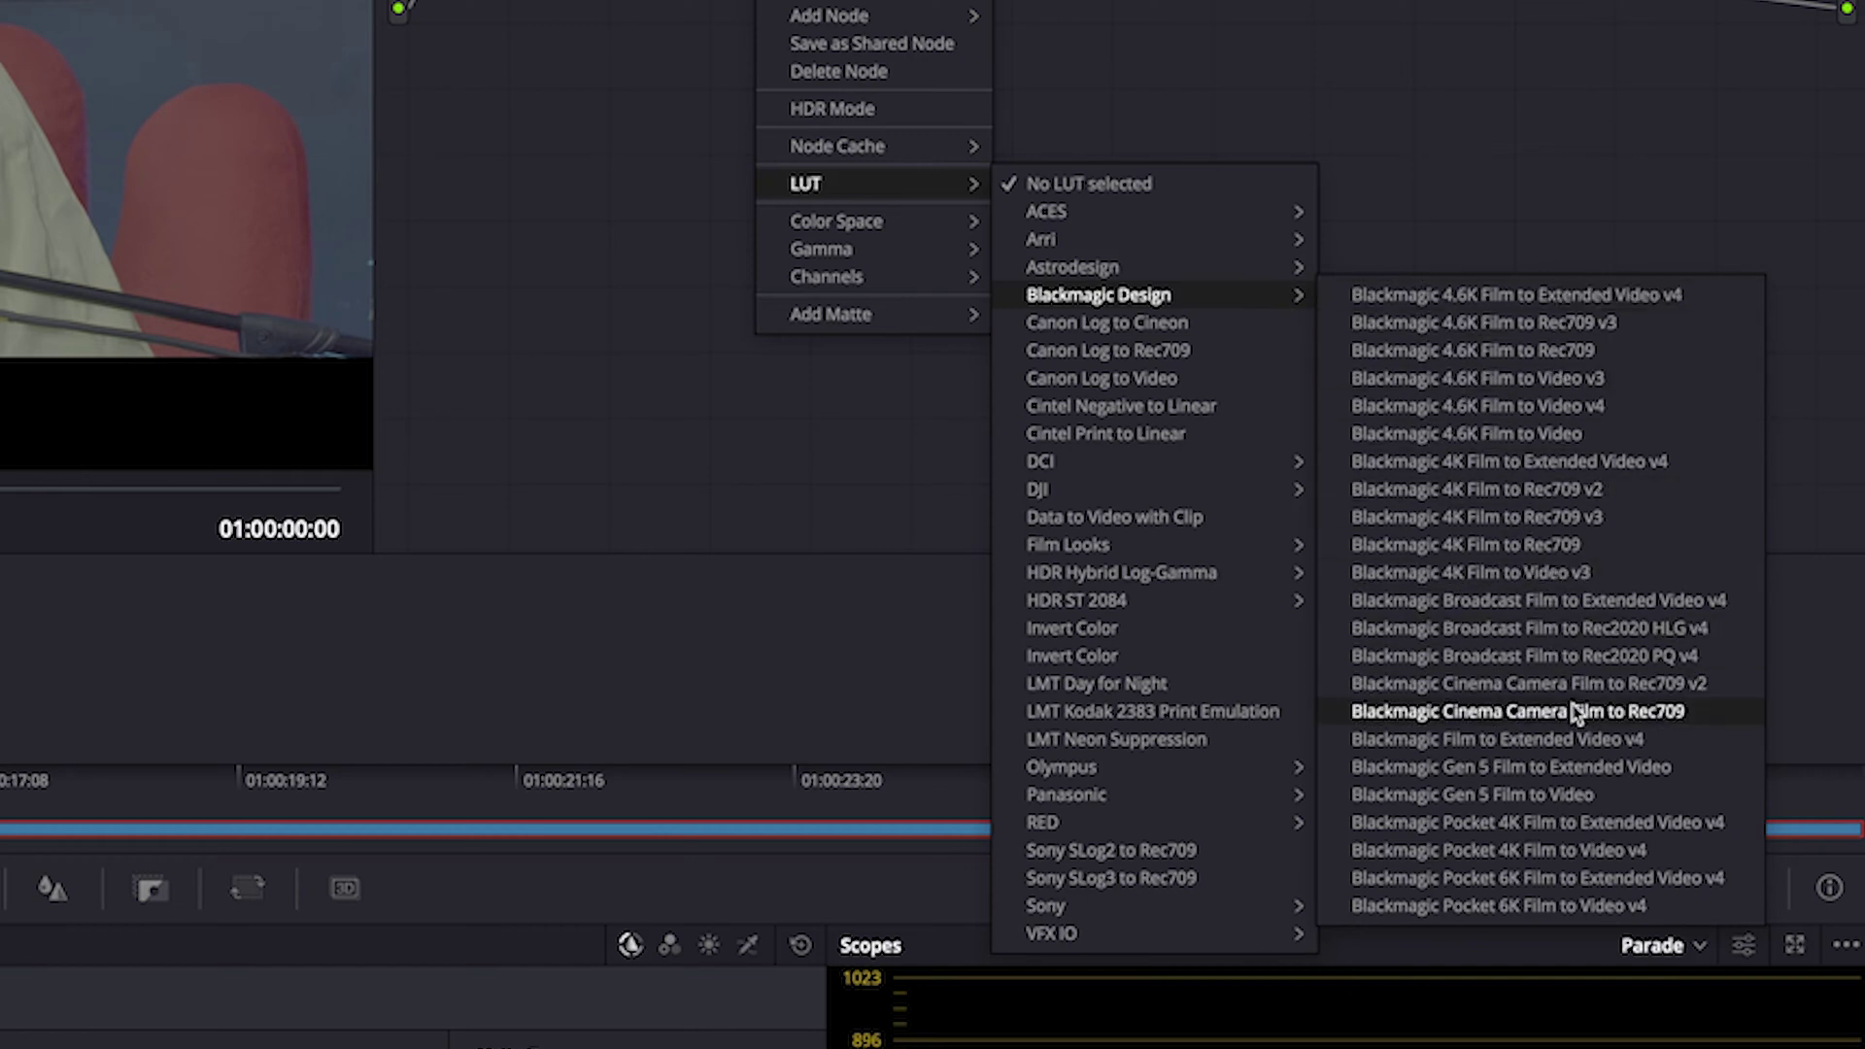
left_click(1574, 798)
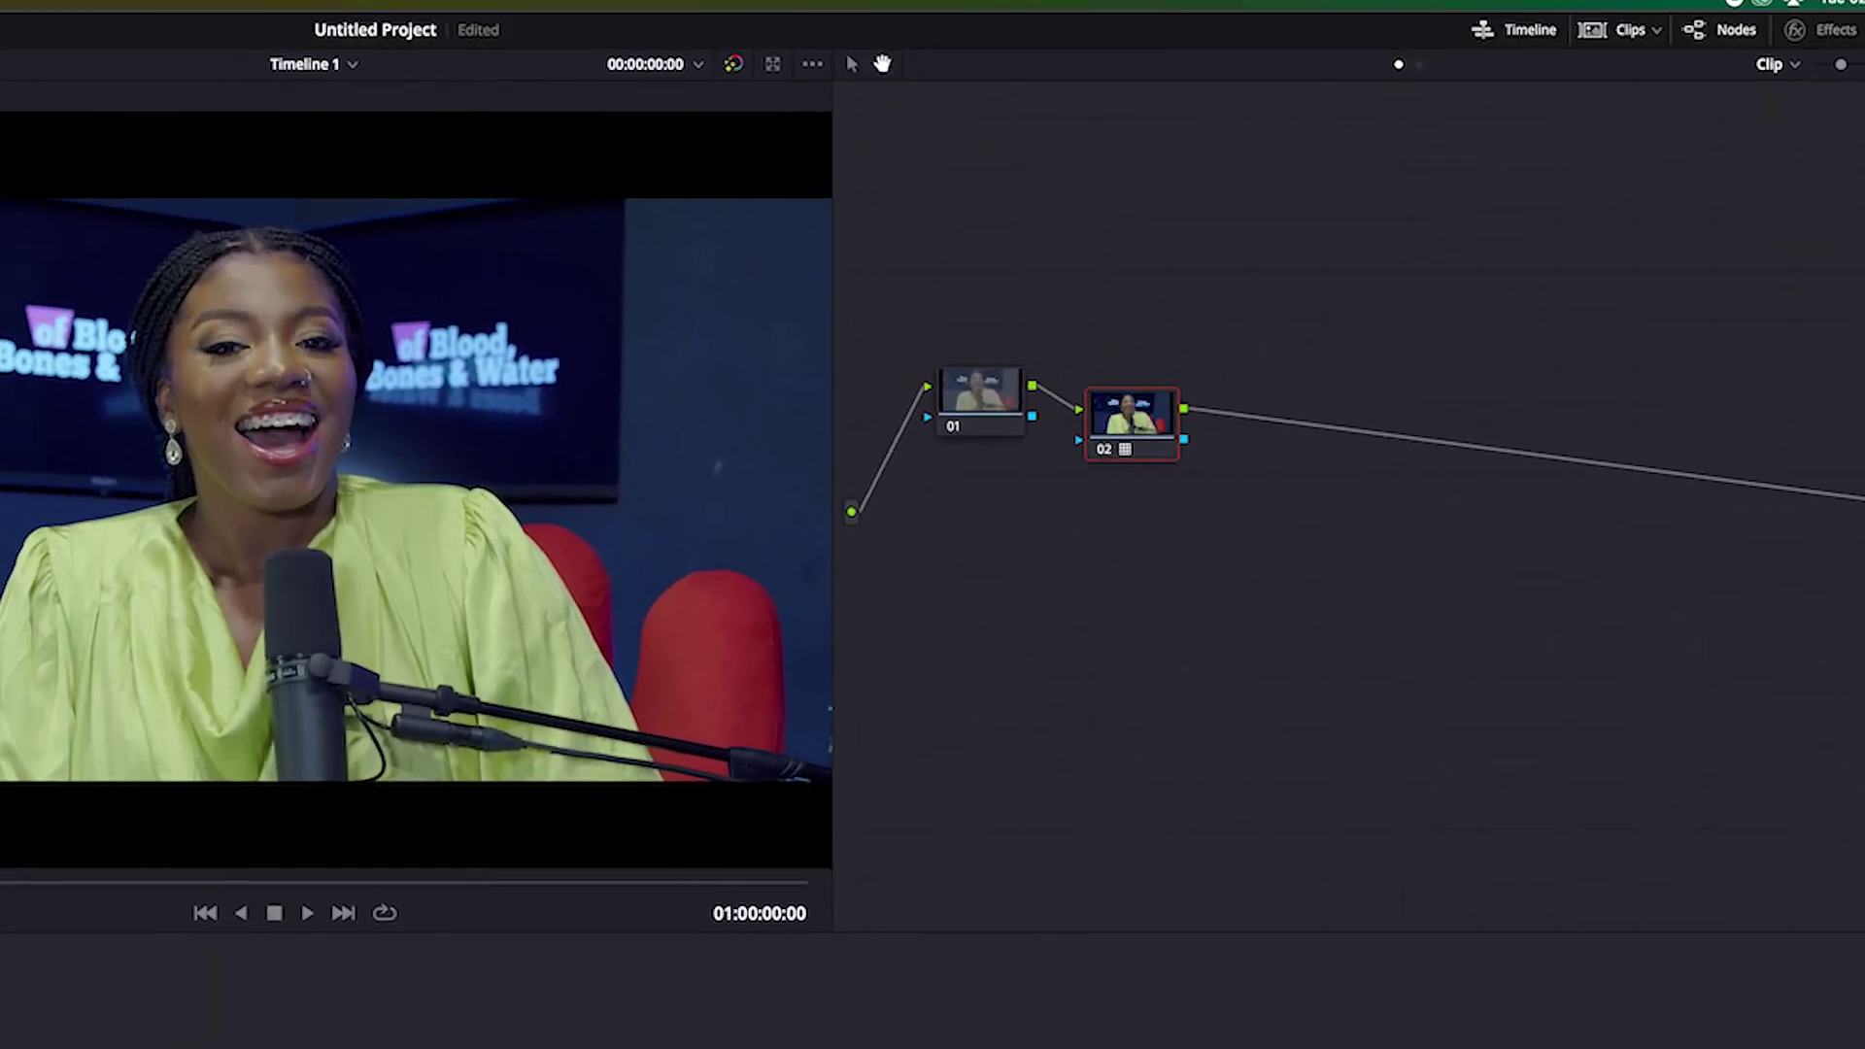
left_click_drag(979, 393, 917, 381)
left_click_drag(1131, 425, 1038, 449)
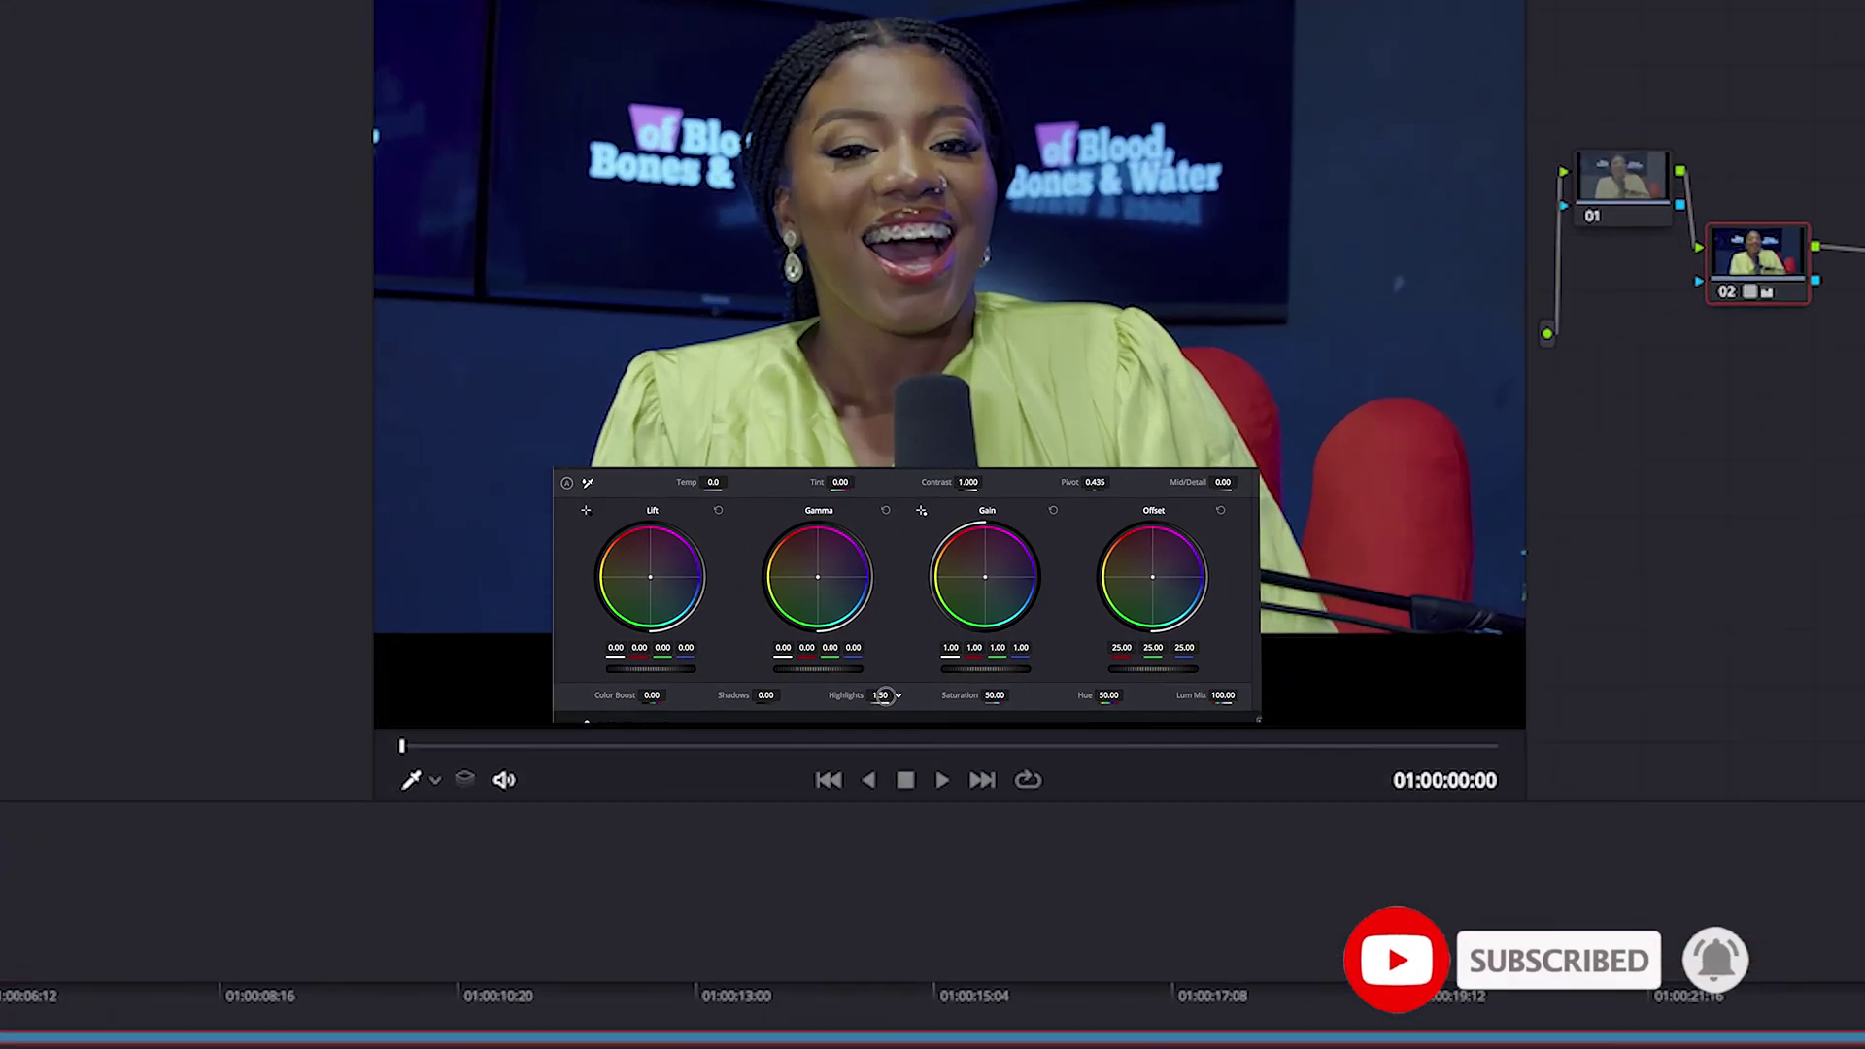
Set node 02's highlights to -44.00 and its shadows to 18.00
left_click_drag(330, 958, 278, 966)
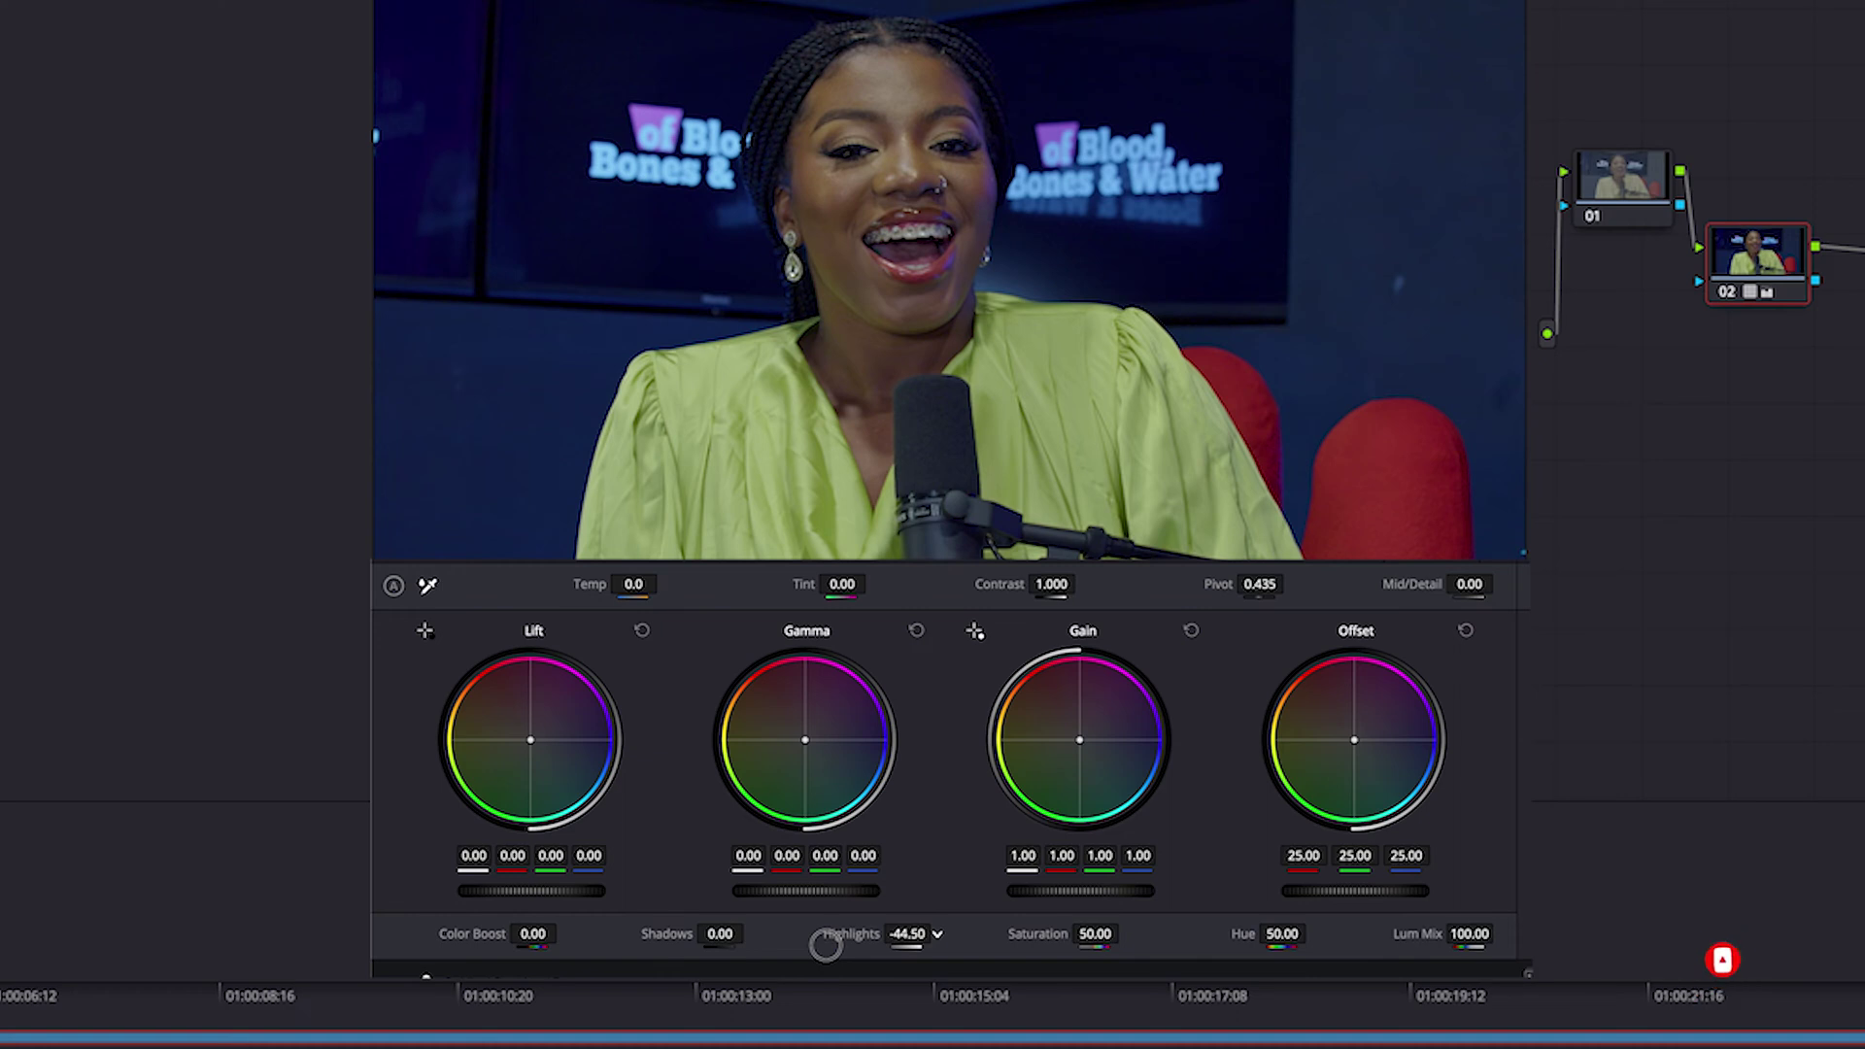
left_click_drag(826, 947, 831, 947)
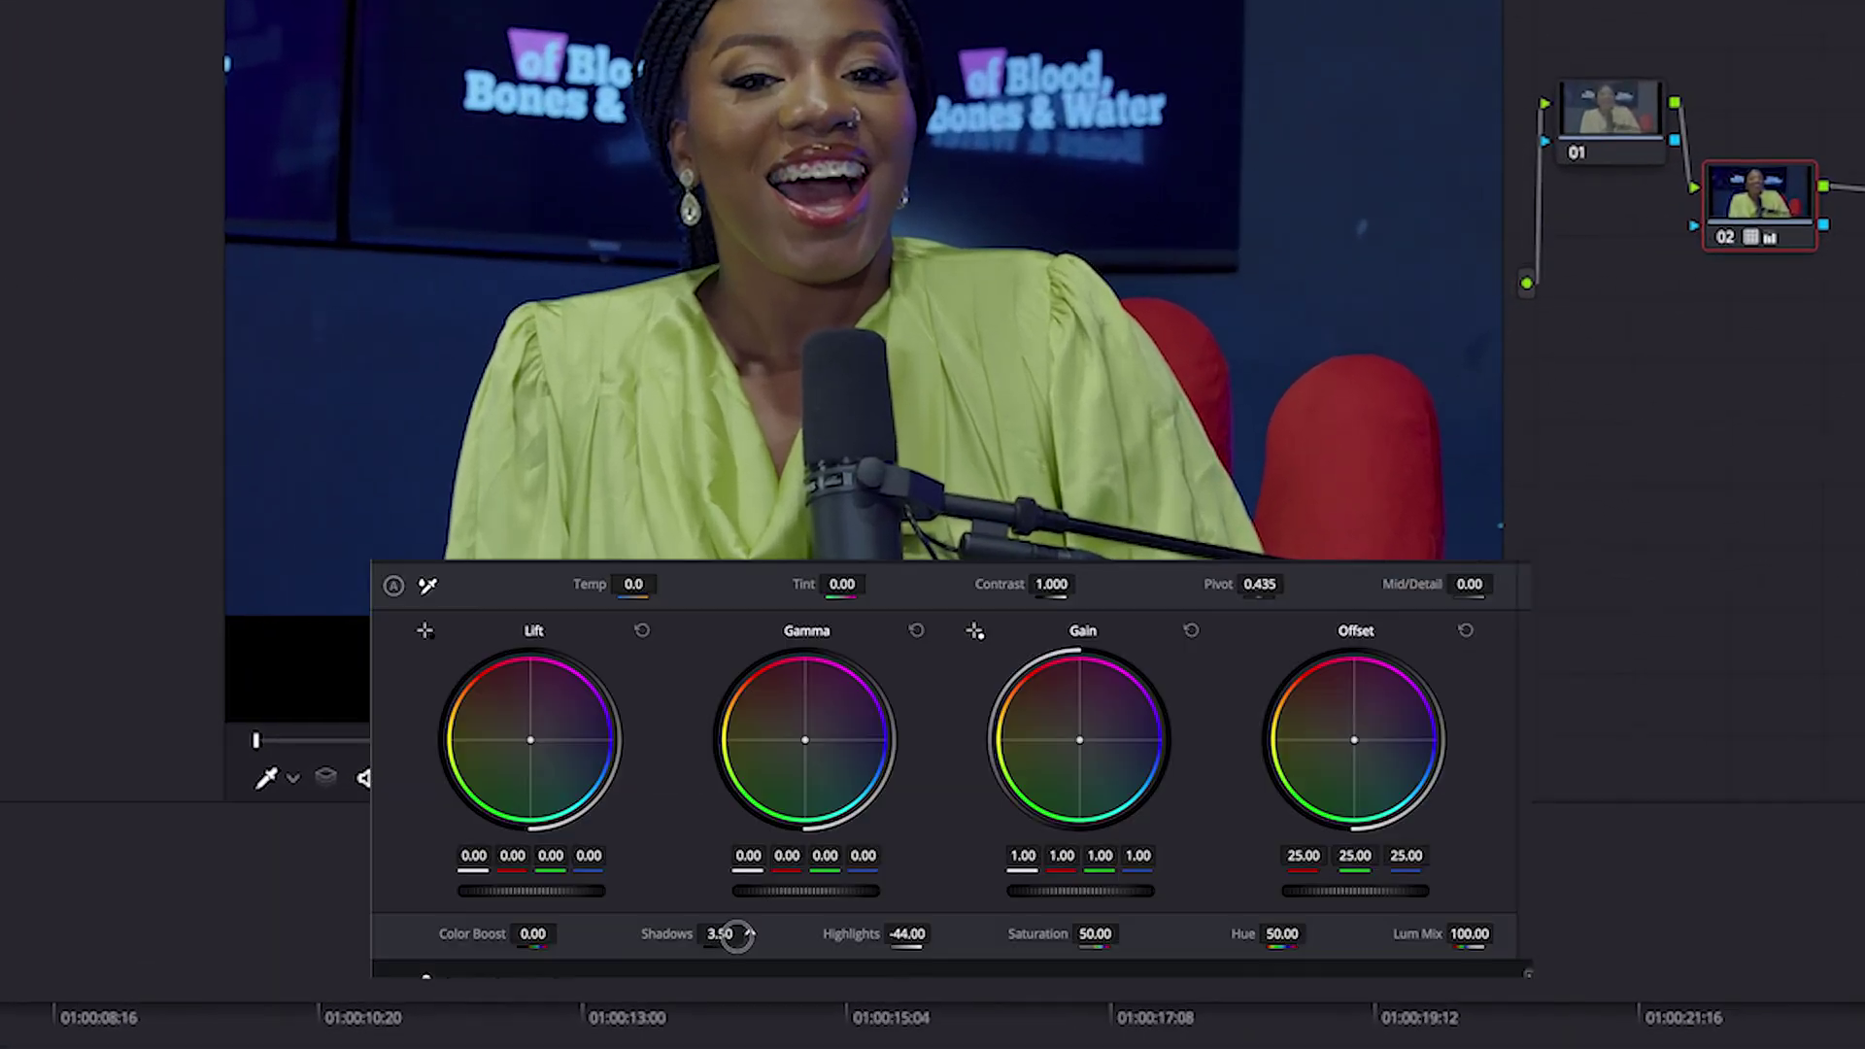
left_click_drag(214, 959, 229, 959)
left_click_drag(747, 935, 774, 936)
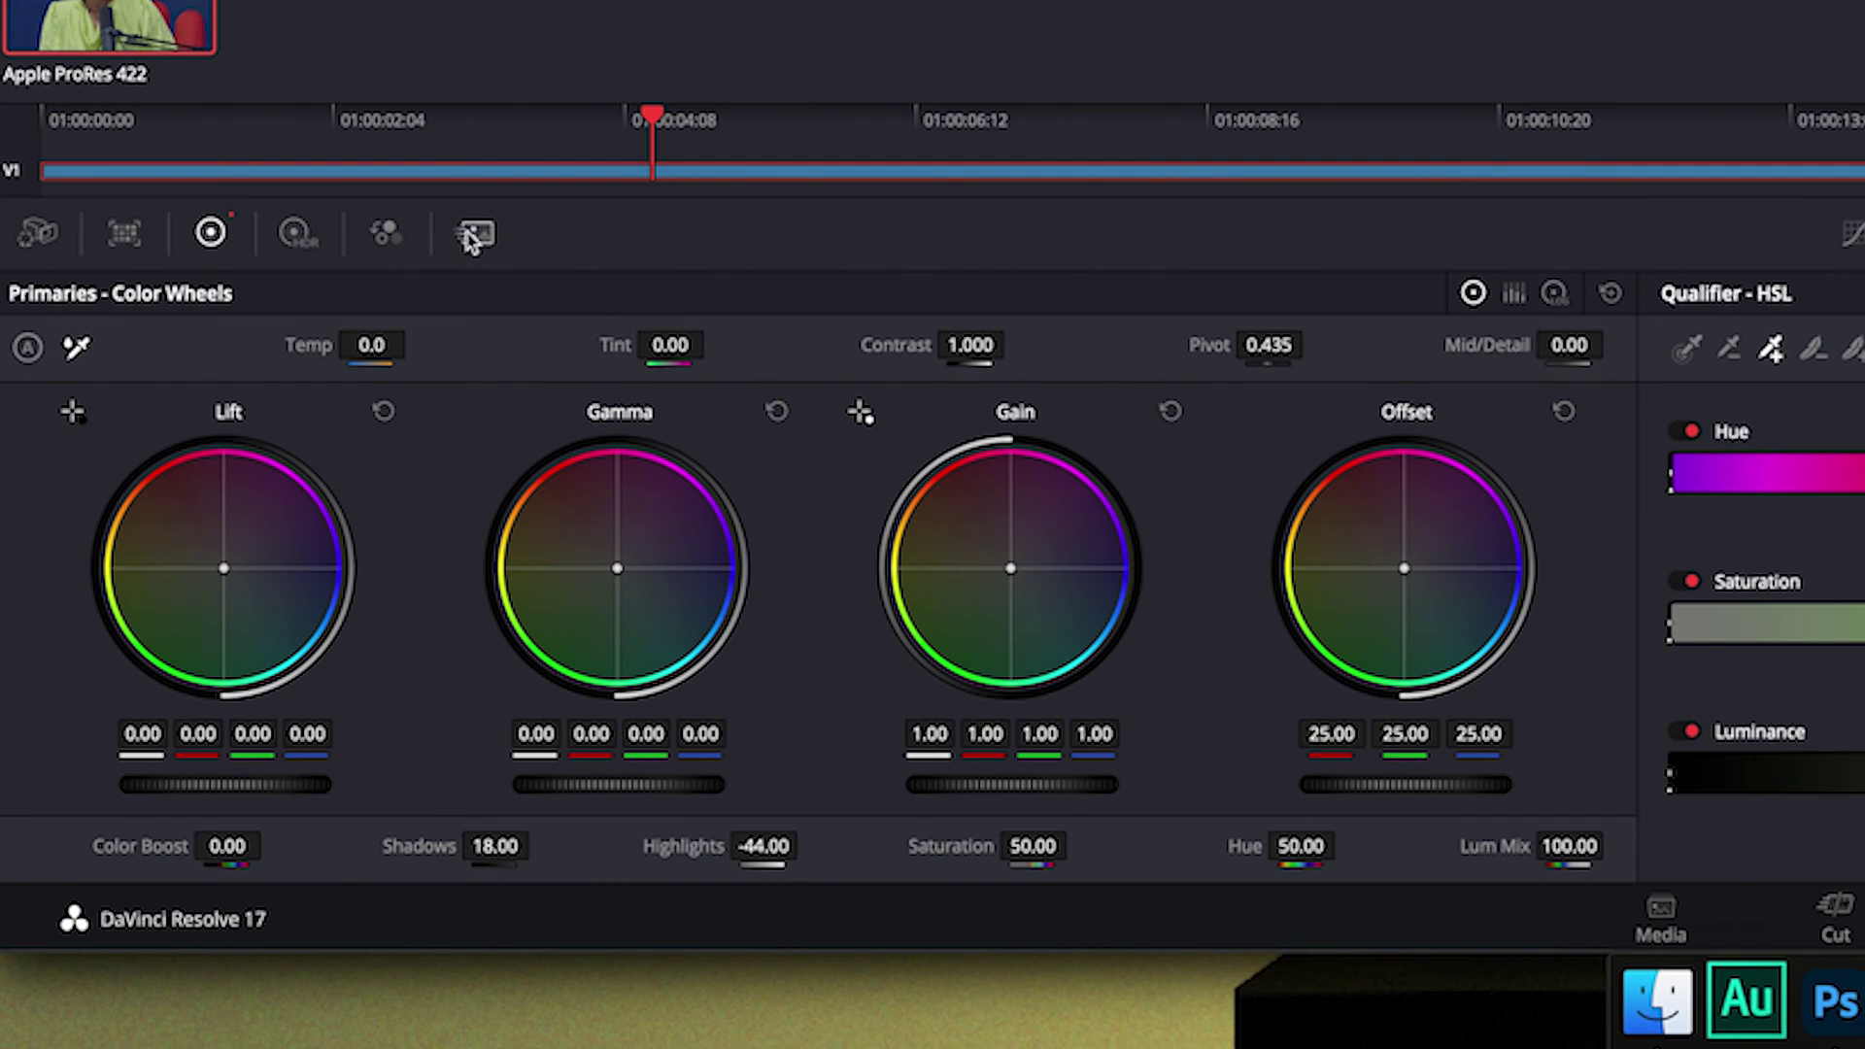
Apply temporal noise reduction over 2 frames to node 02 and raise its linked luma and chroma thresholds, checking the result in playback
left_click(473, 238)
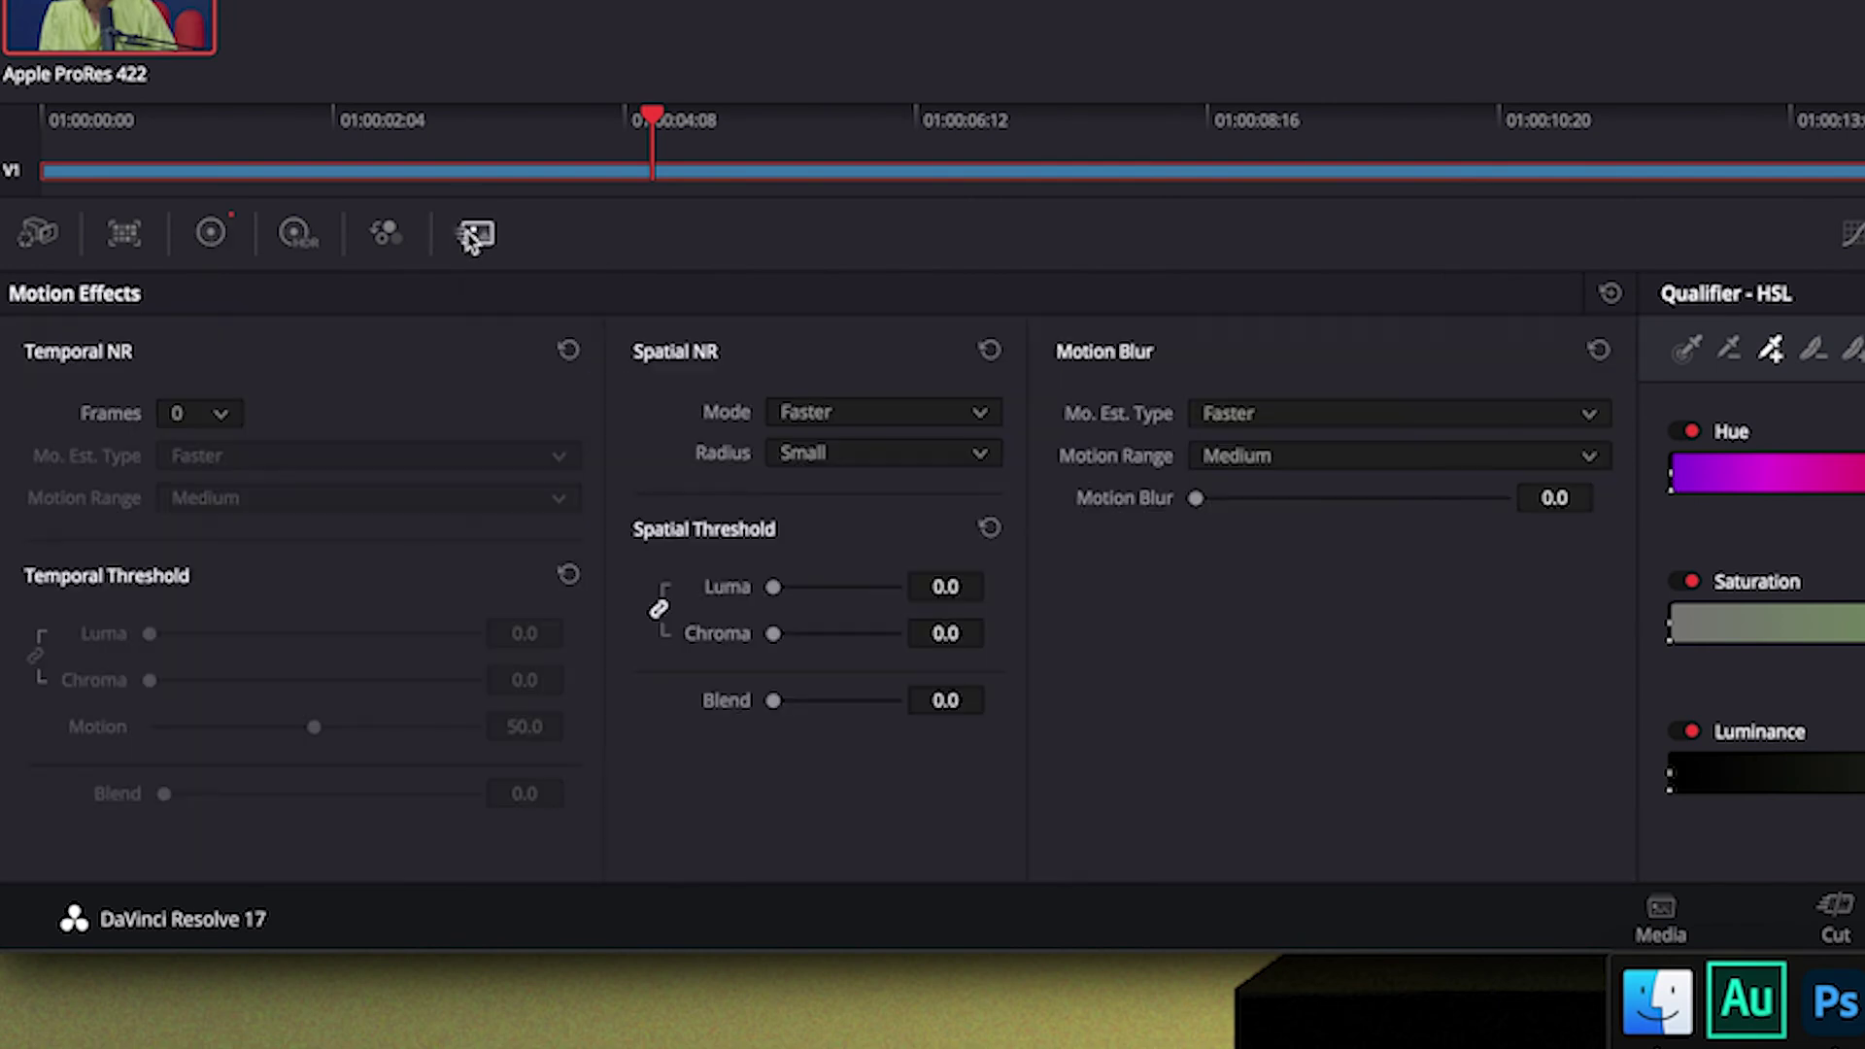
left_click(184, 415)
left_click(189, 515)
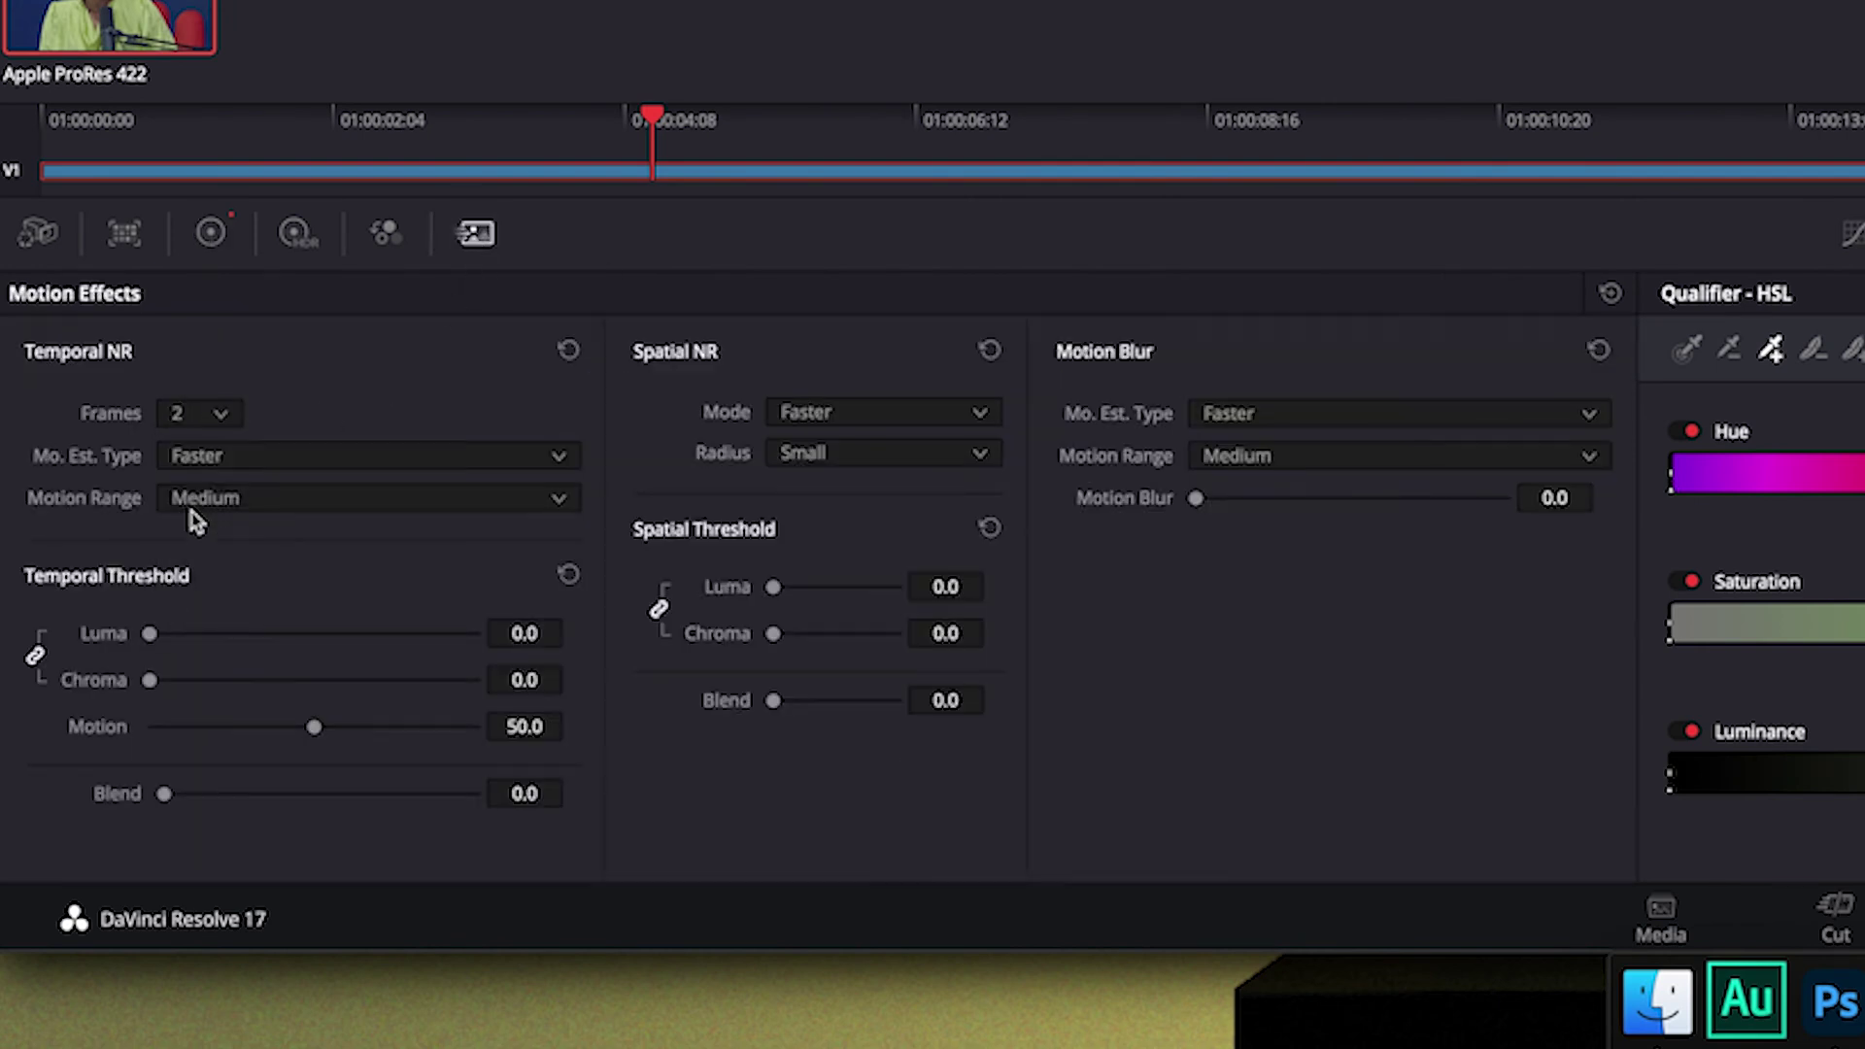
left_click(197, 635)
left_click_drag(198, 639, 206, 634)
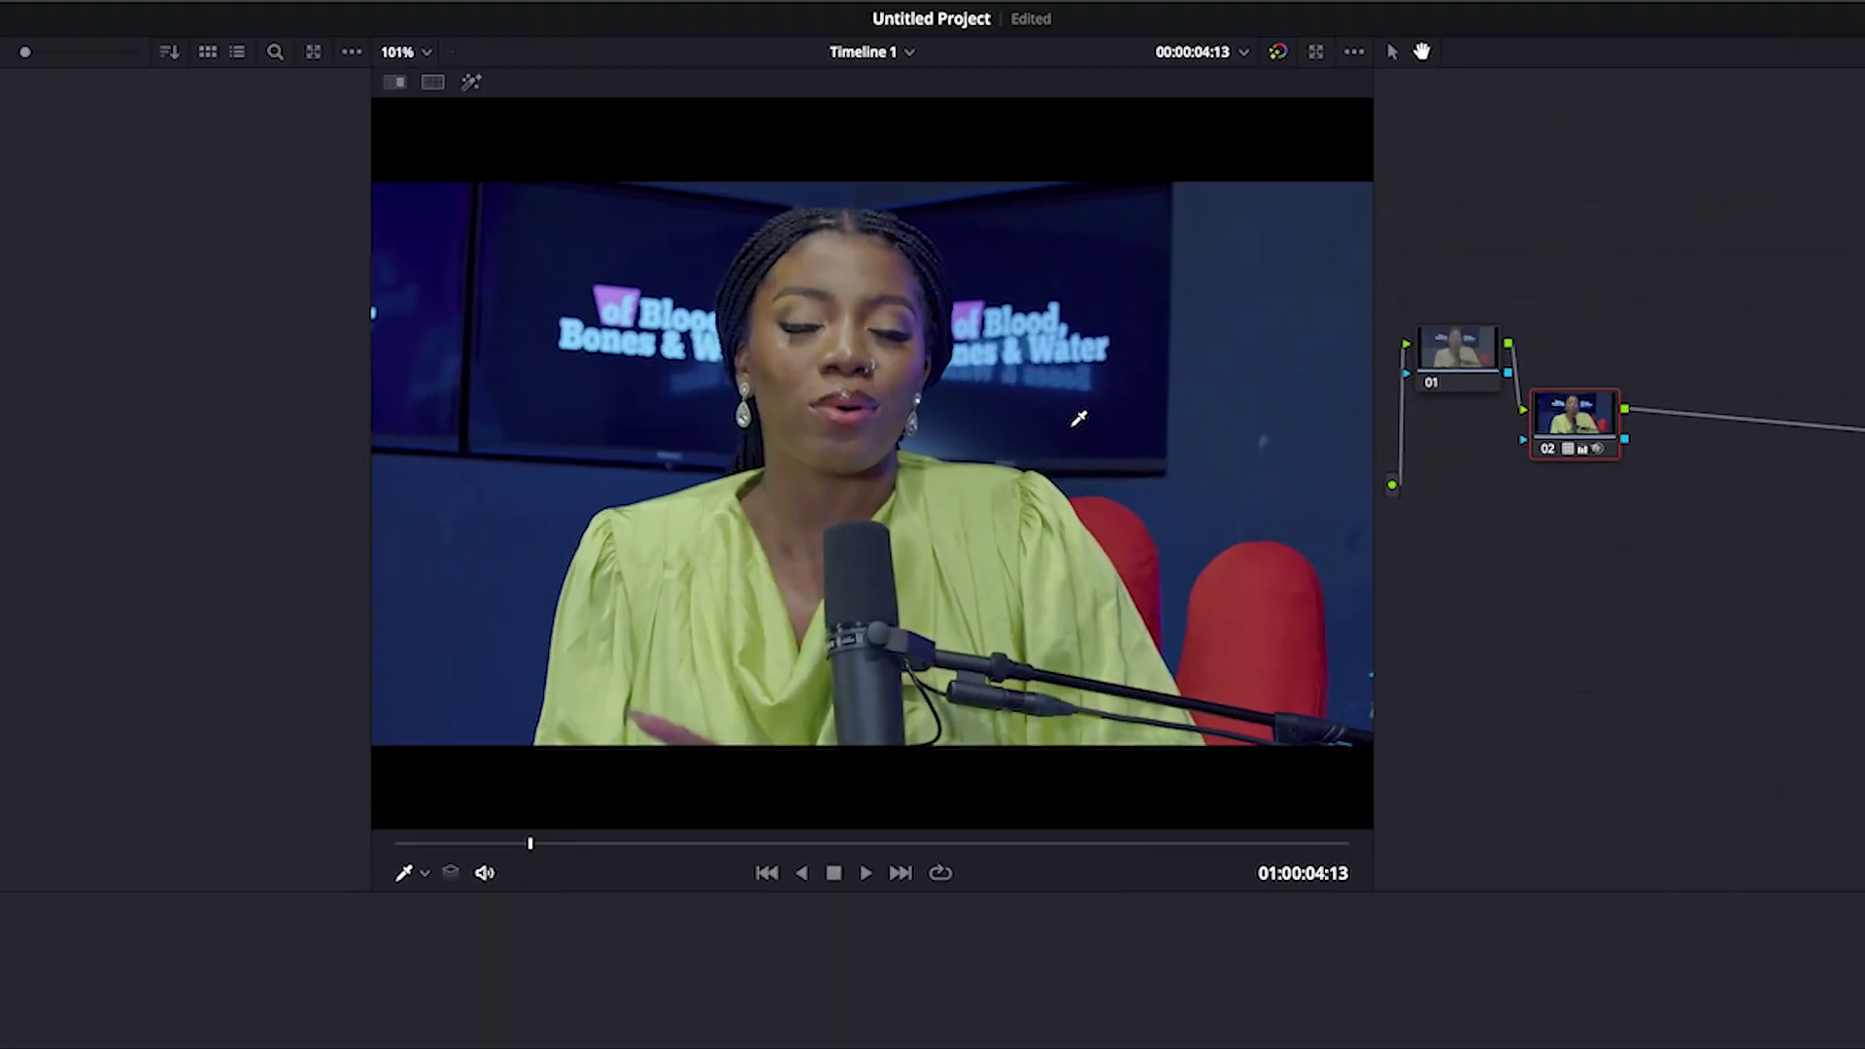
key("space")
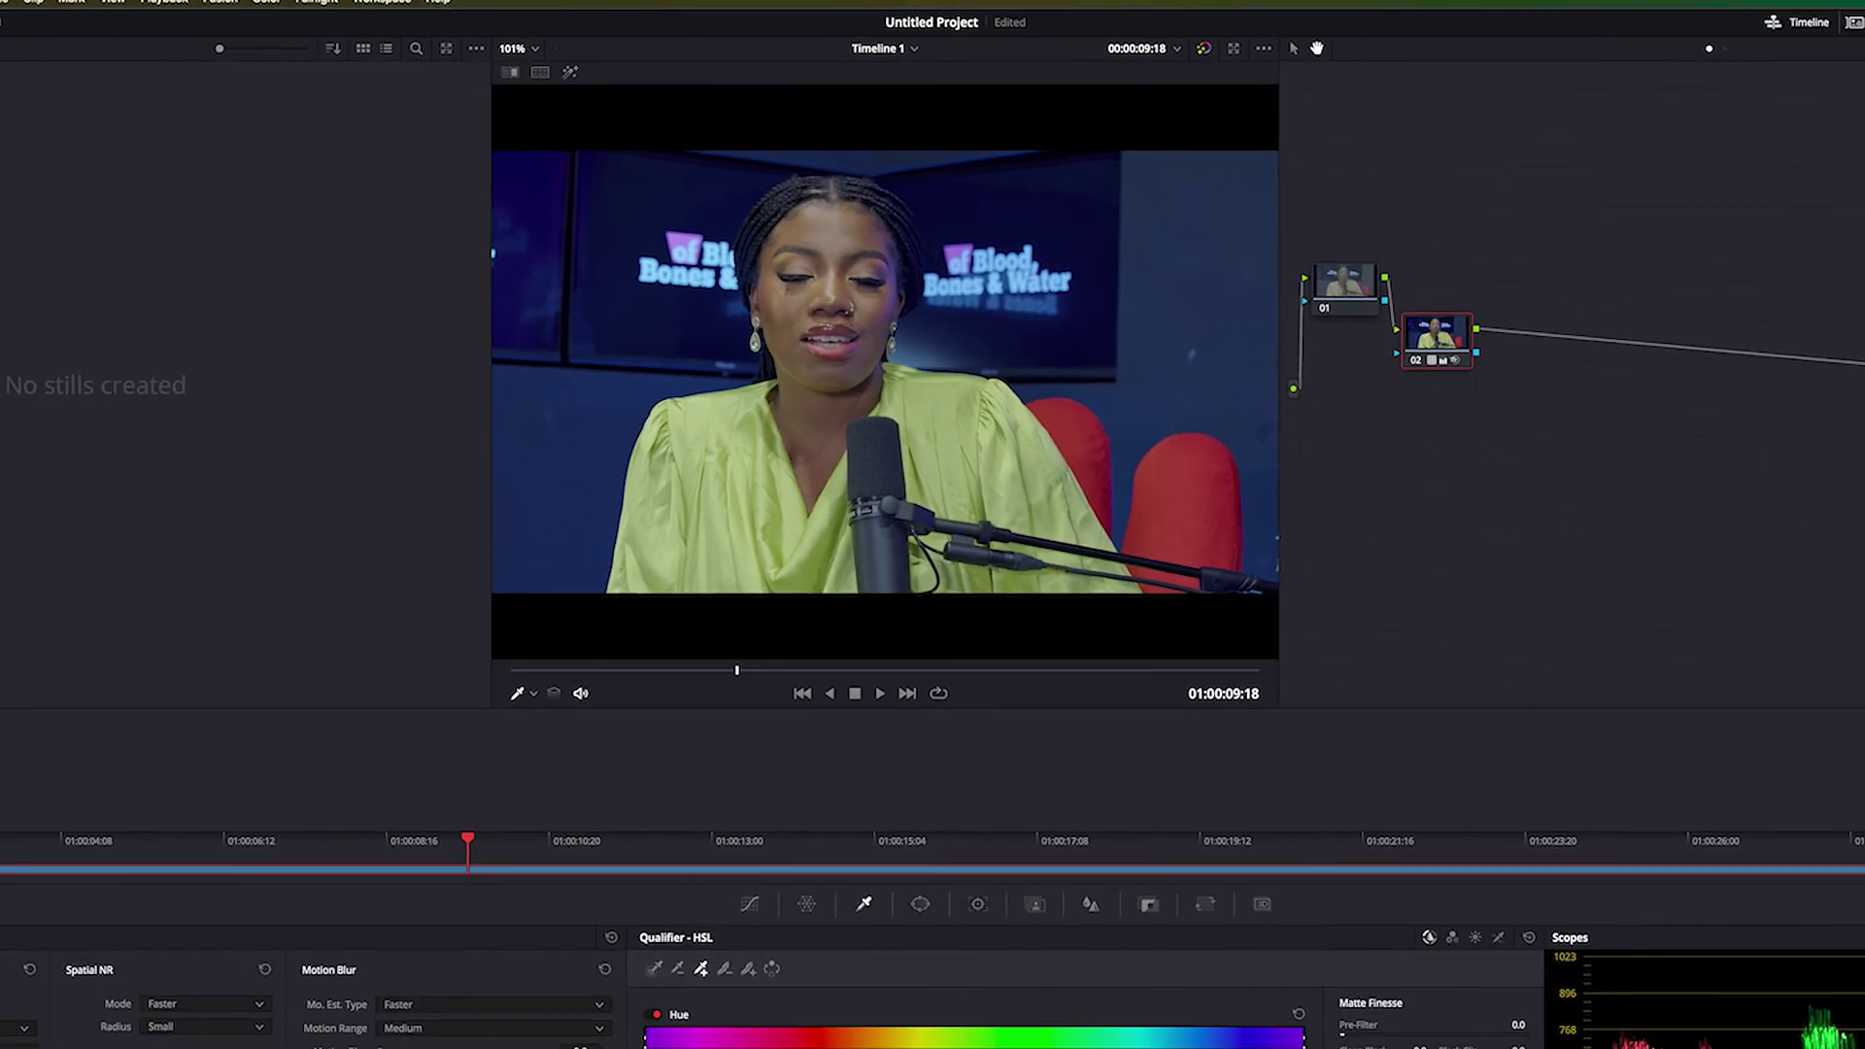
Add another corrector node and insert it into the connection between node 02 and the output
right_click(1542, 422)
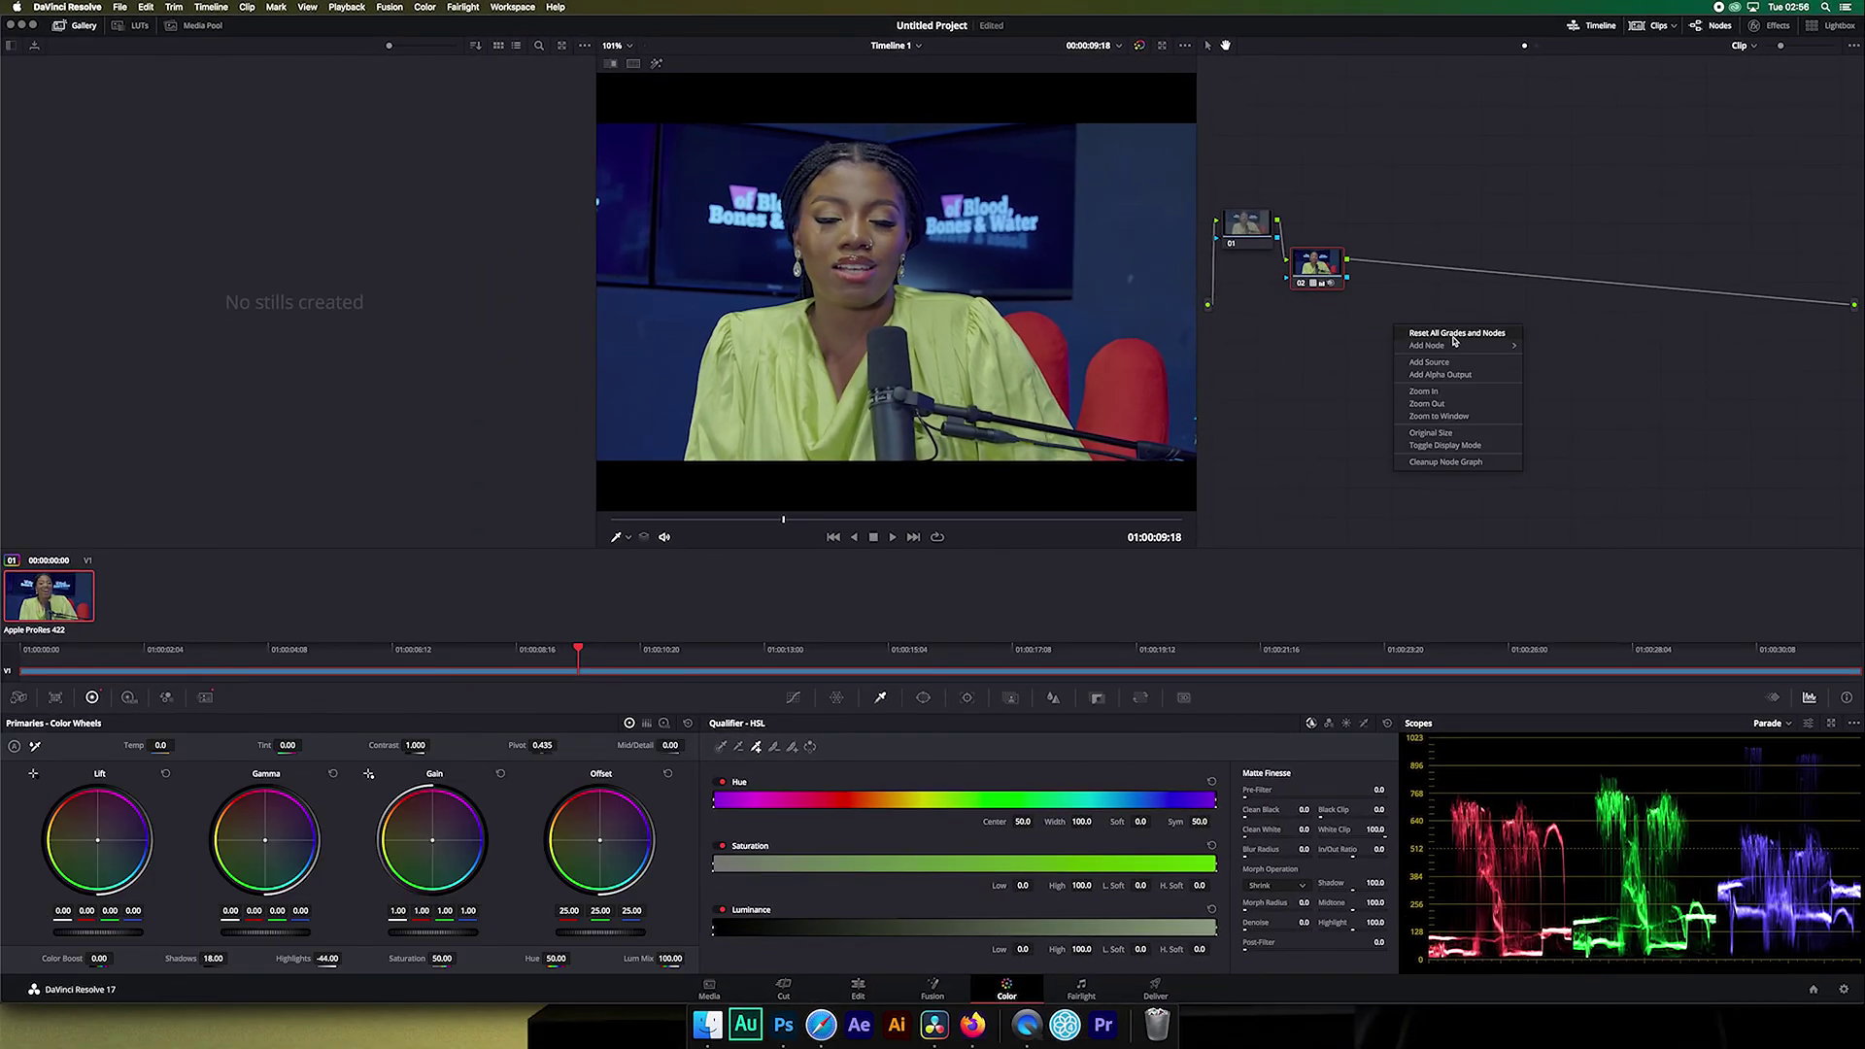
mouse_move(1457, 346)
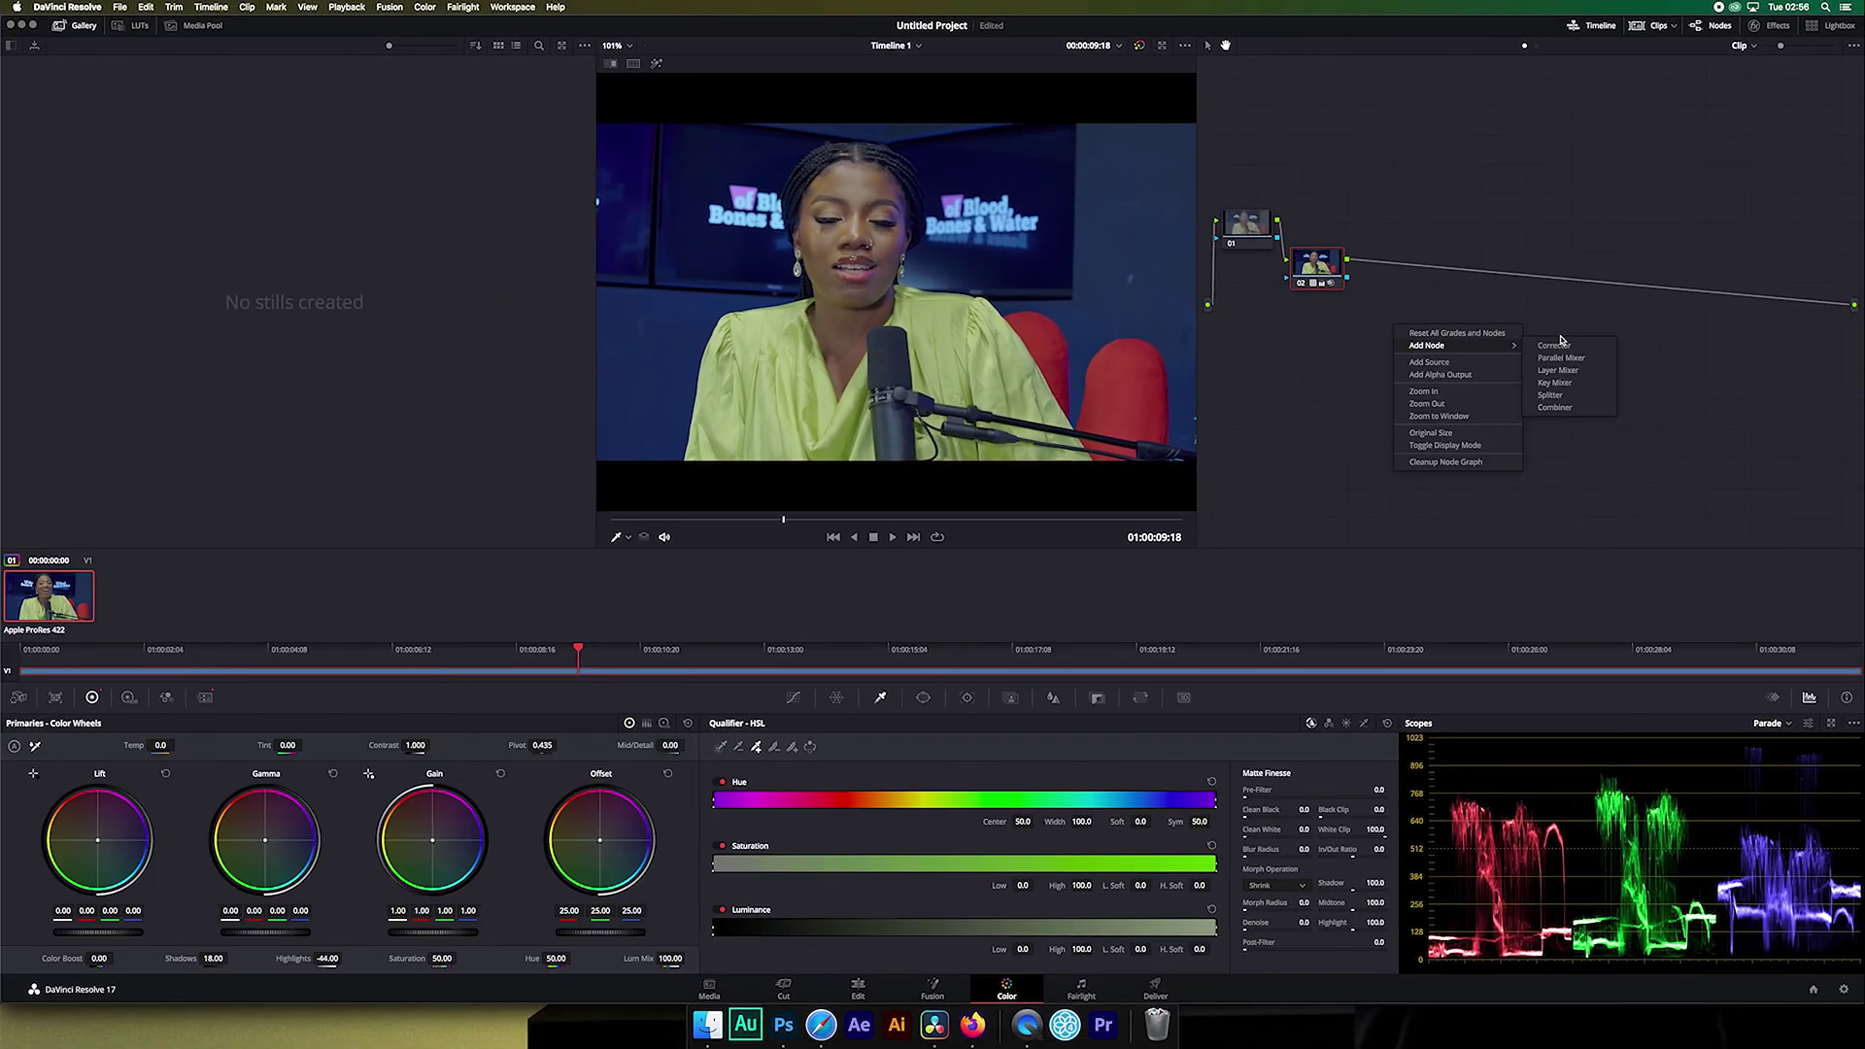
left_click(1557, 345)
left_click_drag(1402, 335, 1418, 275)
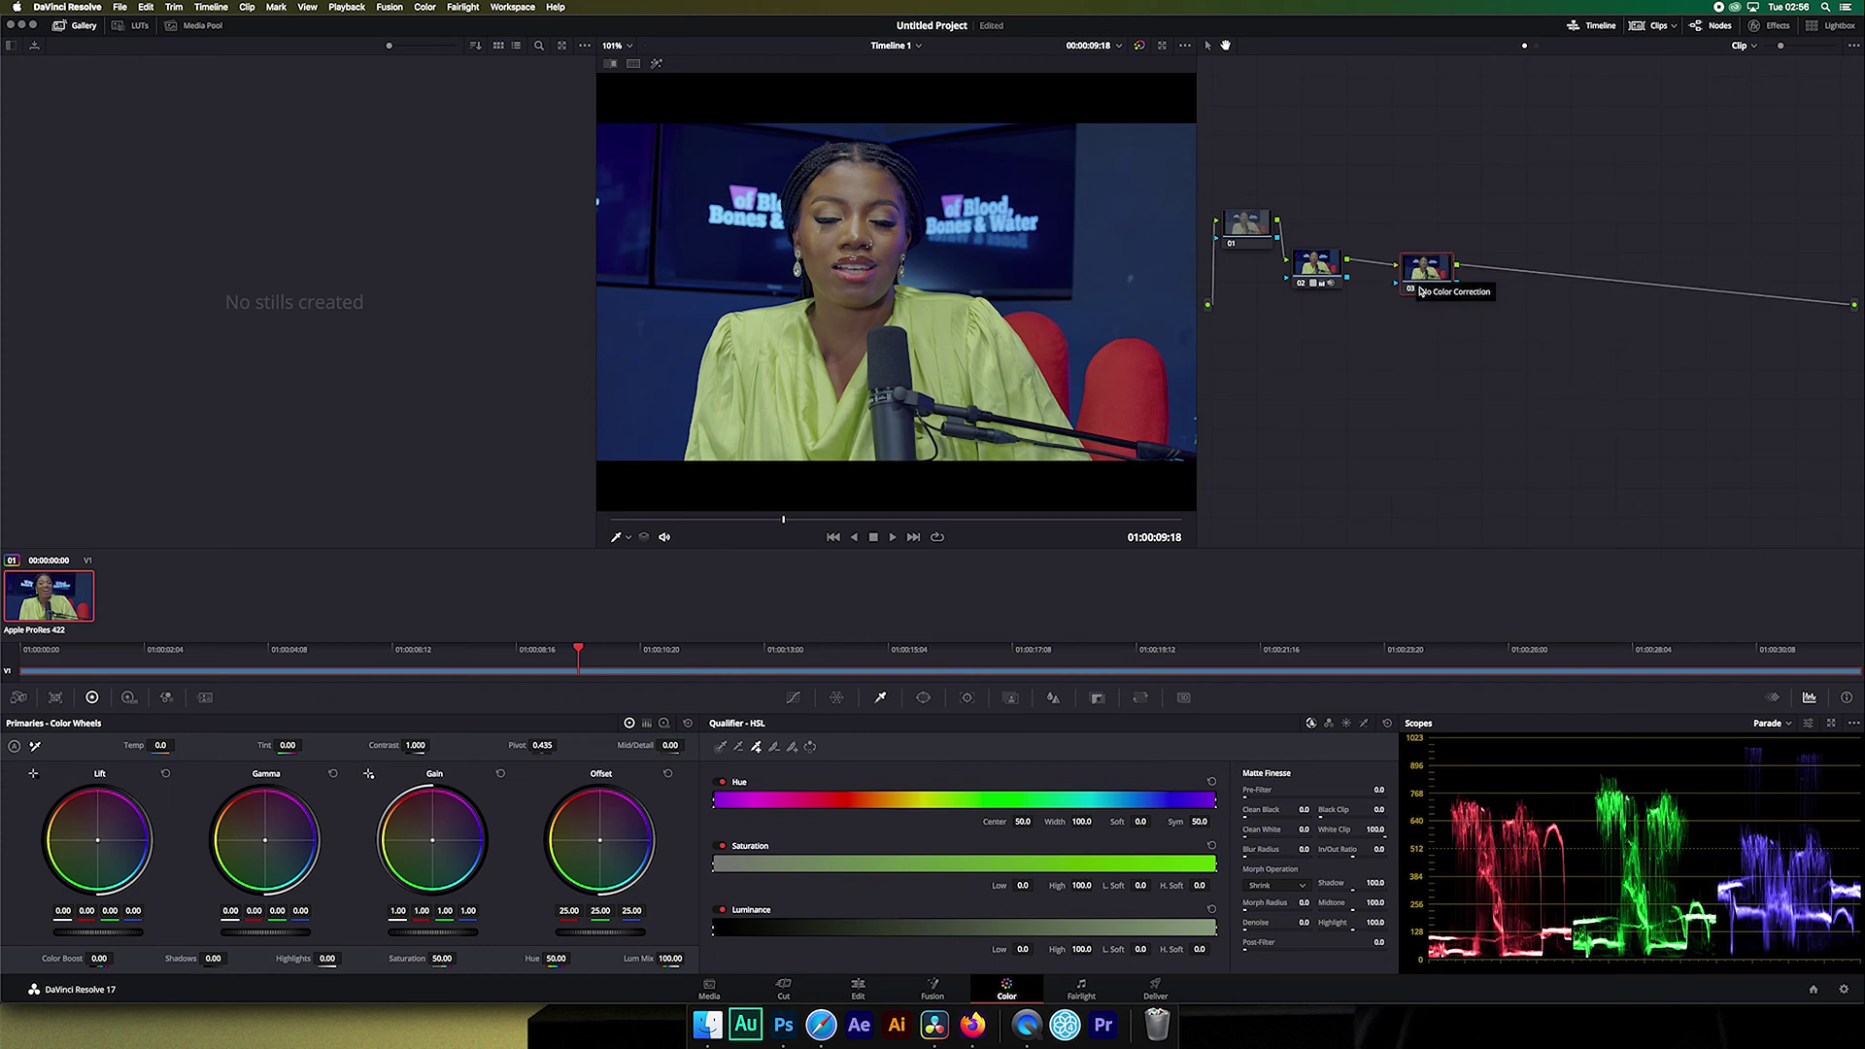
Label node 02 as "Lut"
right_click(1421, 287)
left_click(1318, 260)
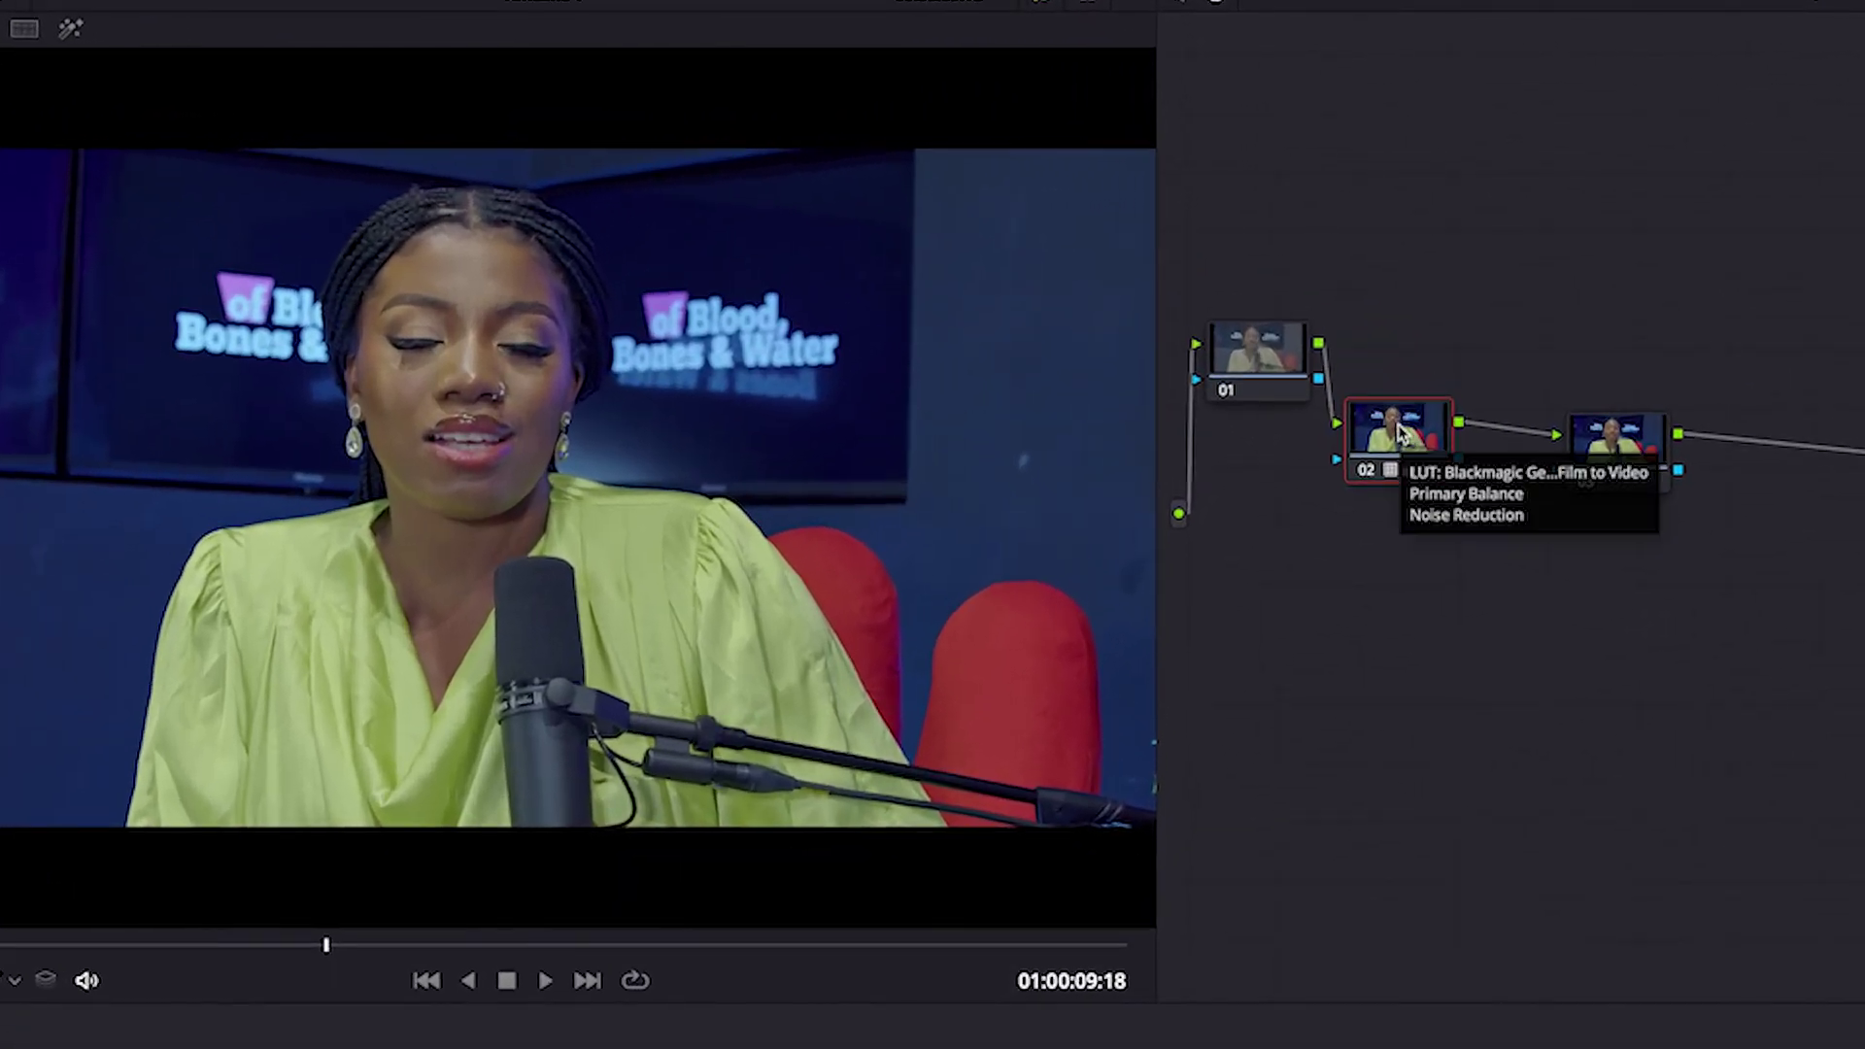
right_click(1399, 433)
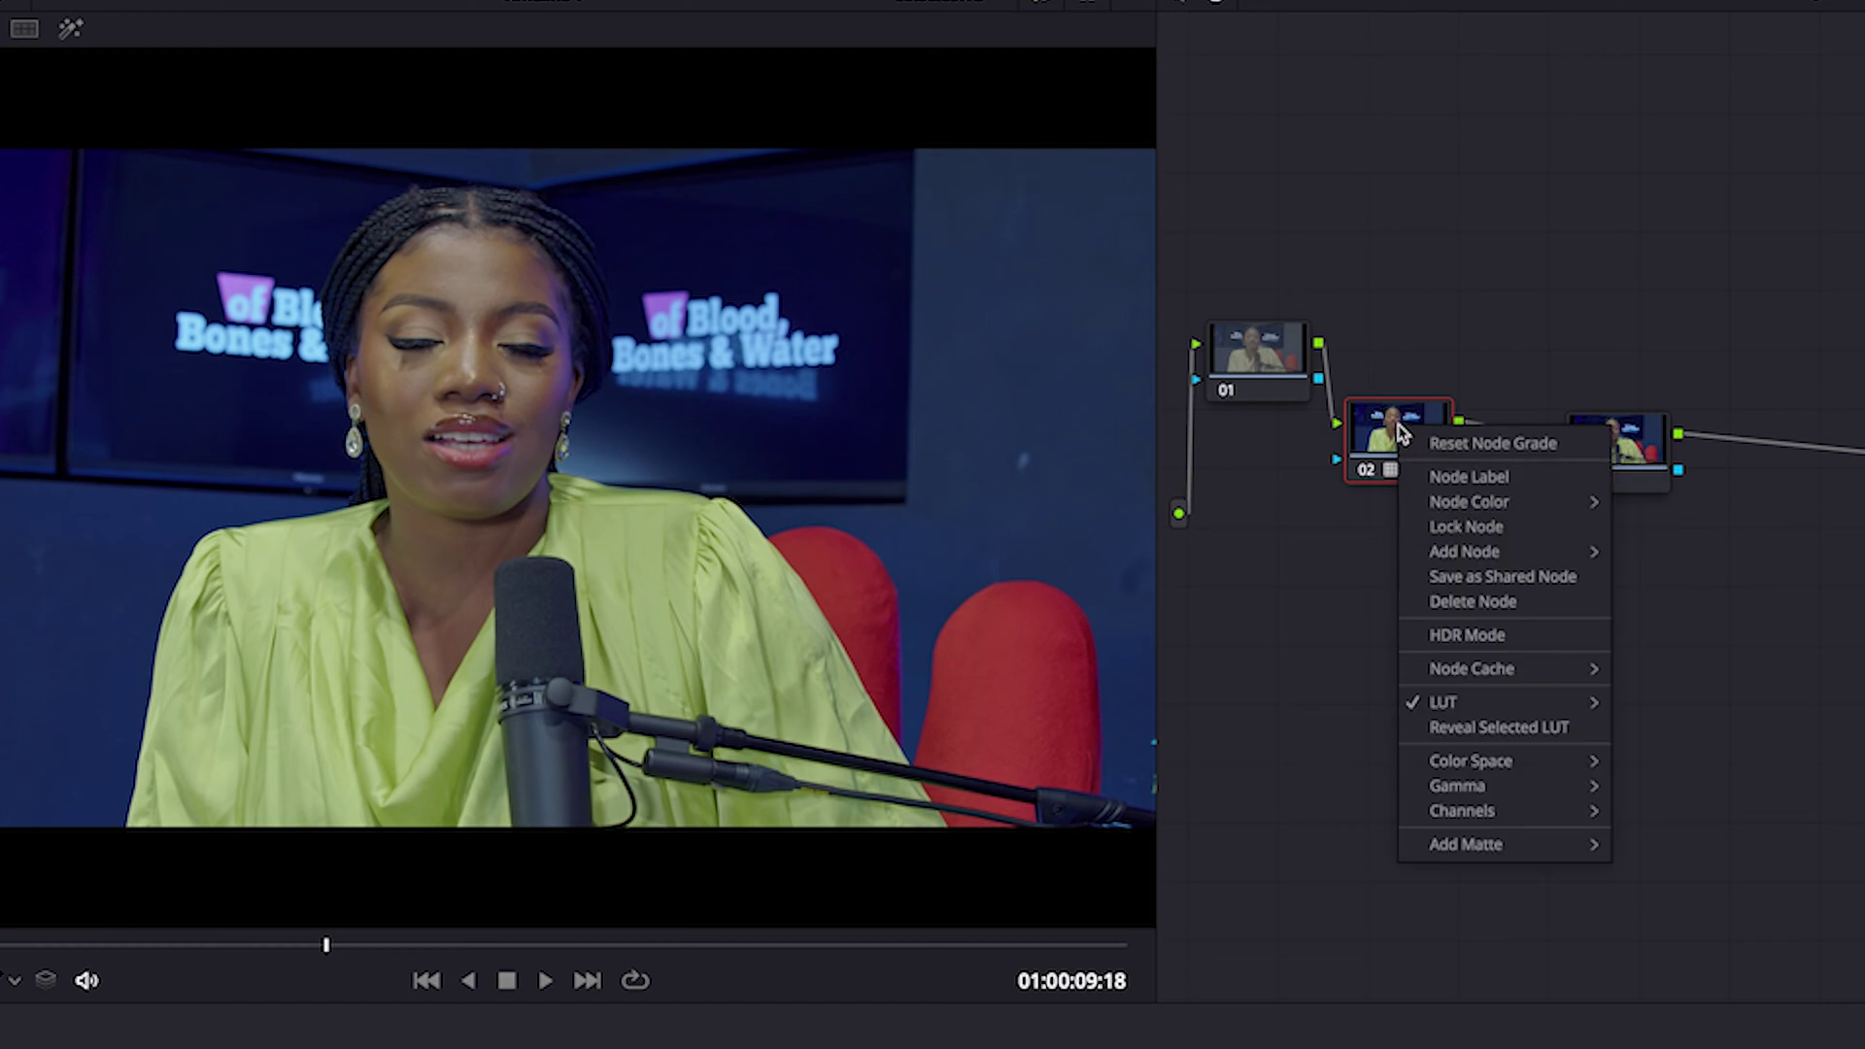
left_click(1447, 478)
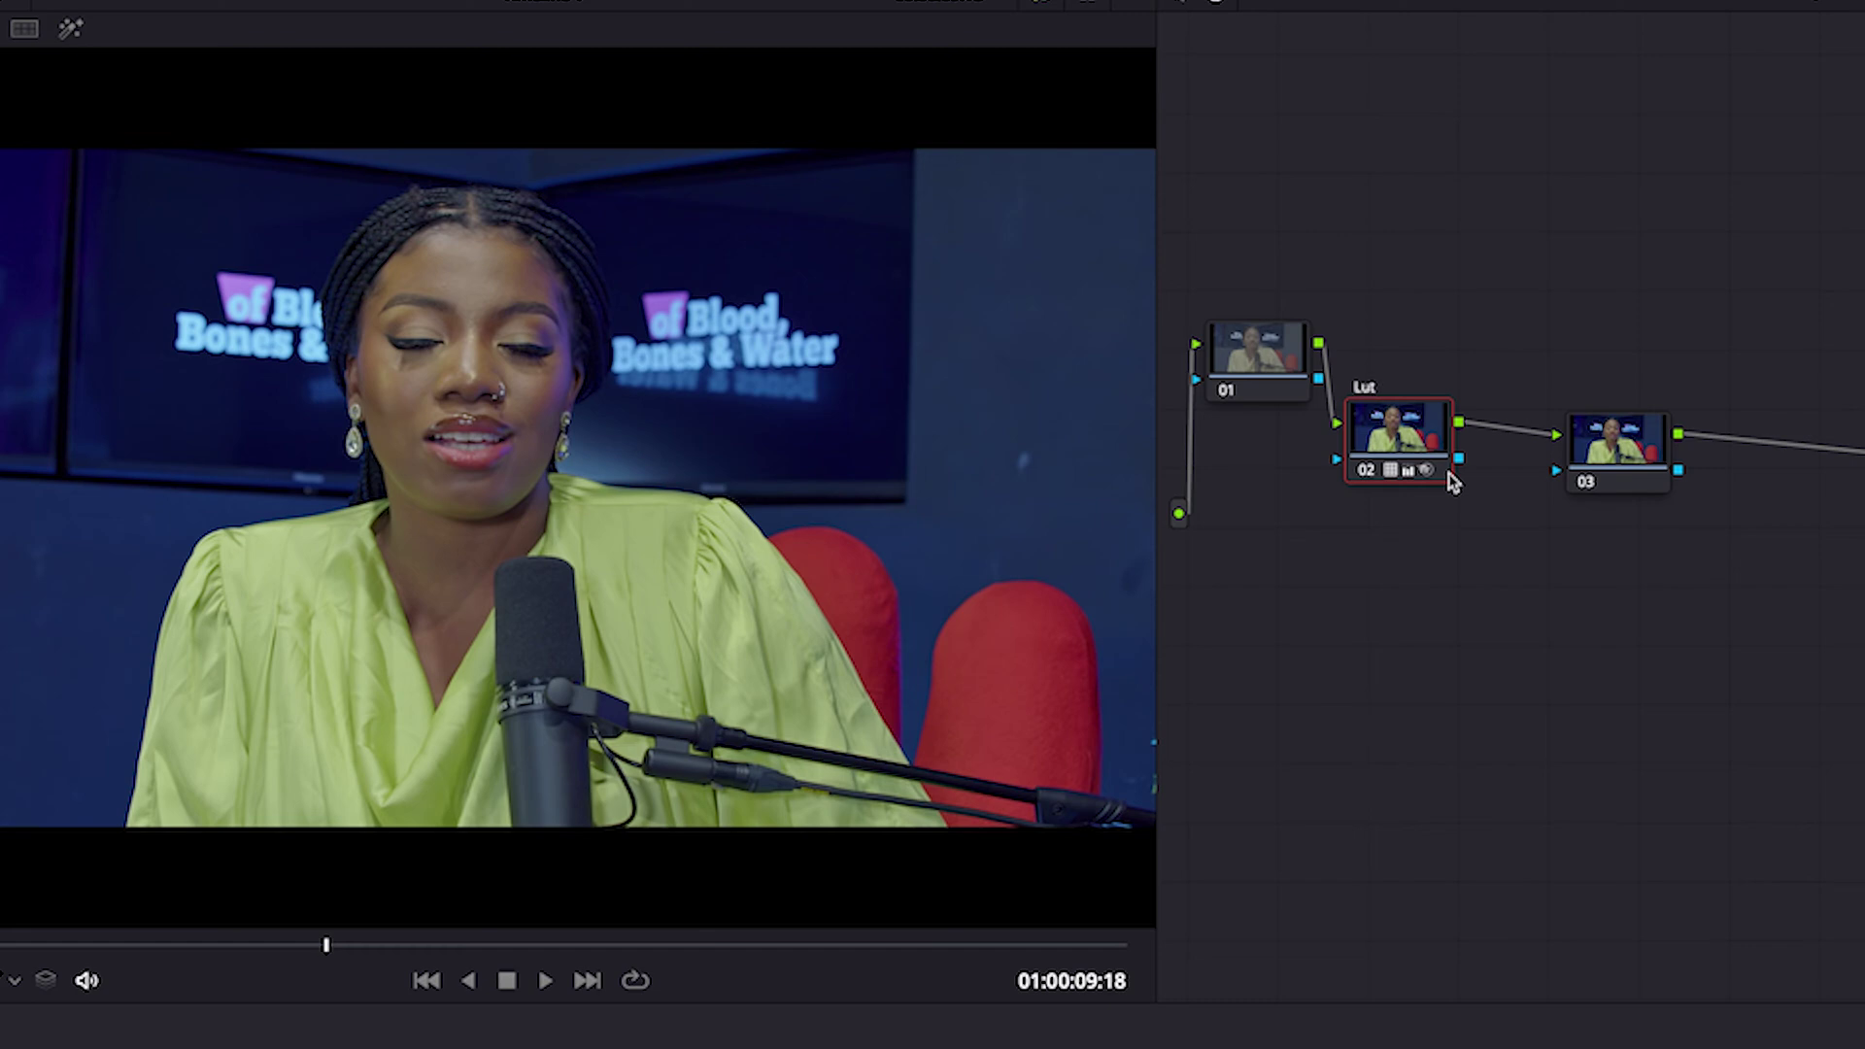
Rearrange the graph by moving the Lut node above node 01 and placing node 03 closer to its lower right
left_click_drag(1410, 435, 1389, 194)
left_click(1601, 426)
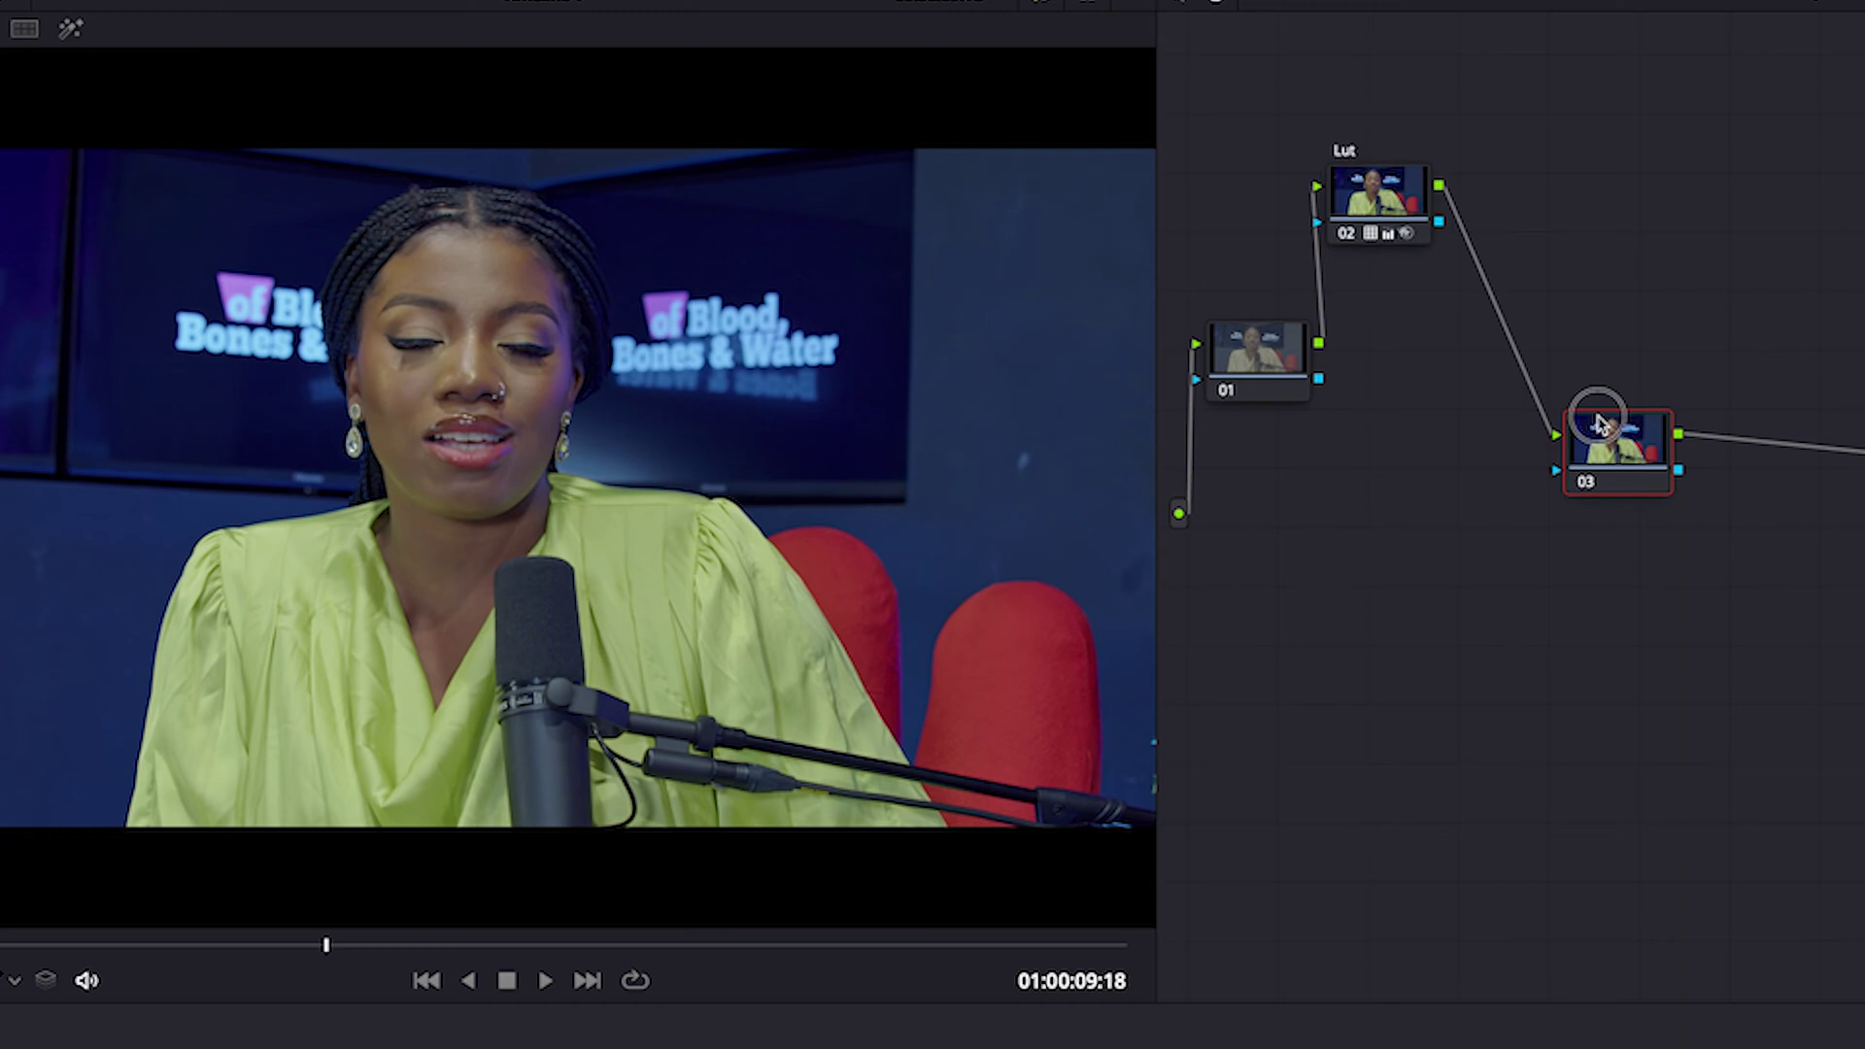
left_click_drag(1601, 425, 1507, 328)
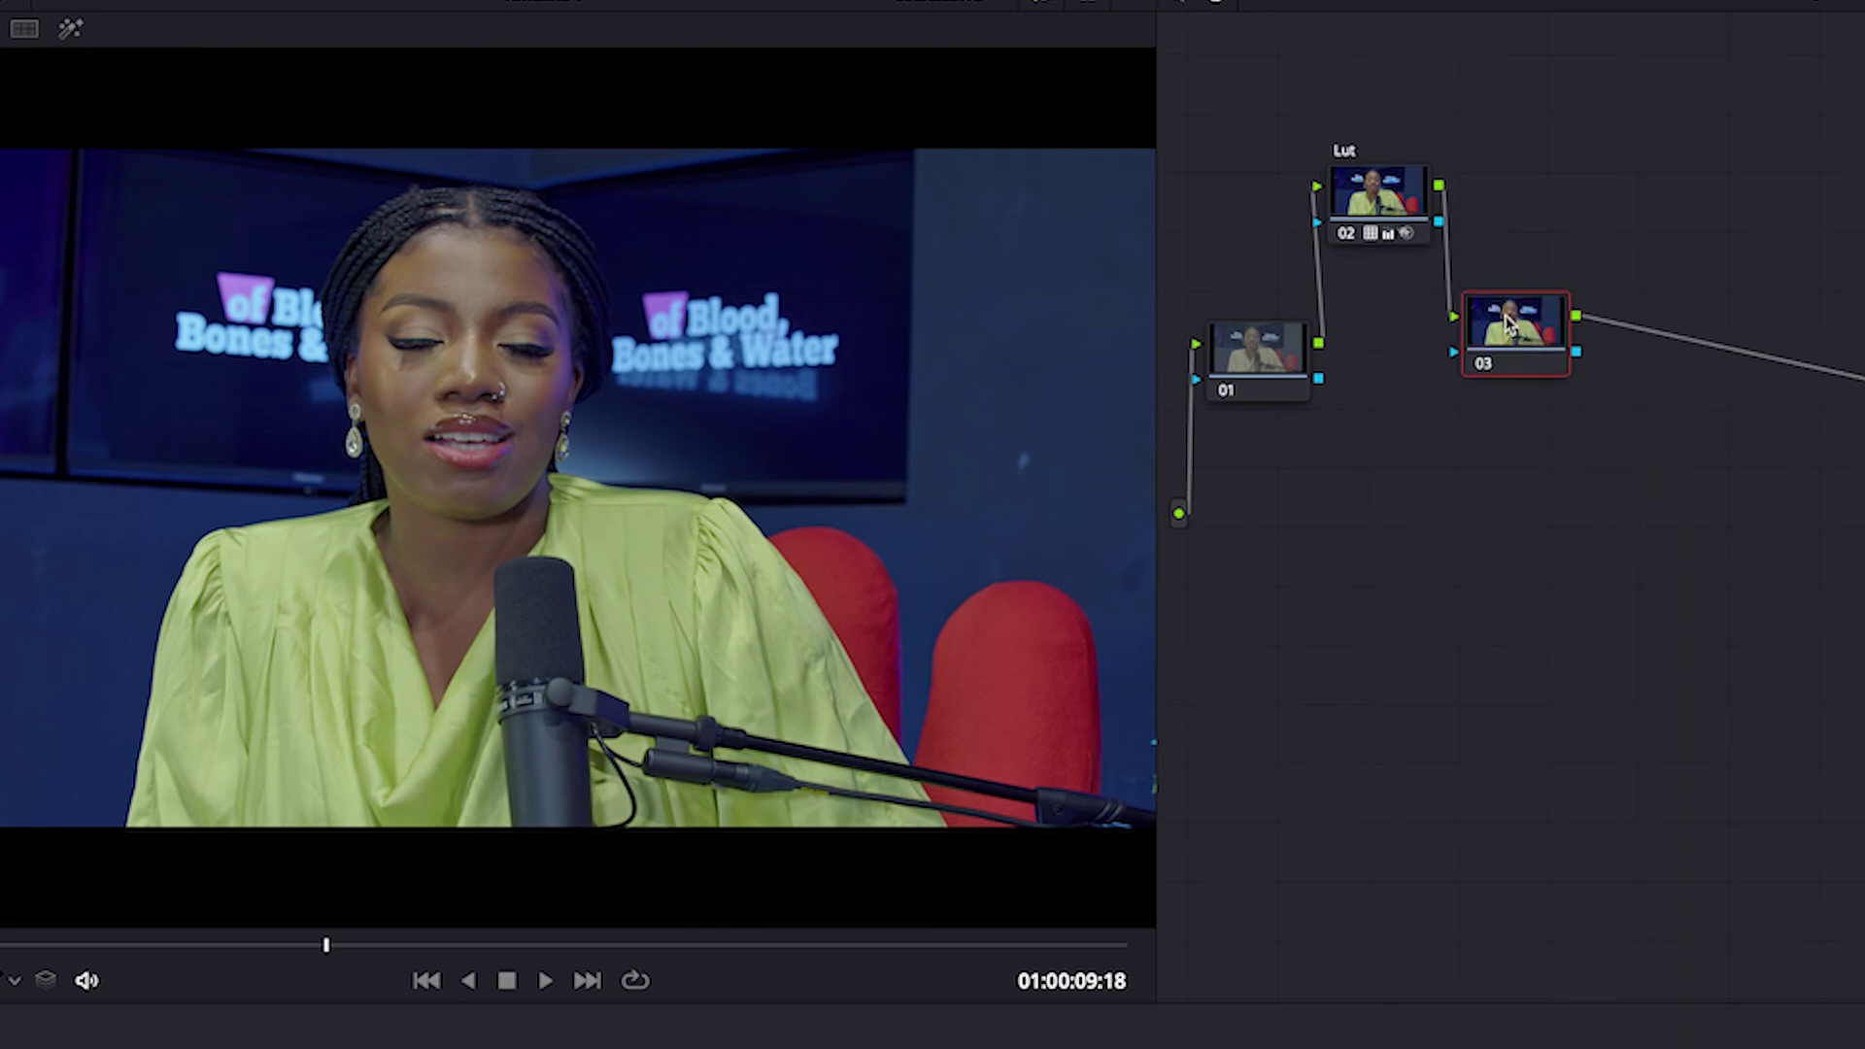
Sample the blue wall beside the speaker with the HSL qualifier on node 03 to isolate the background
right_click(1507, 323)
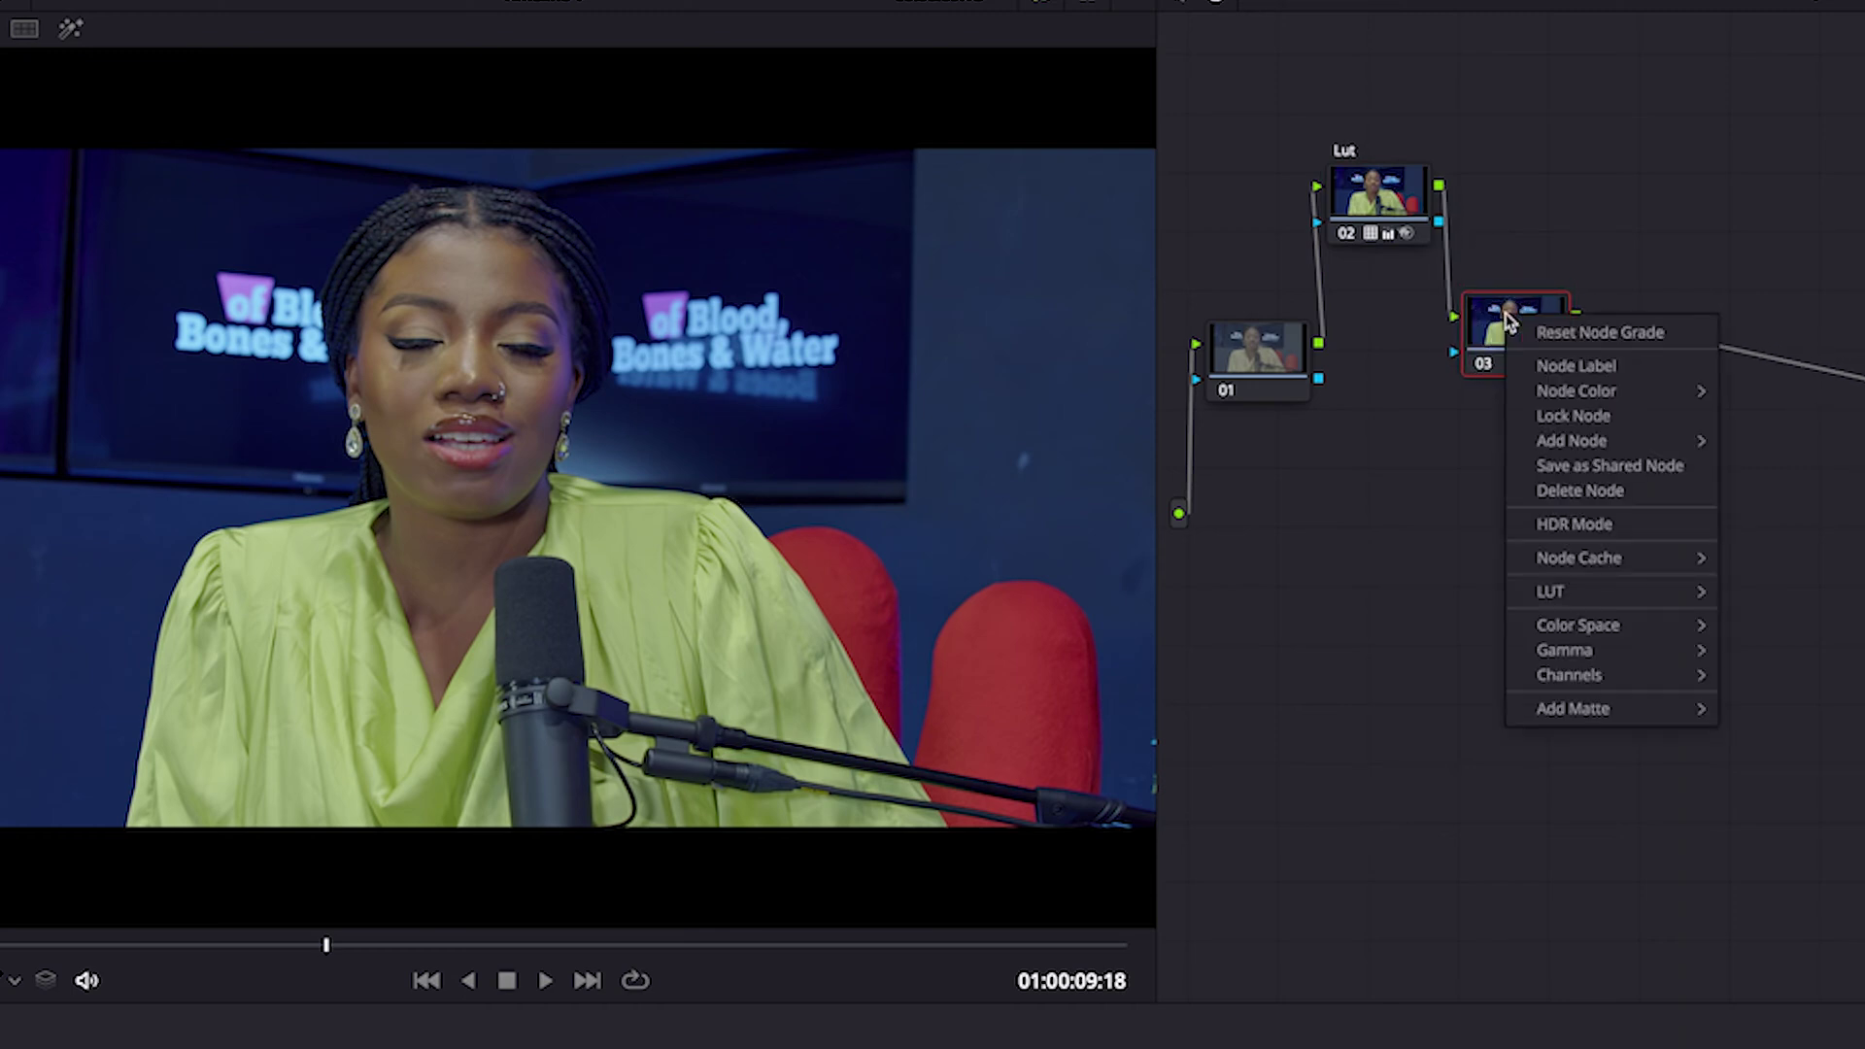
left_click(1779, 208)
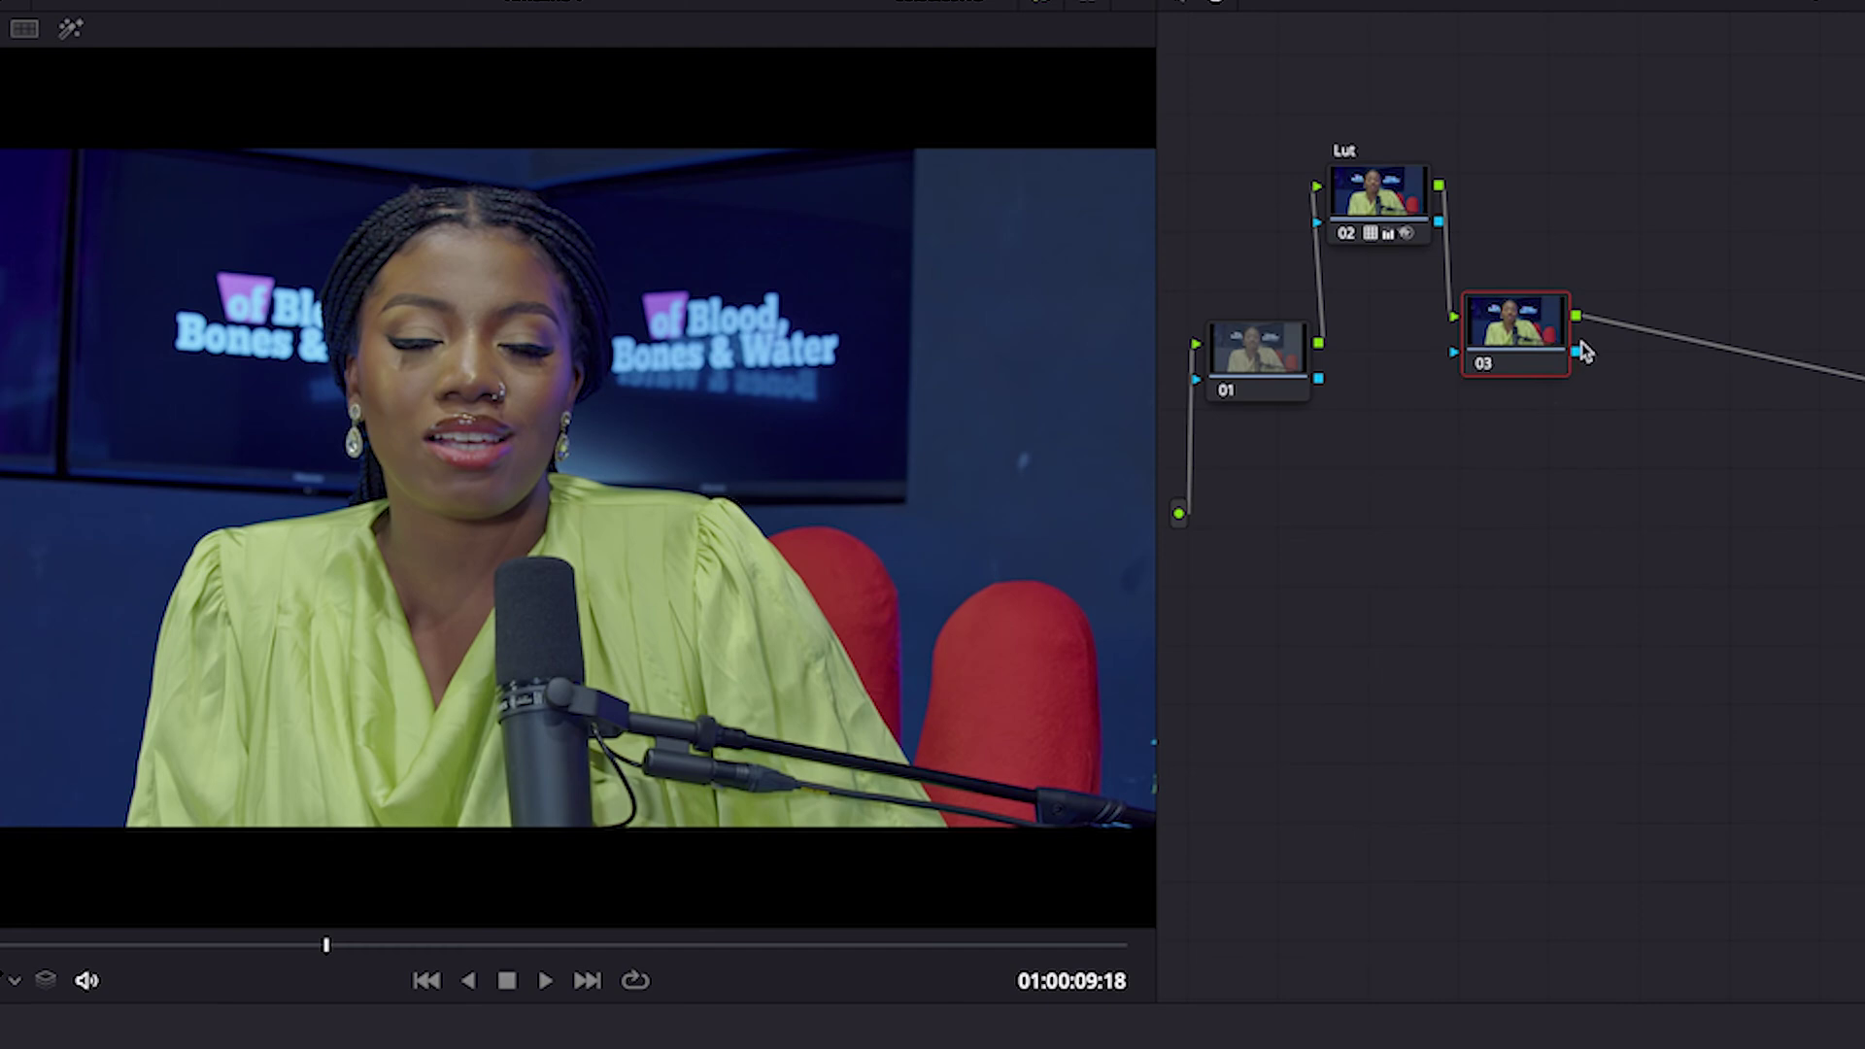
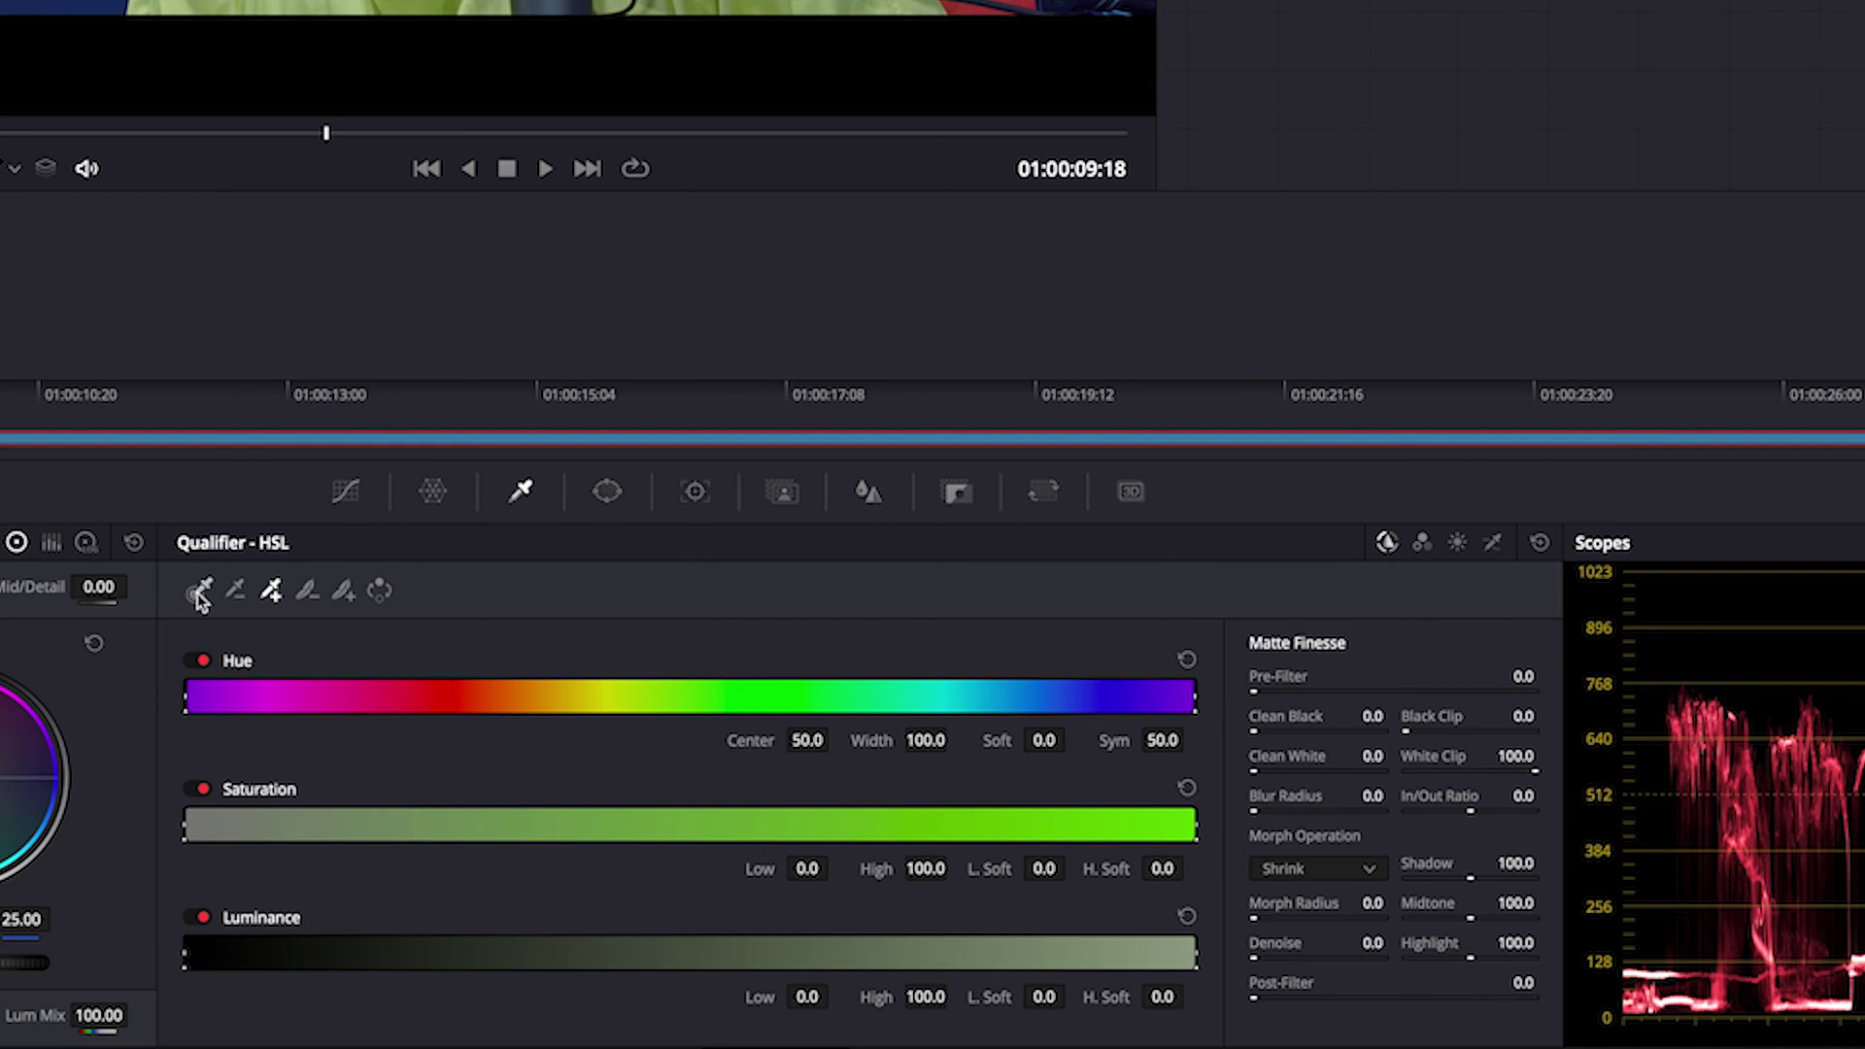
left_click(199, 592)
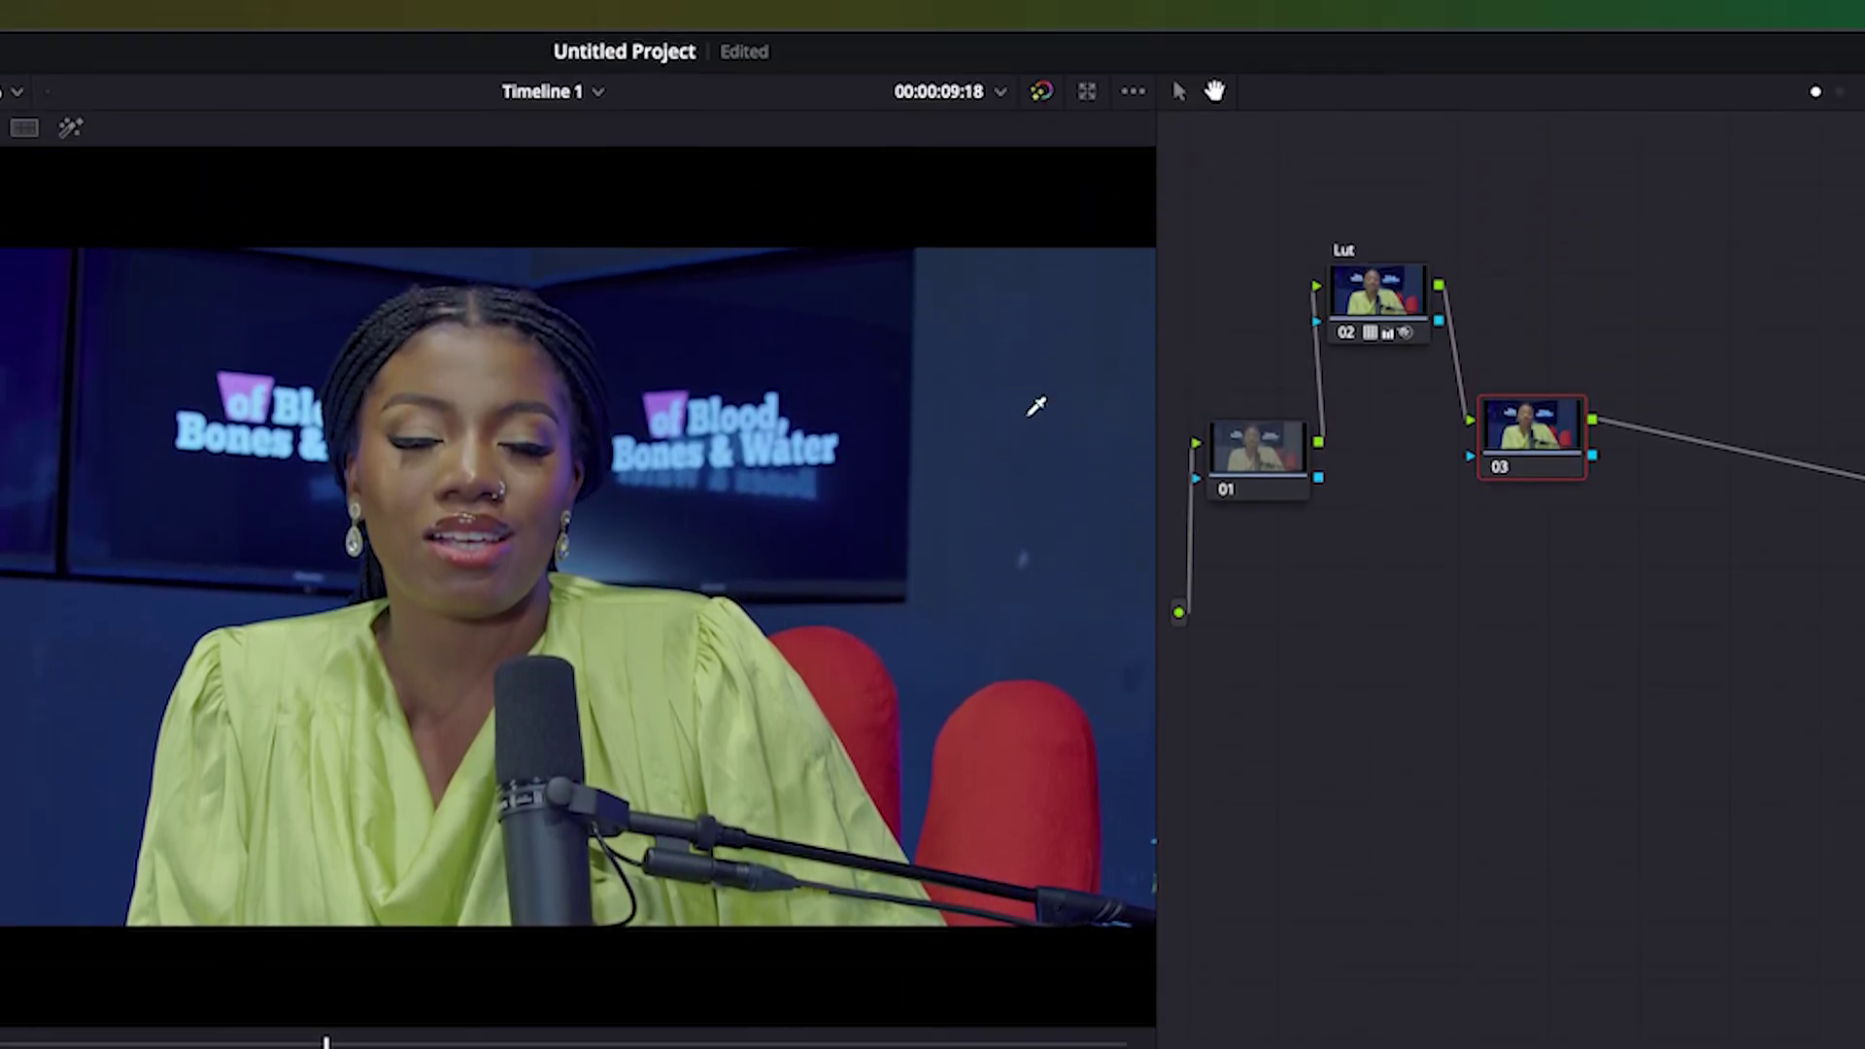
left_click(1062, 382)
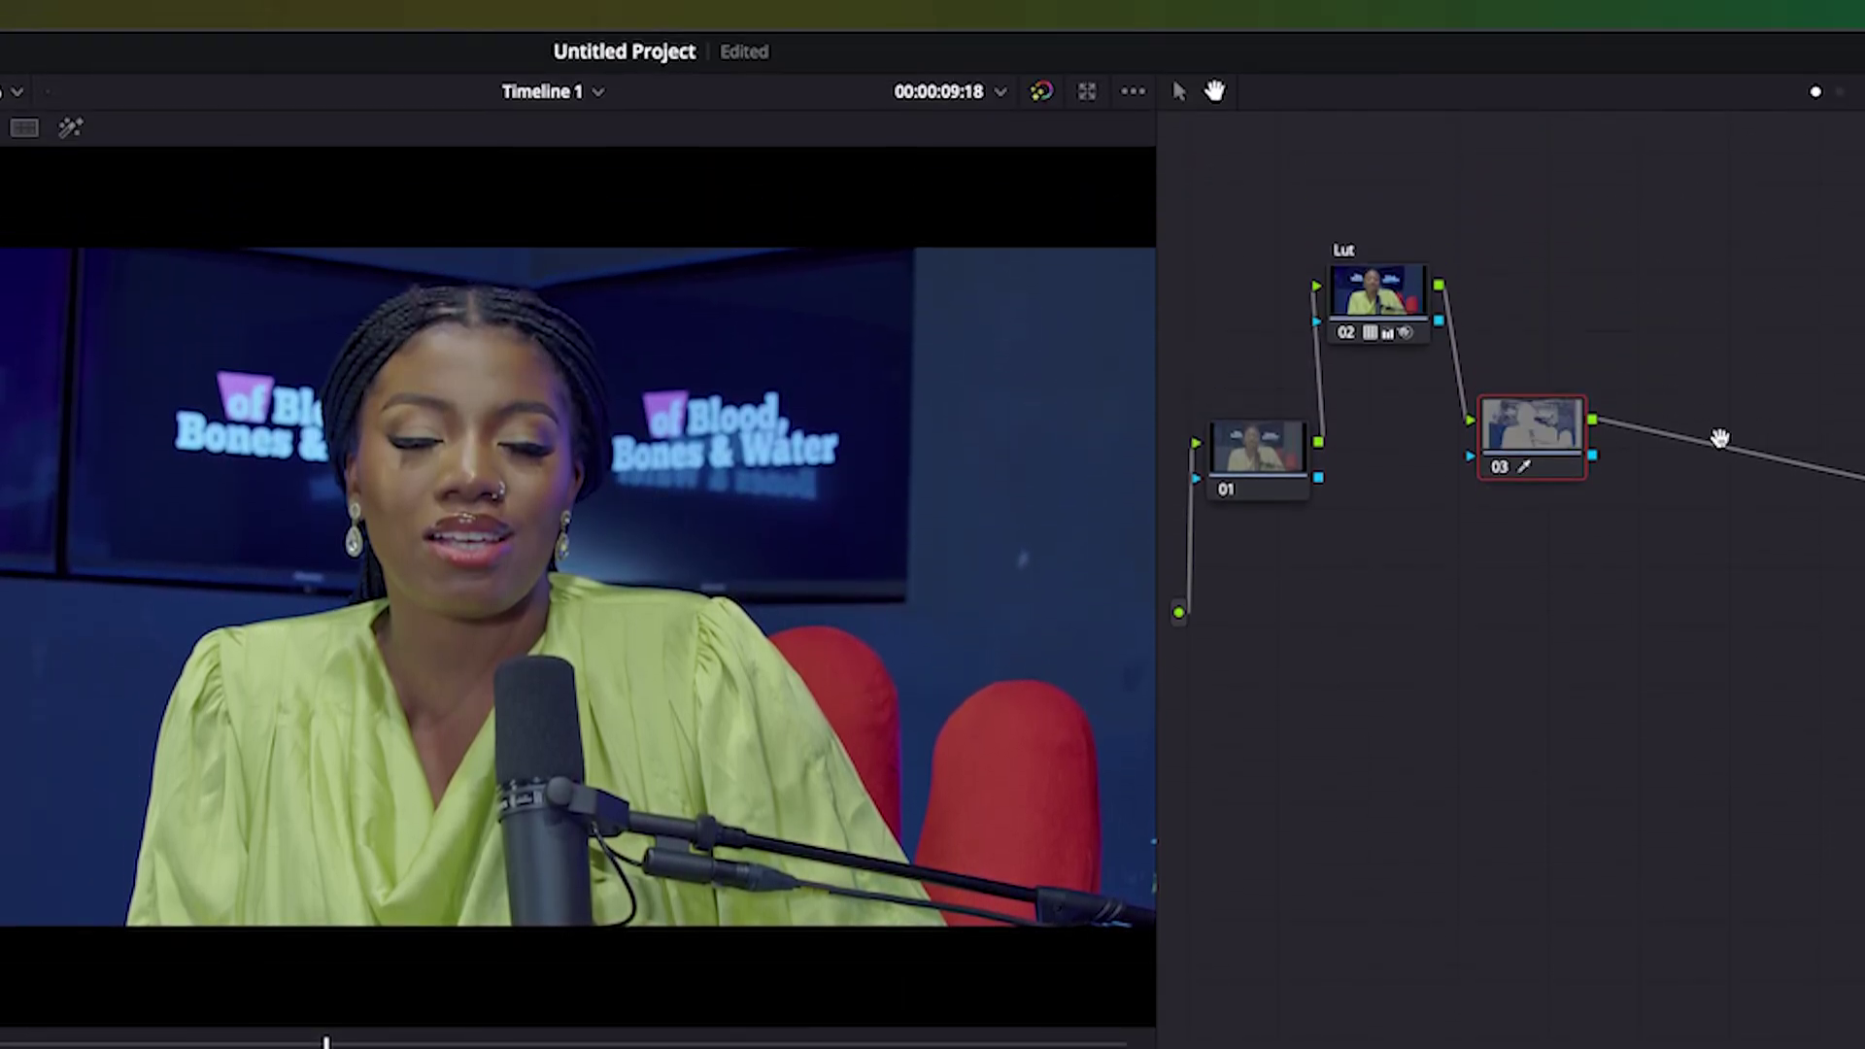
right_click(1372, 452)
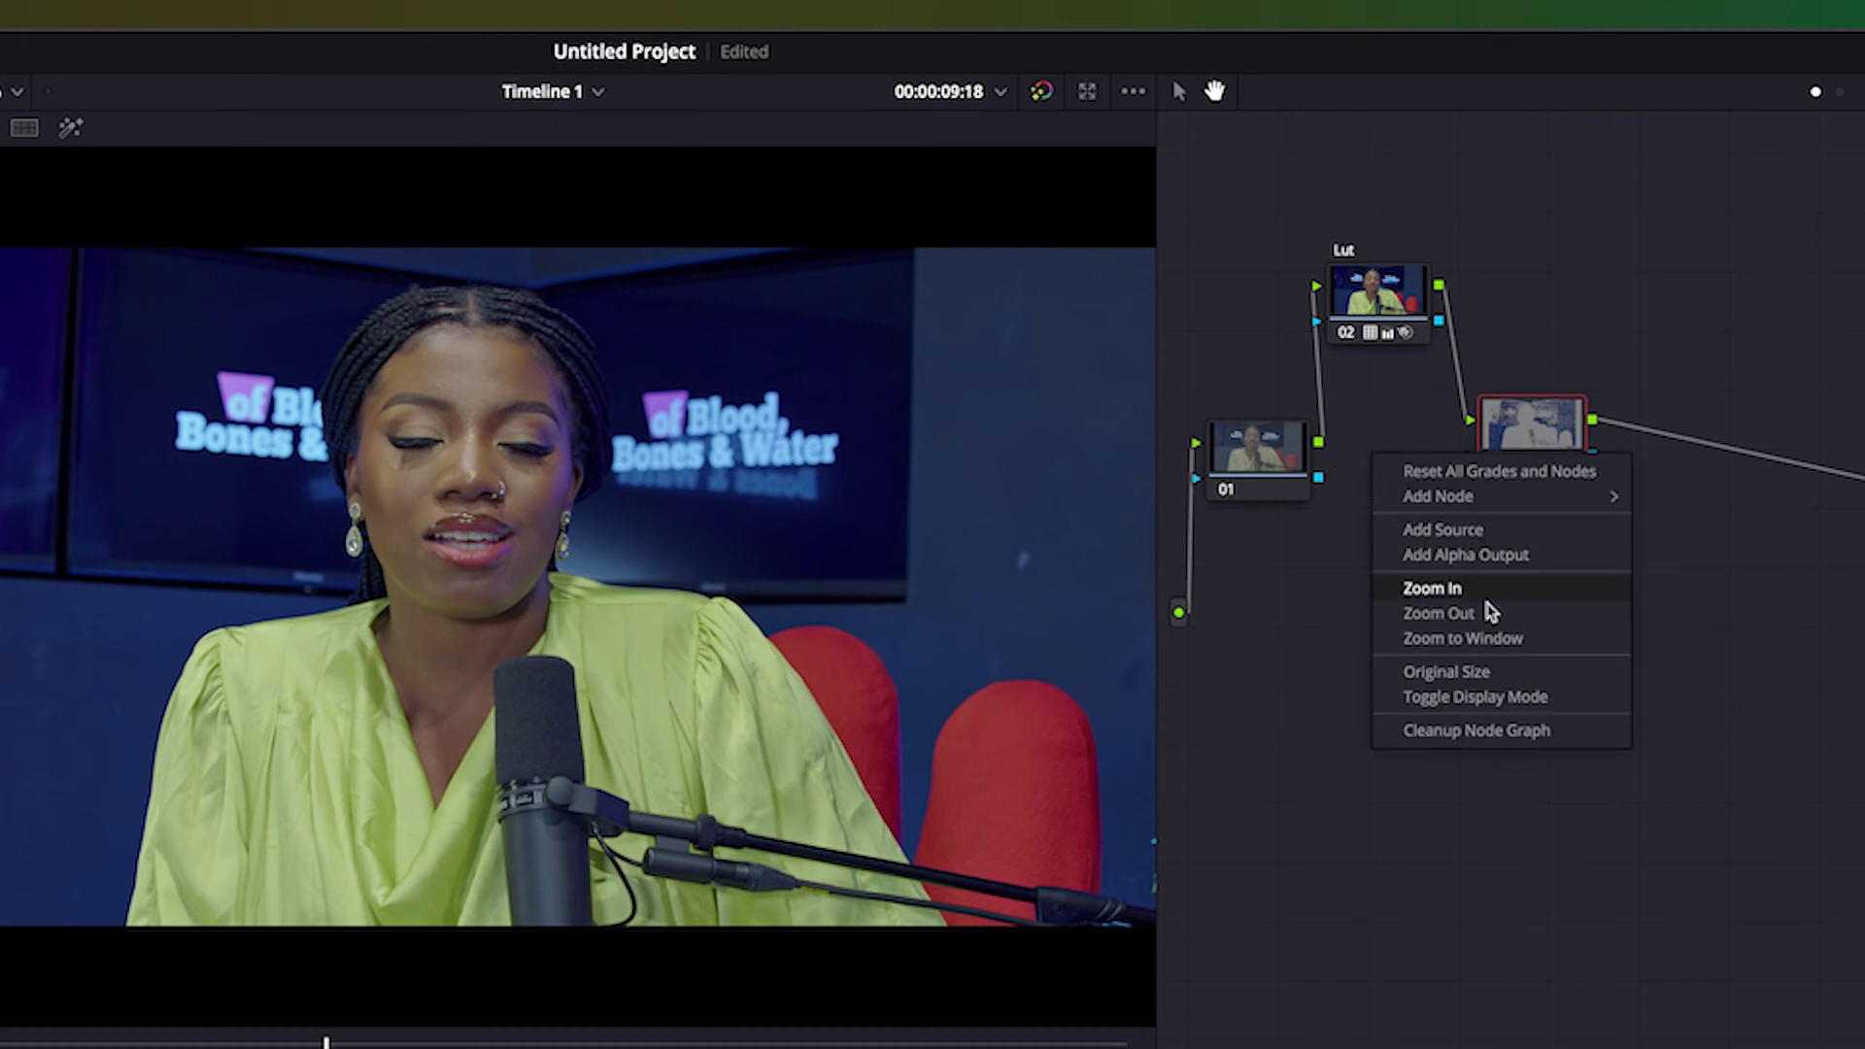
left_click(1480, 590)
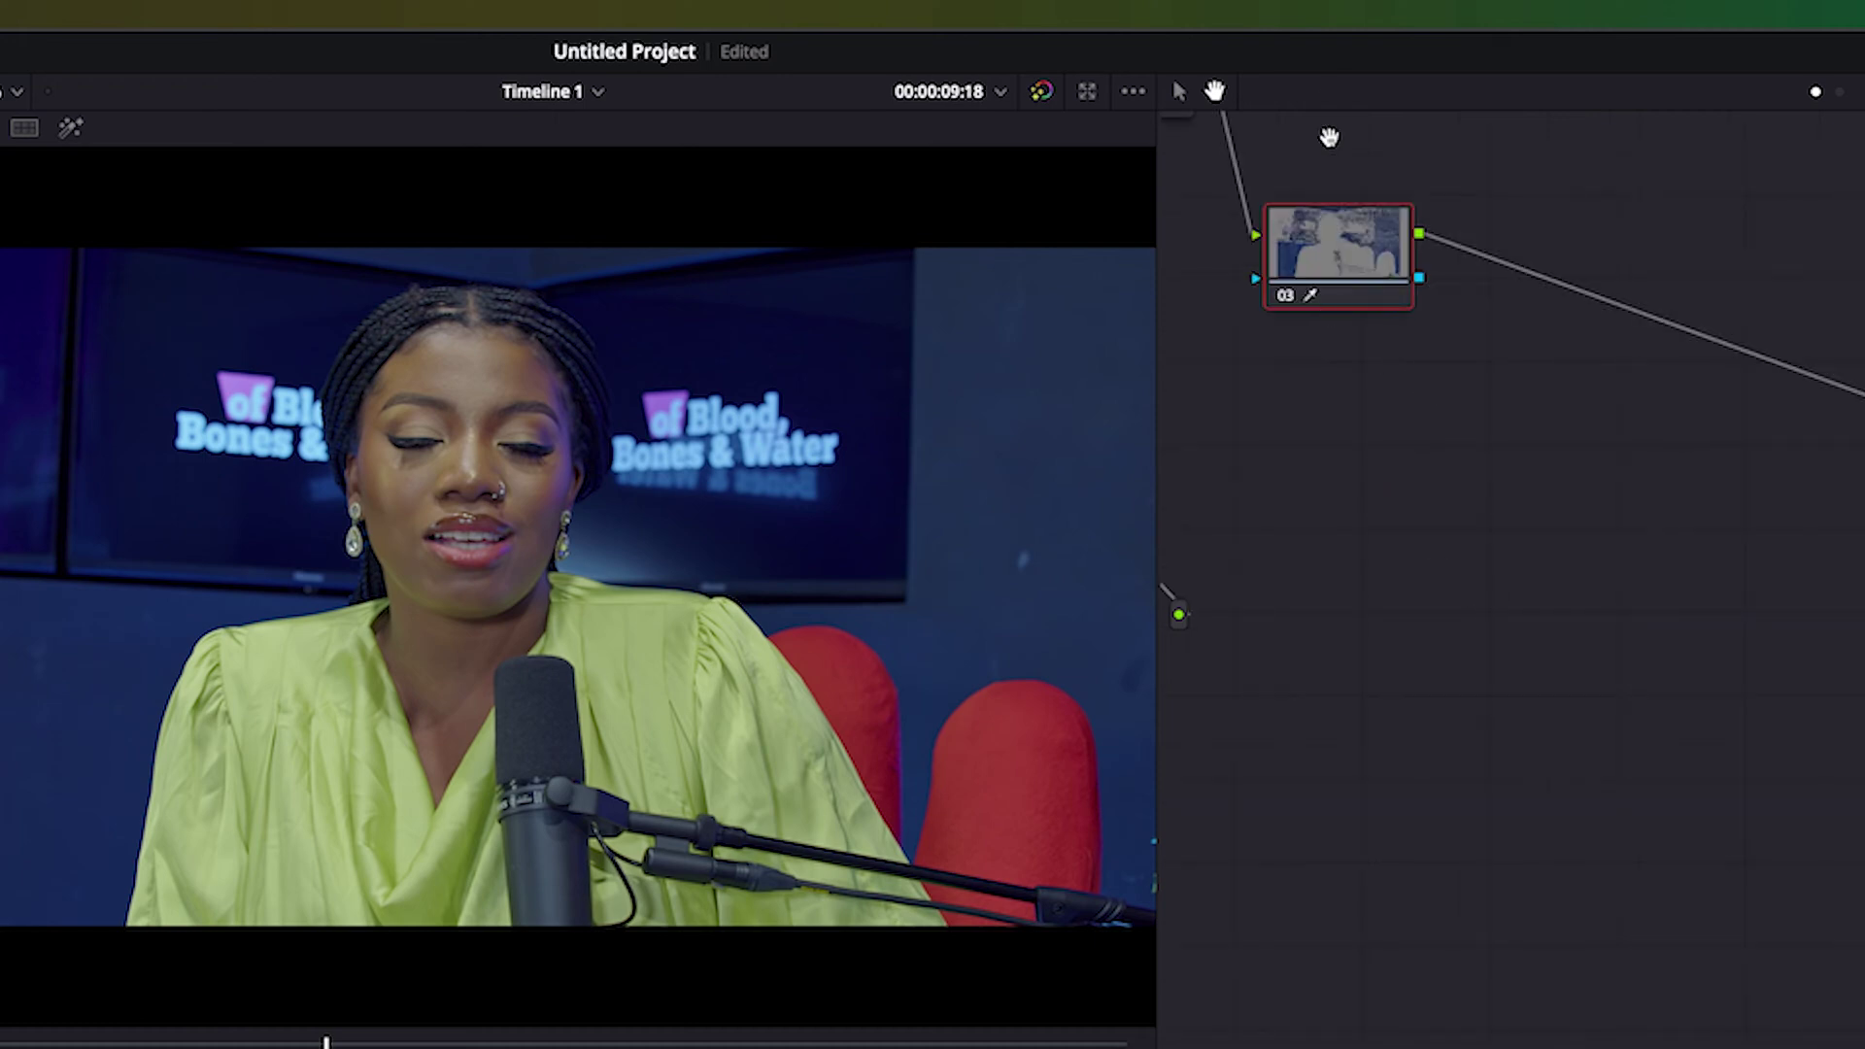
left_click_drag(1308, 378, 1282, 667)
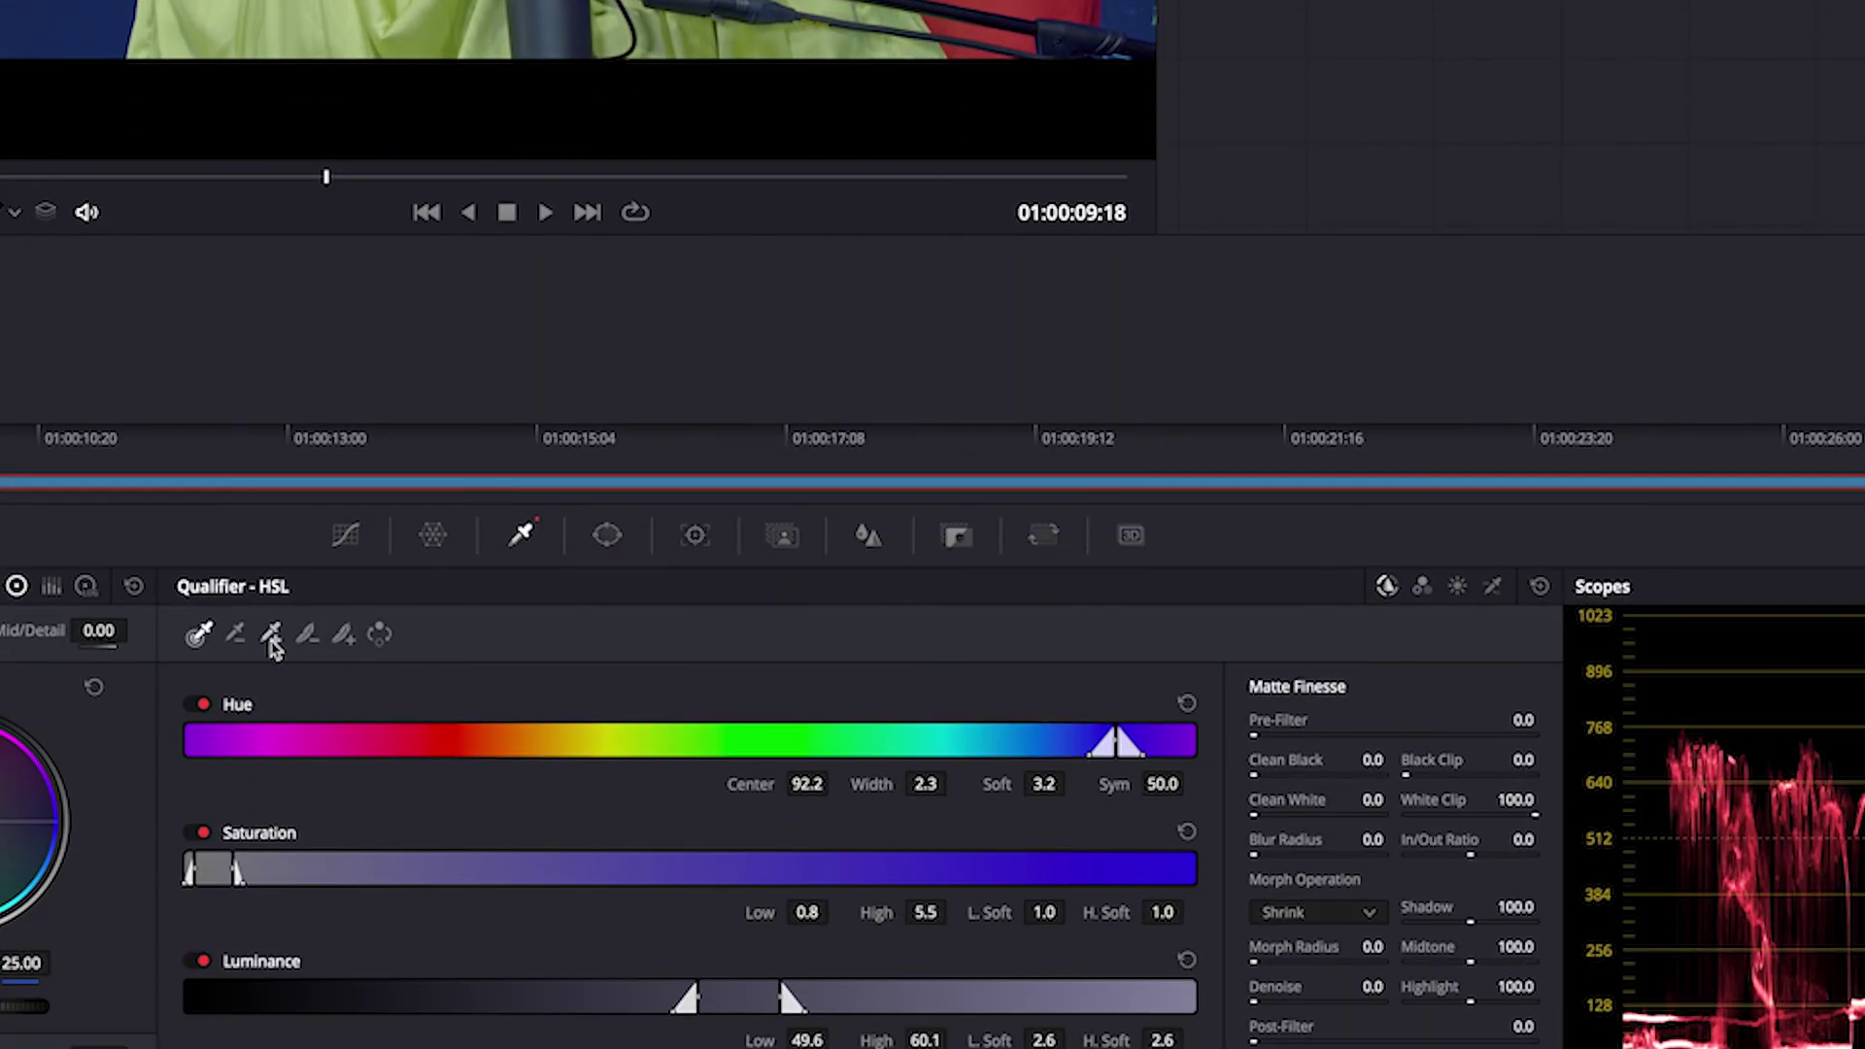
Extend node 03's qualifier with additional samples from the blue wall and far screen, and subtract a sample from the monitor behind the speaker
left_click(274, 636)
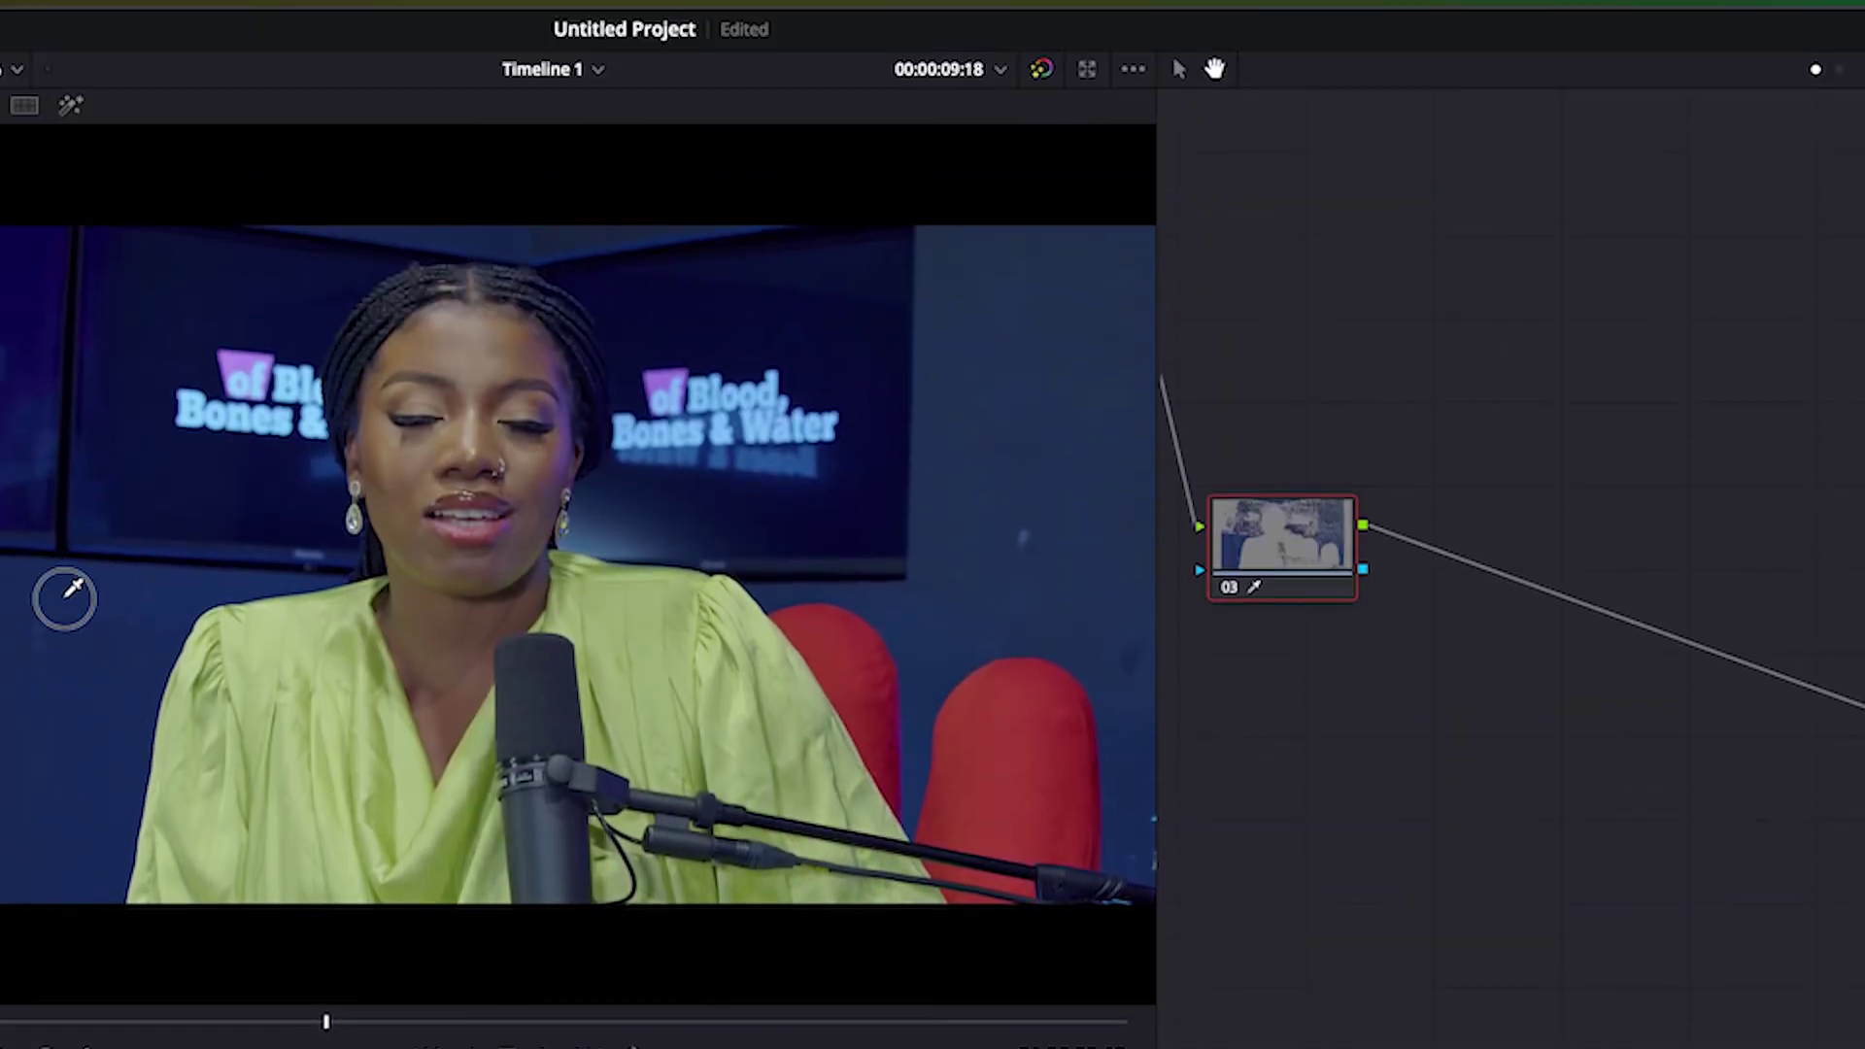
left_click(66, 597)
left_click(16, 609)
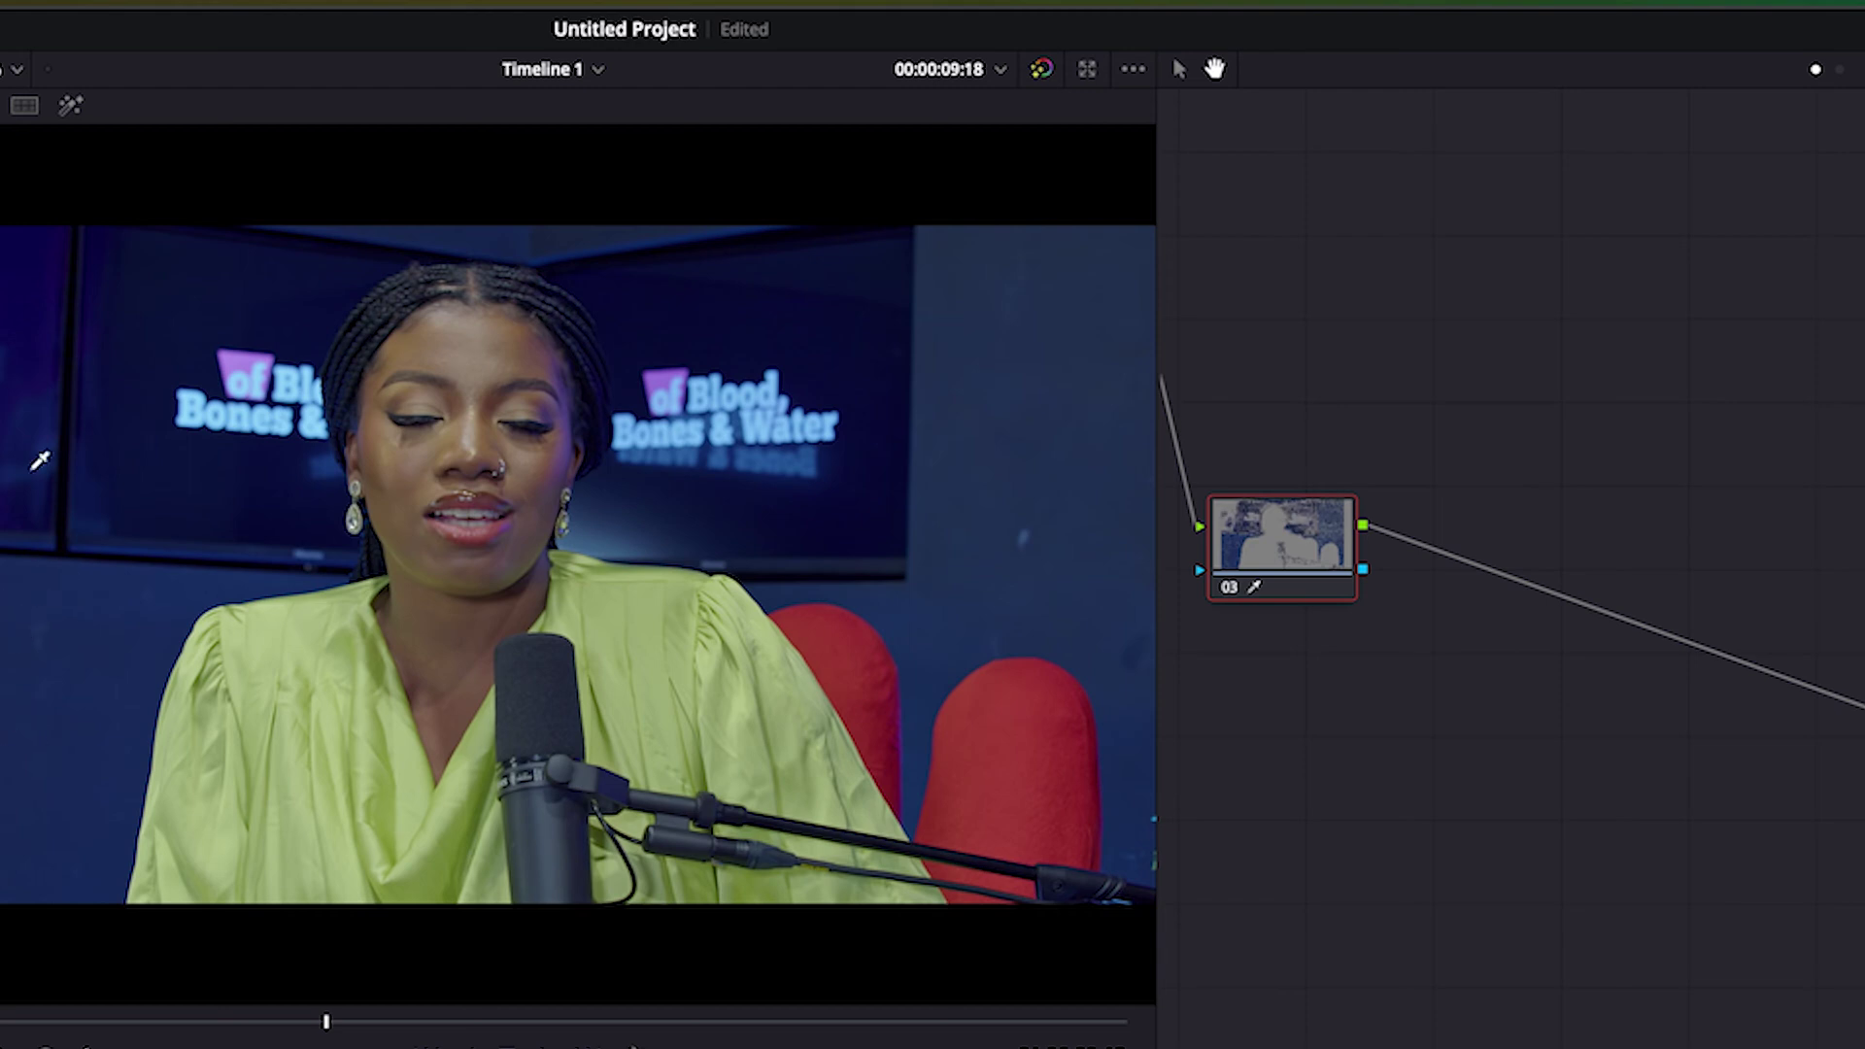
left_click(8, 405)
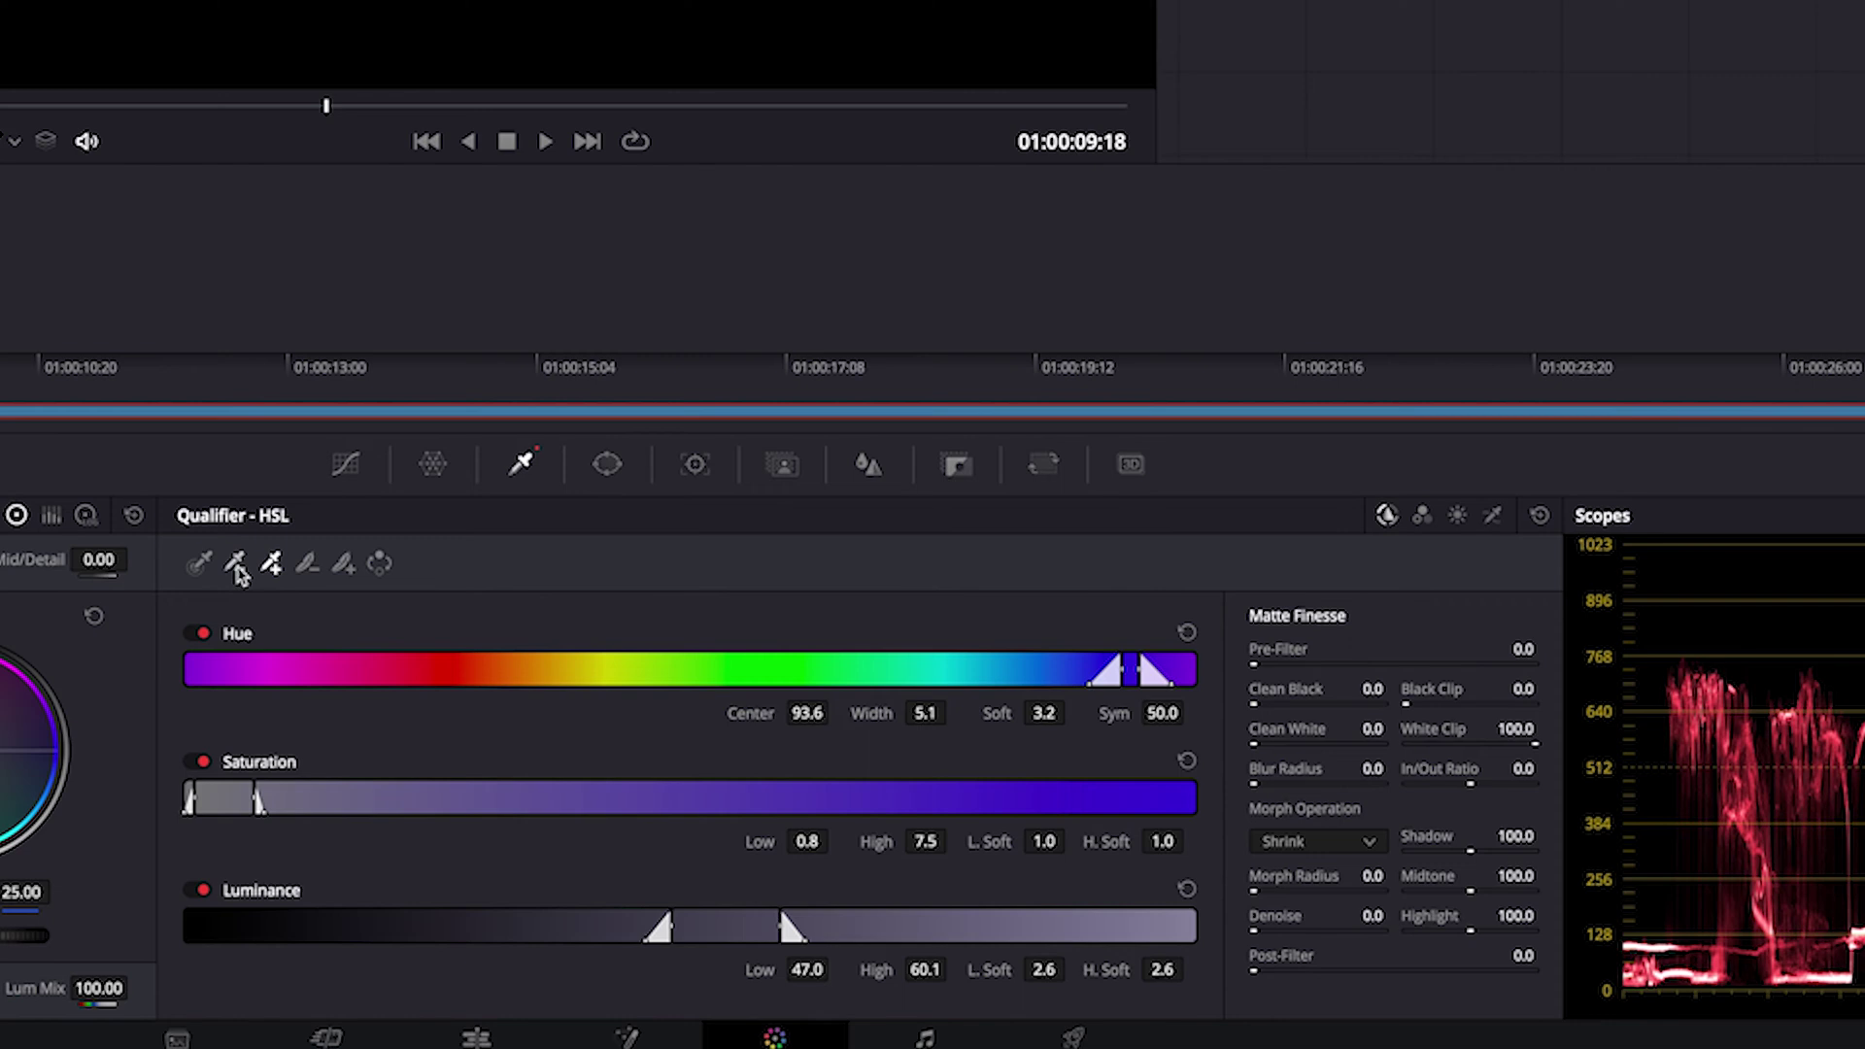
left_click(235, 563)
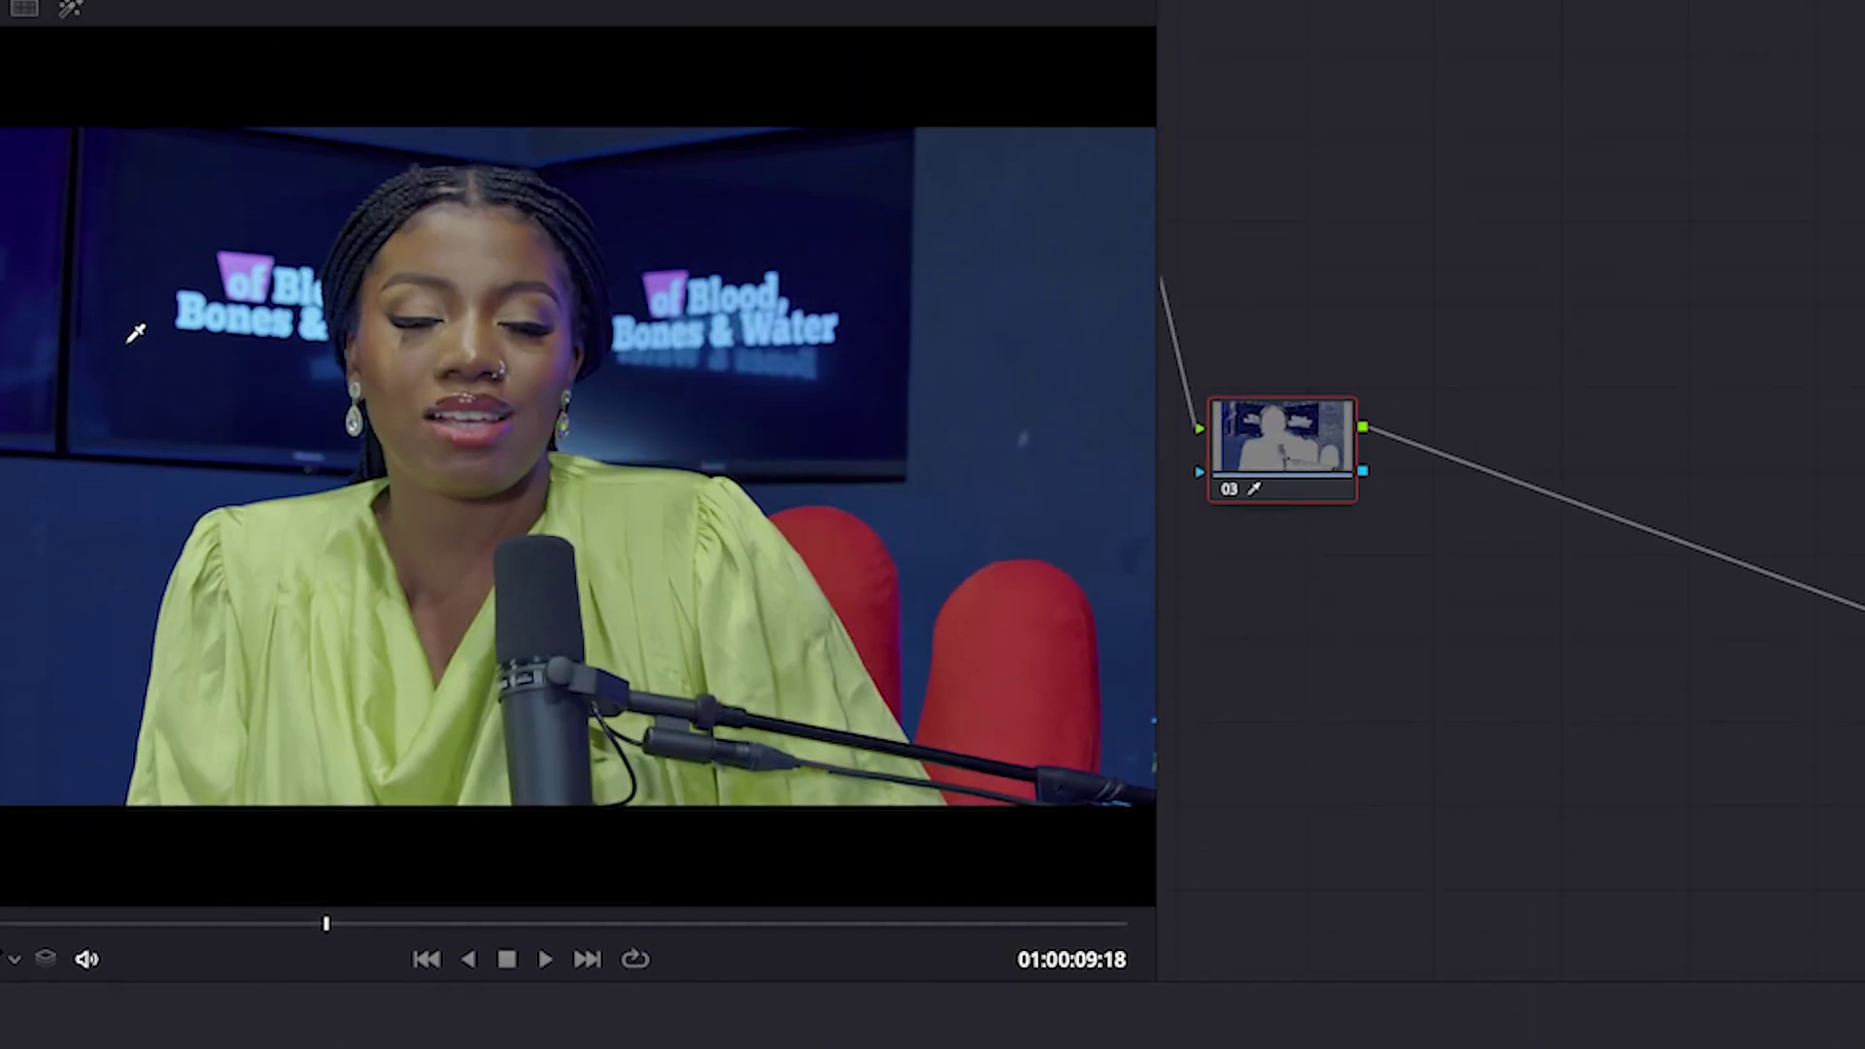
left_click(137, 324)
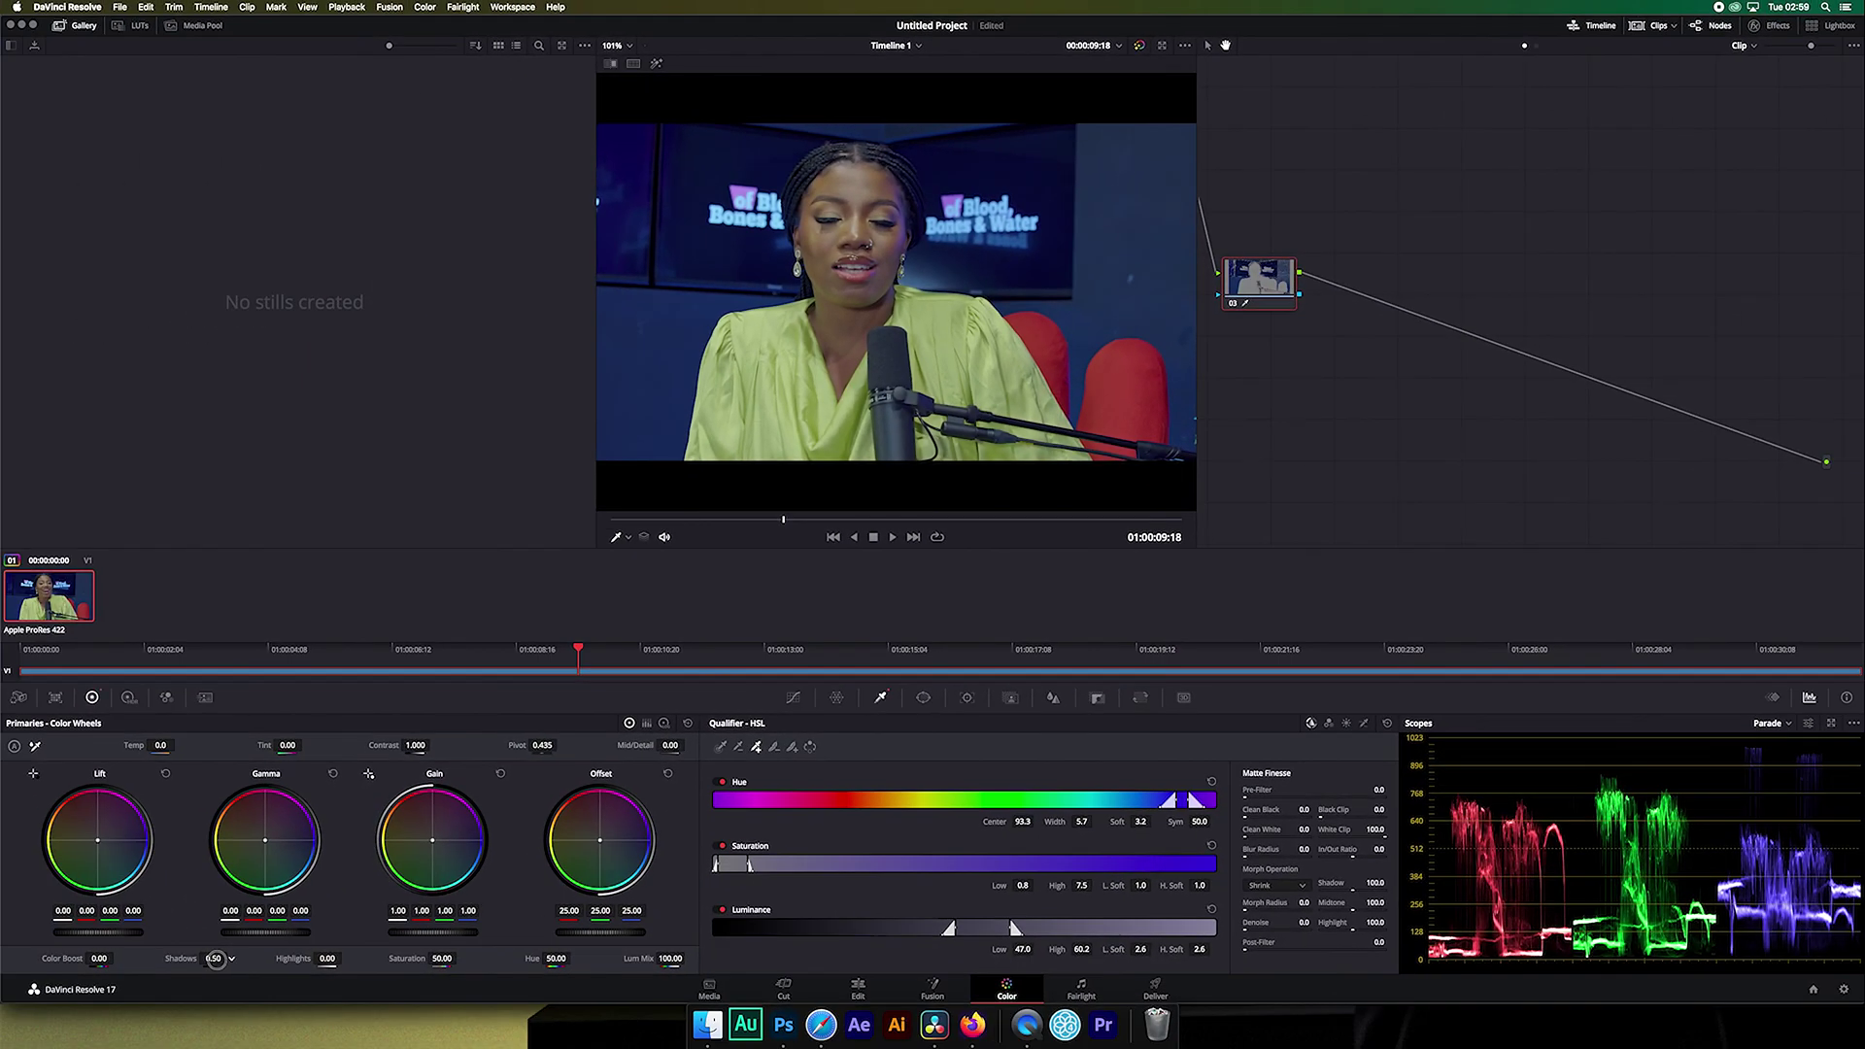
Darken the qualified blue background with shadows at -50 and highlights at -62.50, and soften its matte with a blur radius of 201.3
left_click_drag(215, 962, 170, 962)
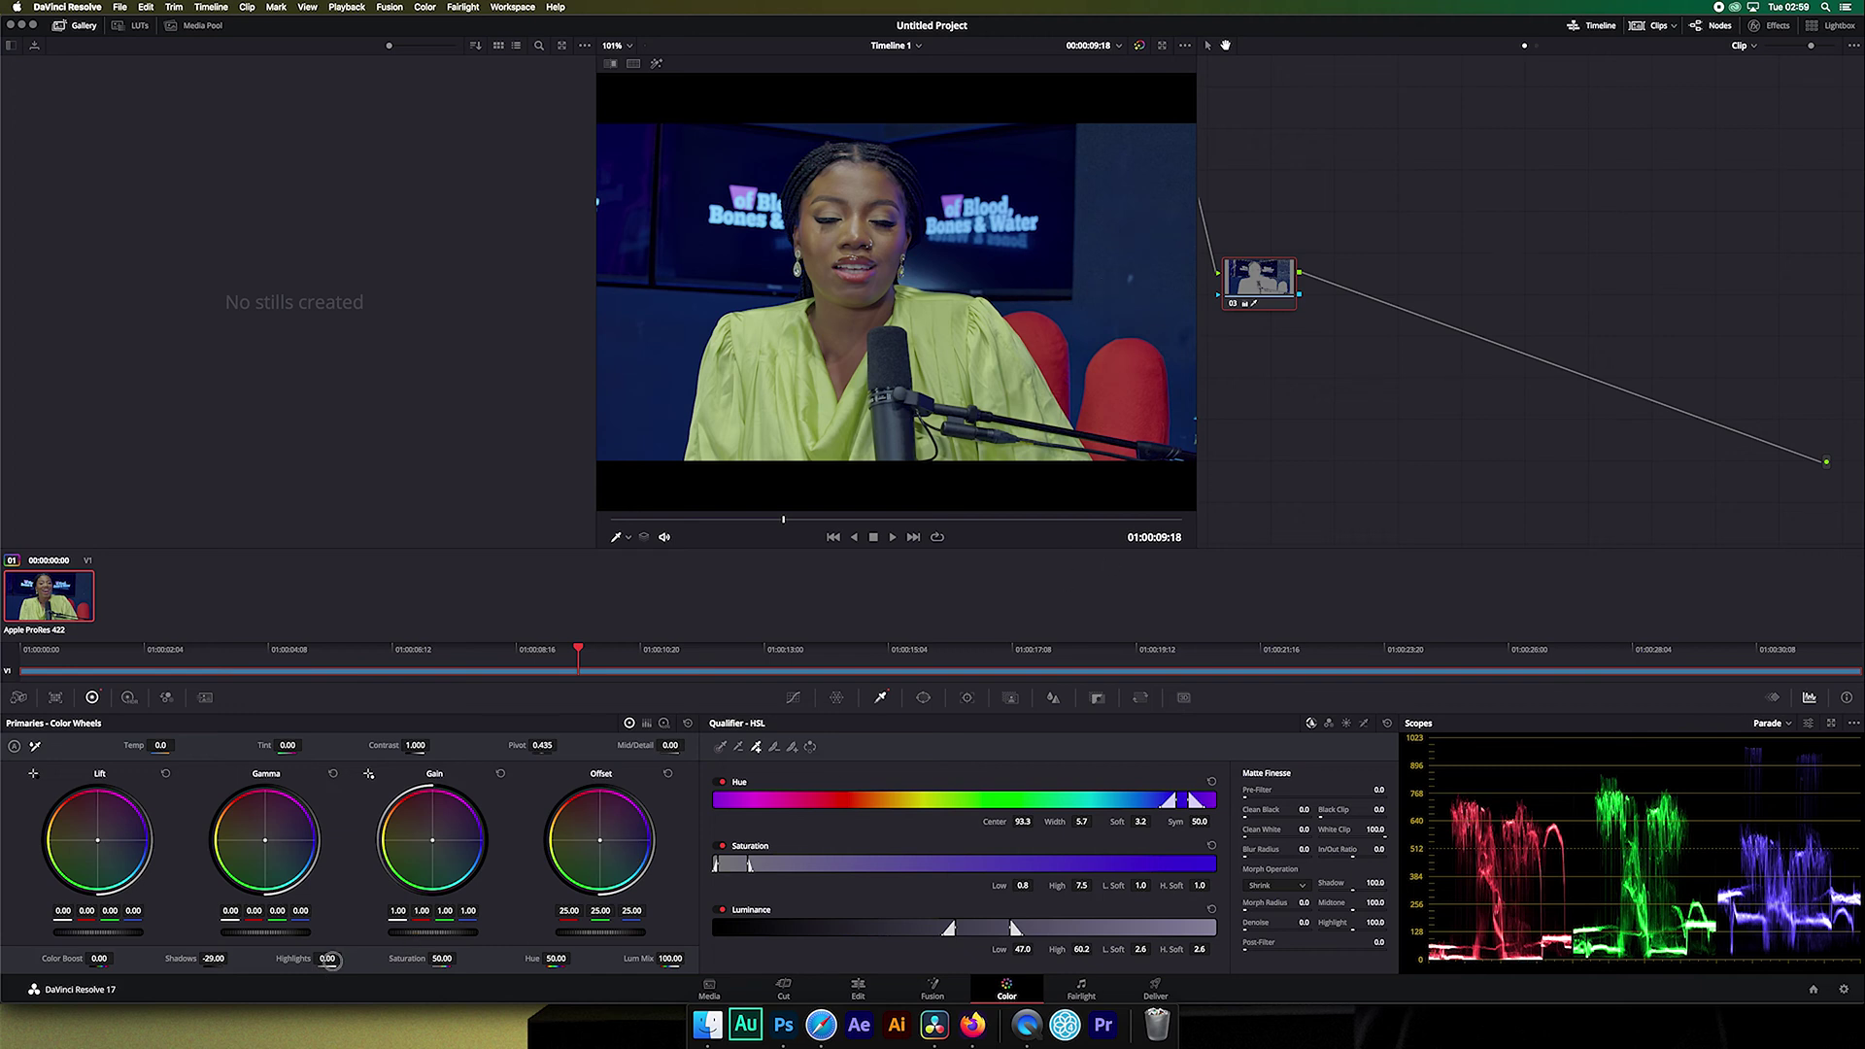
left_click_drag(294, 962, 197, 962)
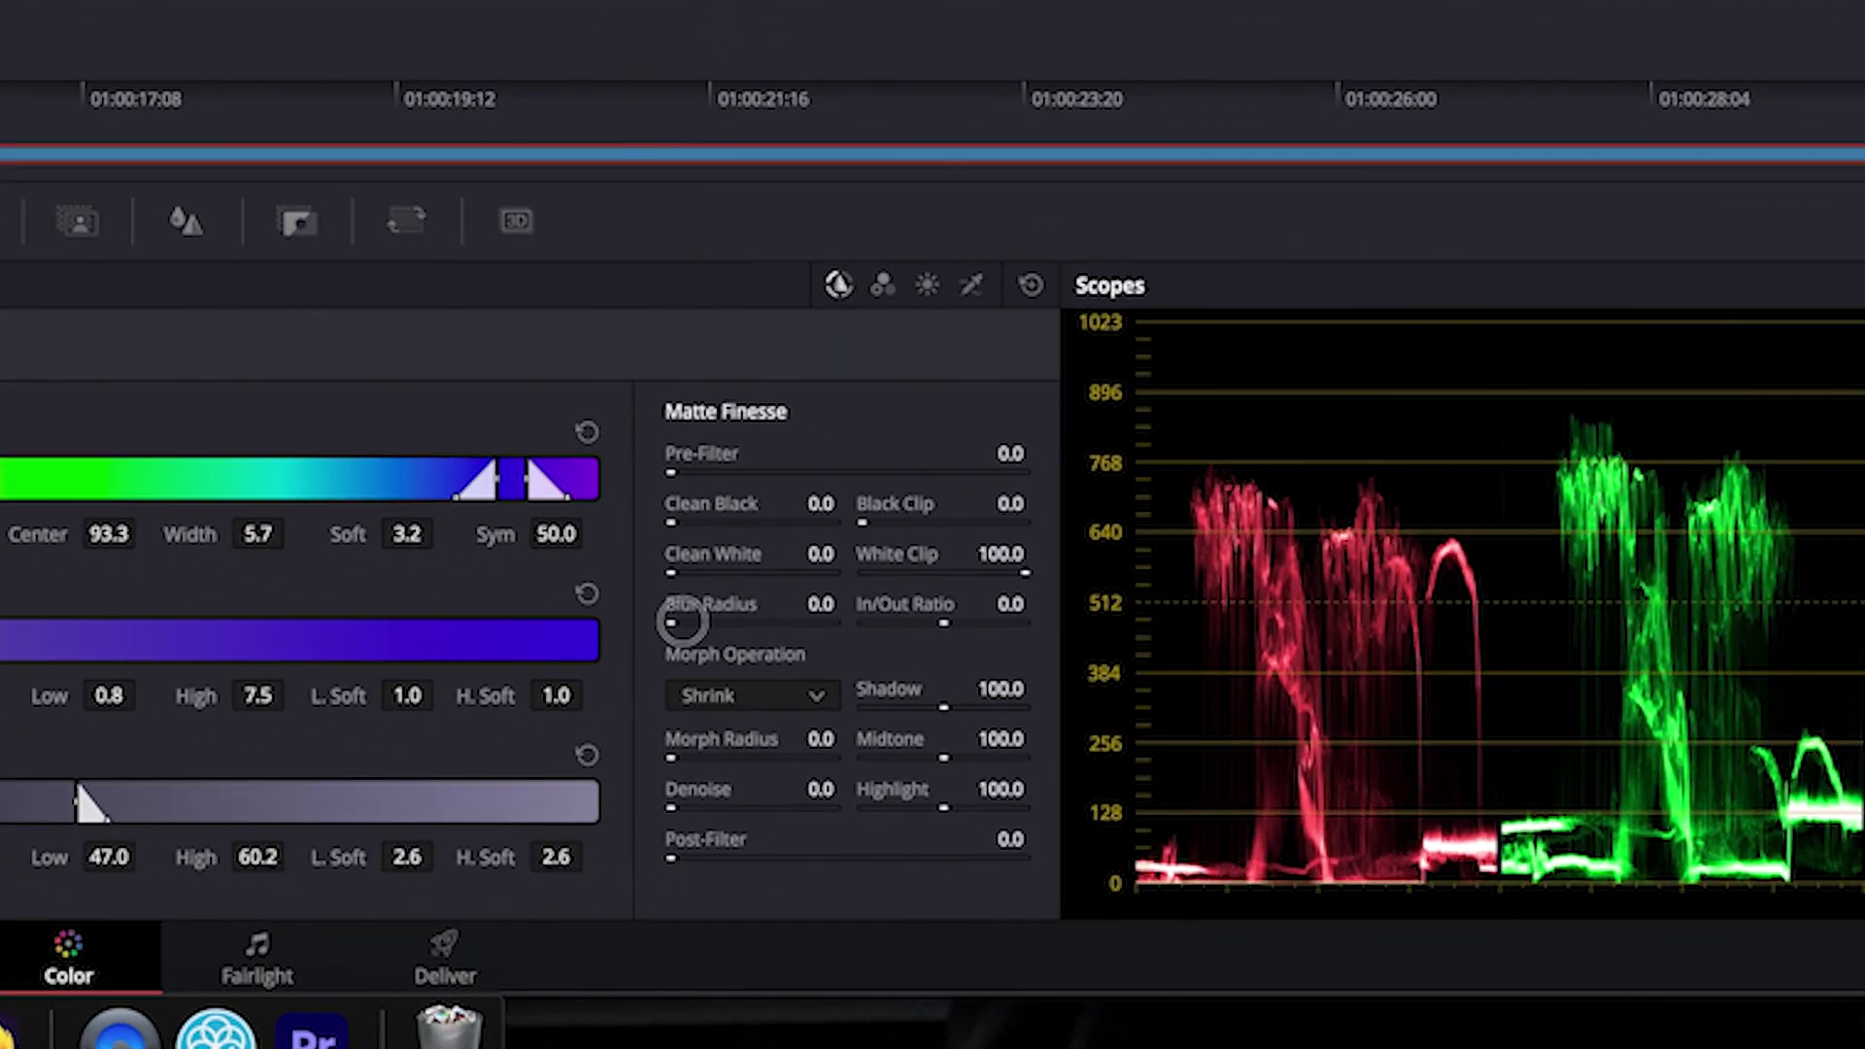
left_click_drag(867, 695, 1320, 611)
left_click_drag(1249, 515, 1522, 515)
left_click_drag(676, 623, 681, 623)
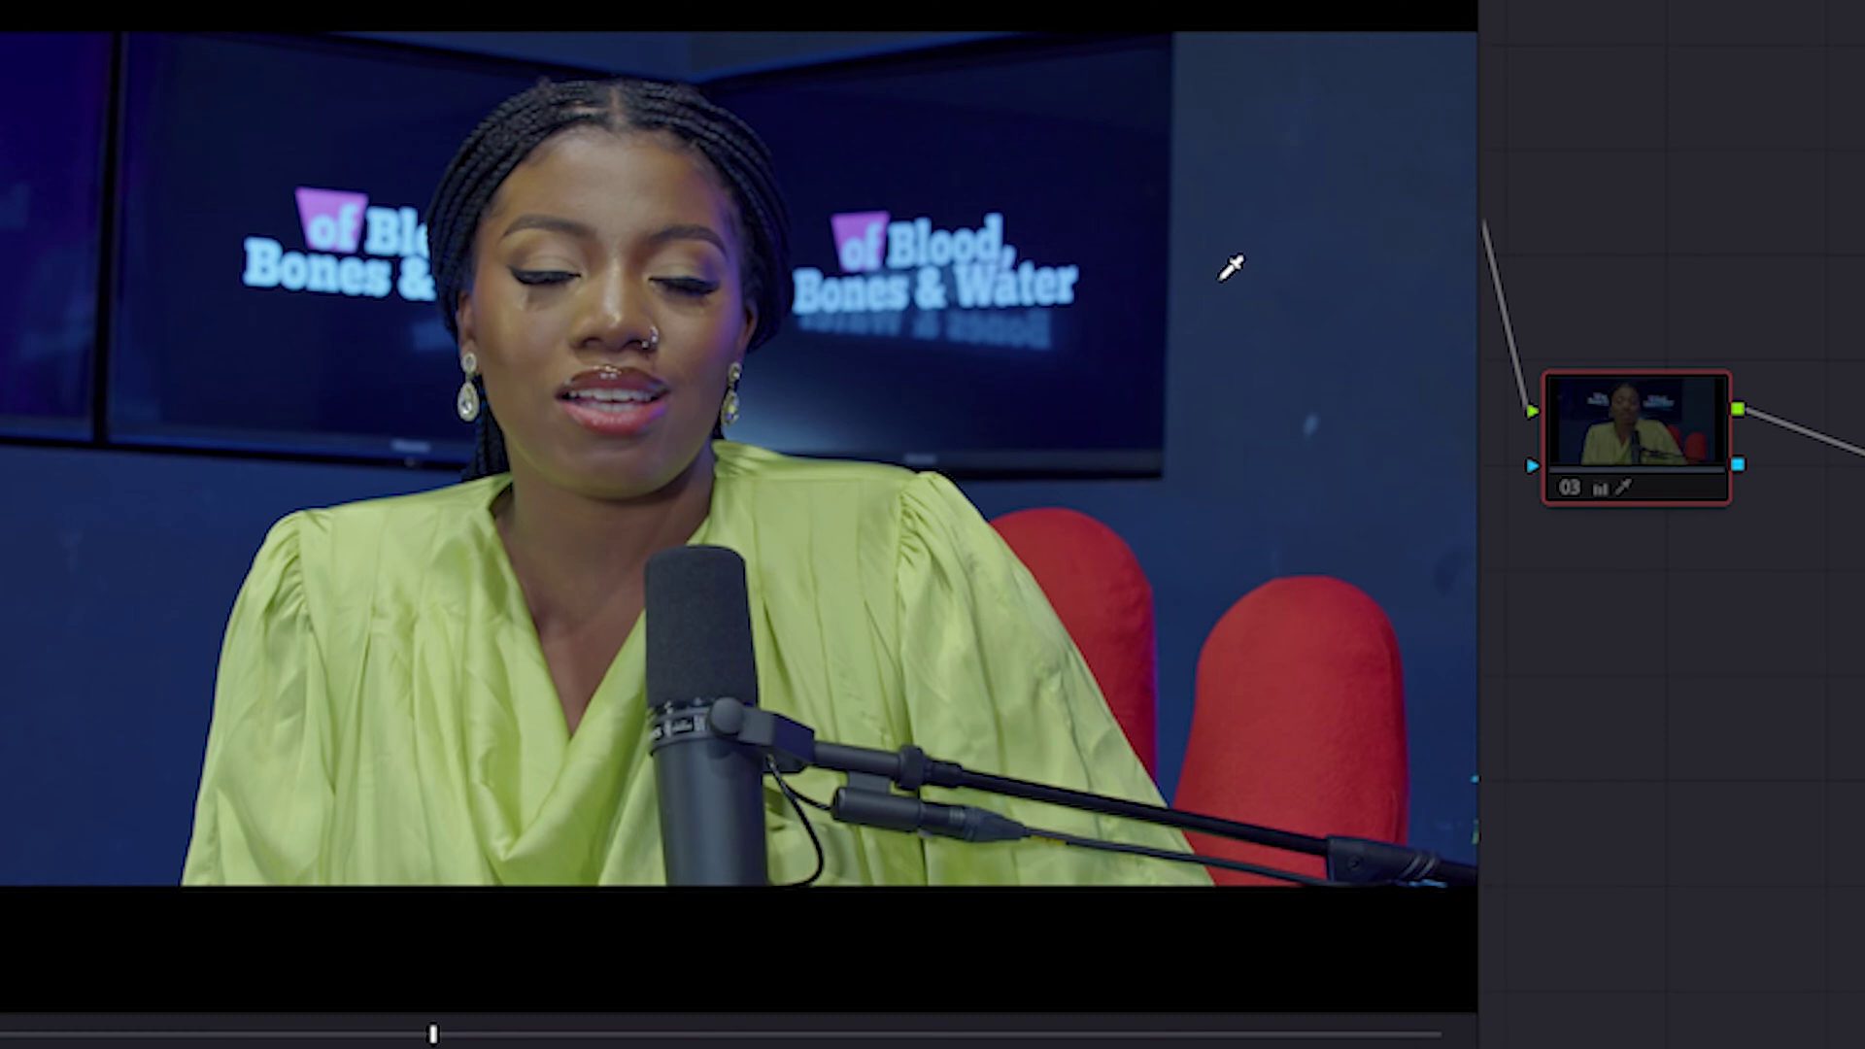
left_click(1231, 267)
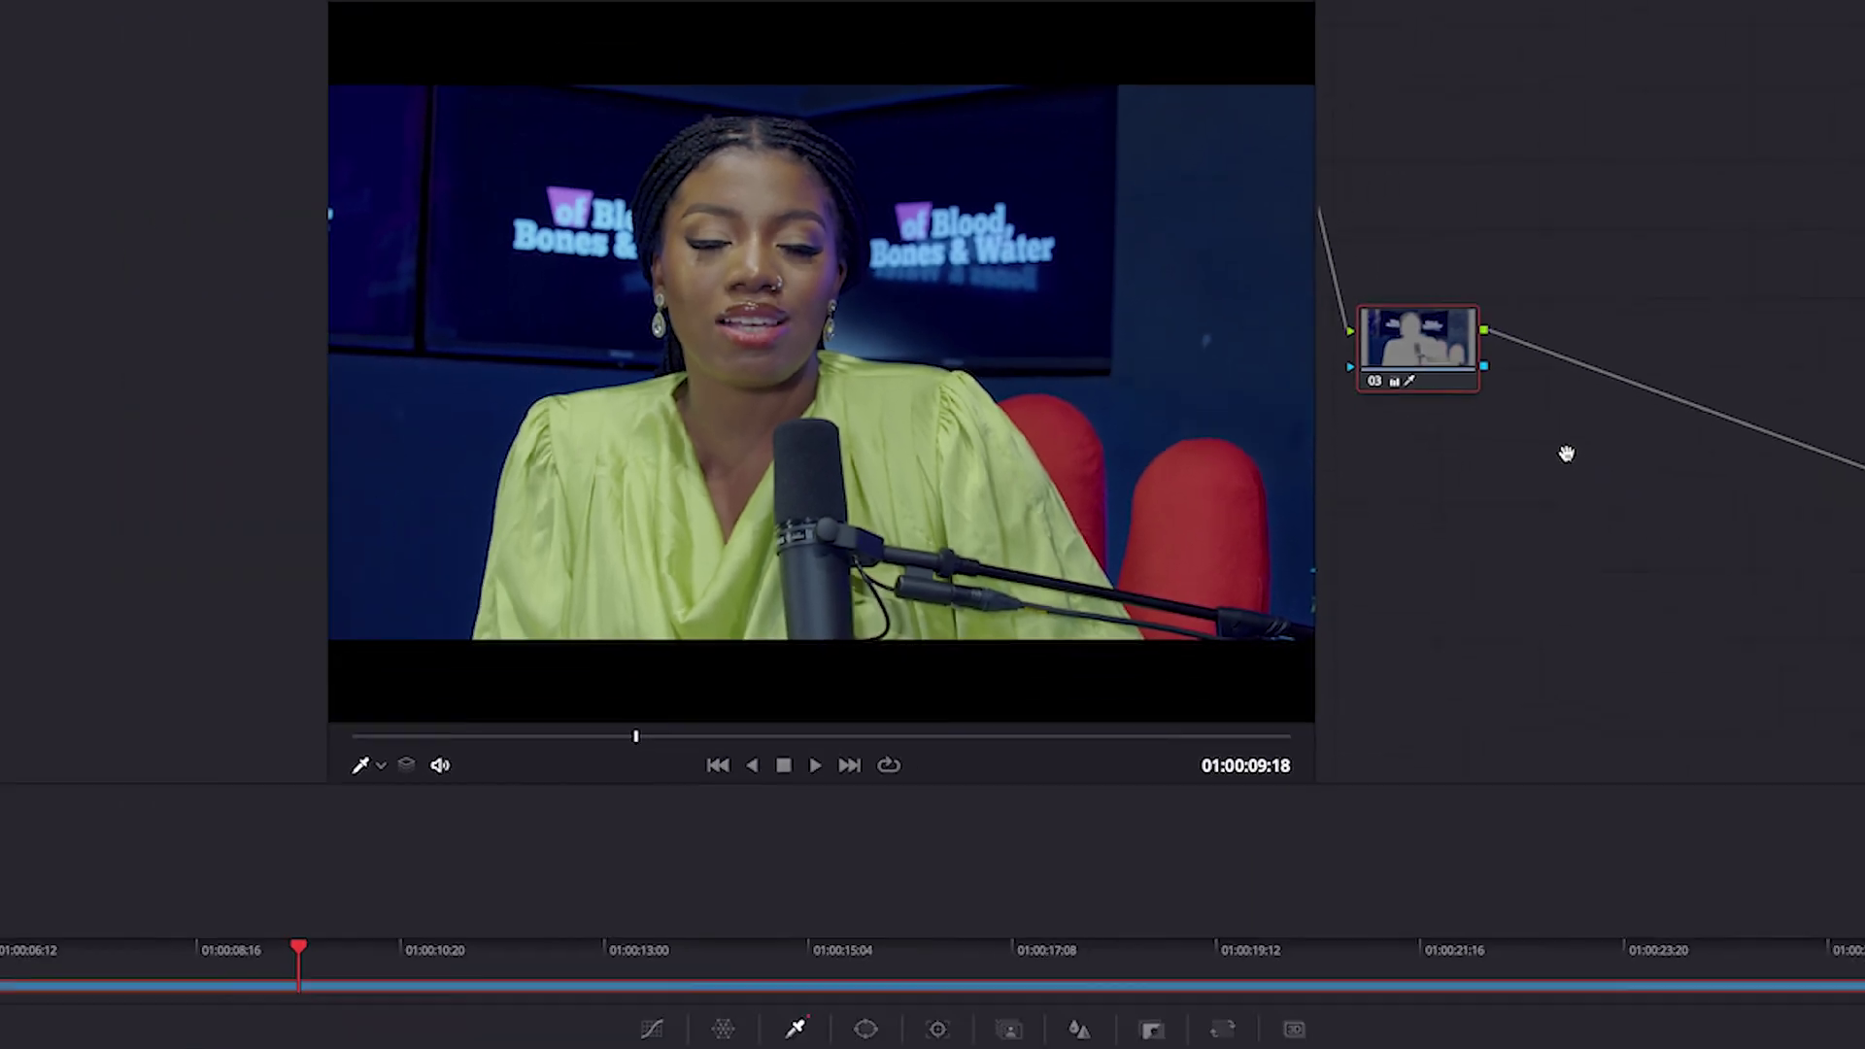
Add a corrector node and insert it into the connection between node 03 and the output
right_click(1857, 600)
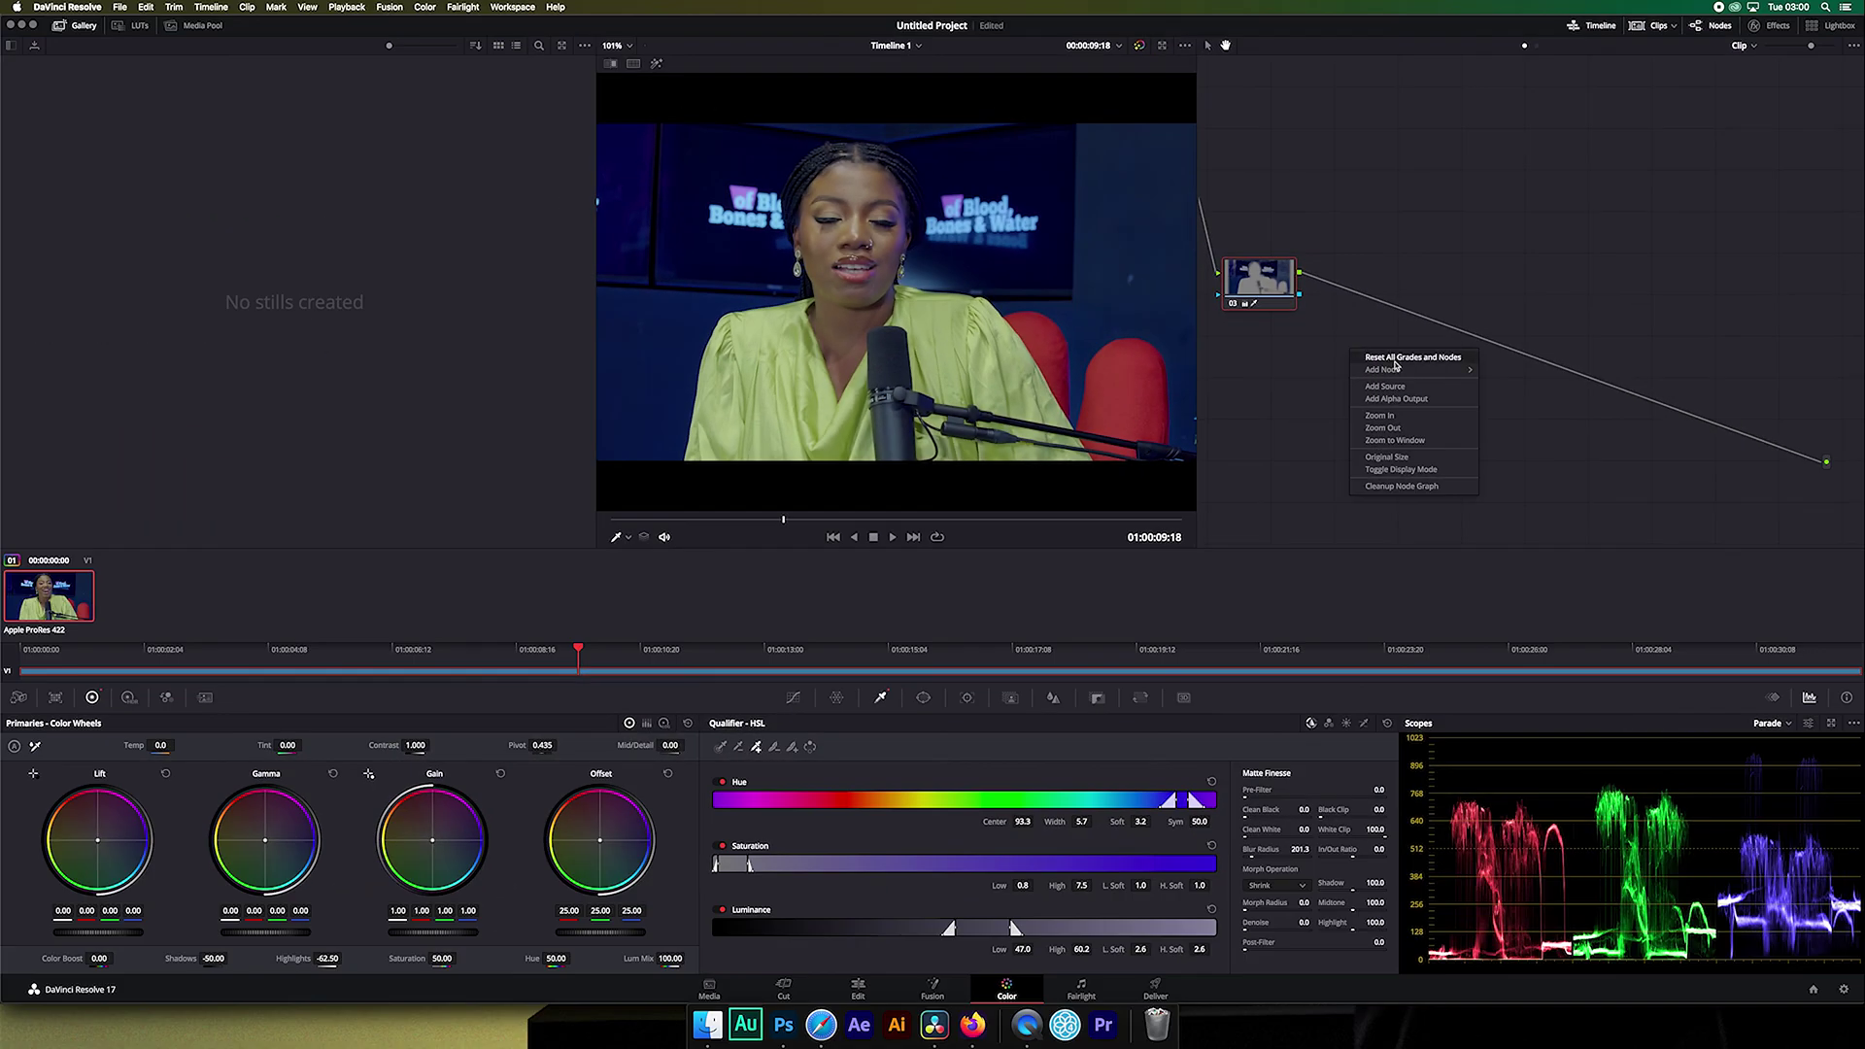
mouse_move(1350, 502)
left_click(1534, 506)
left_click_drag(1247, 465, 1302, 420)
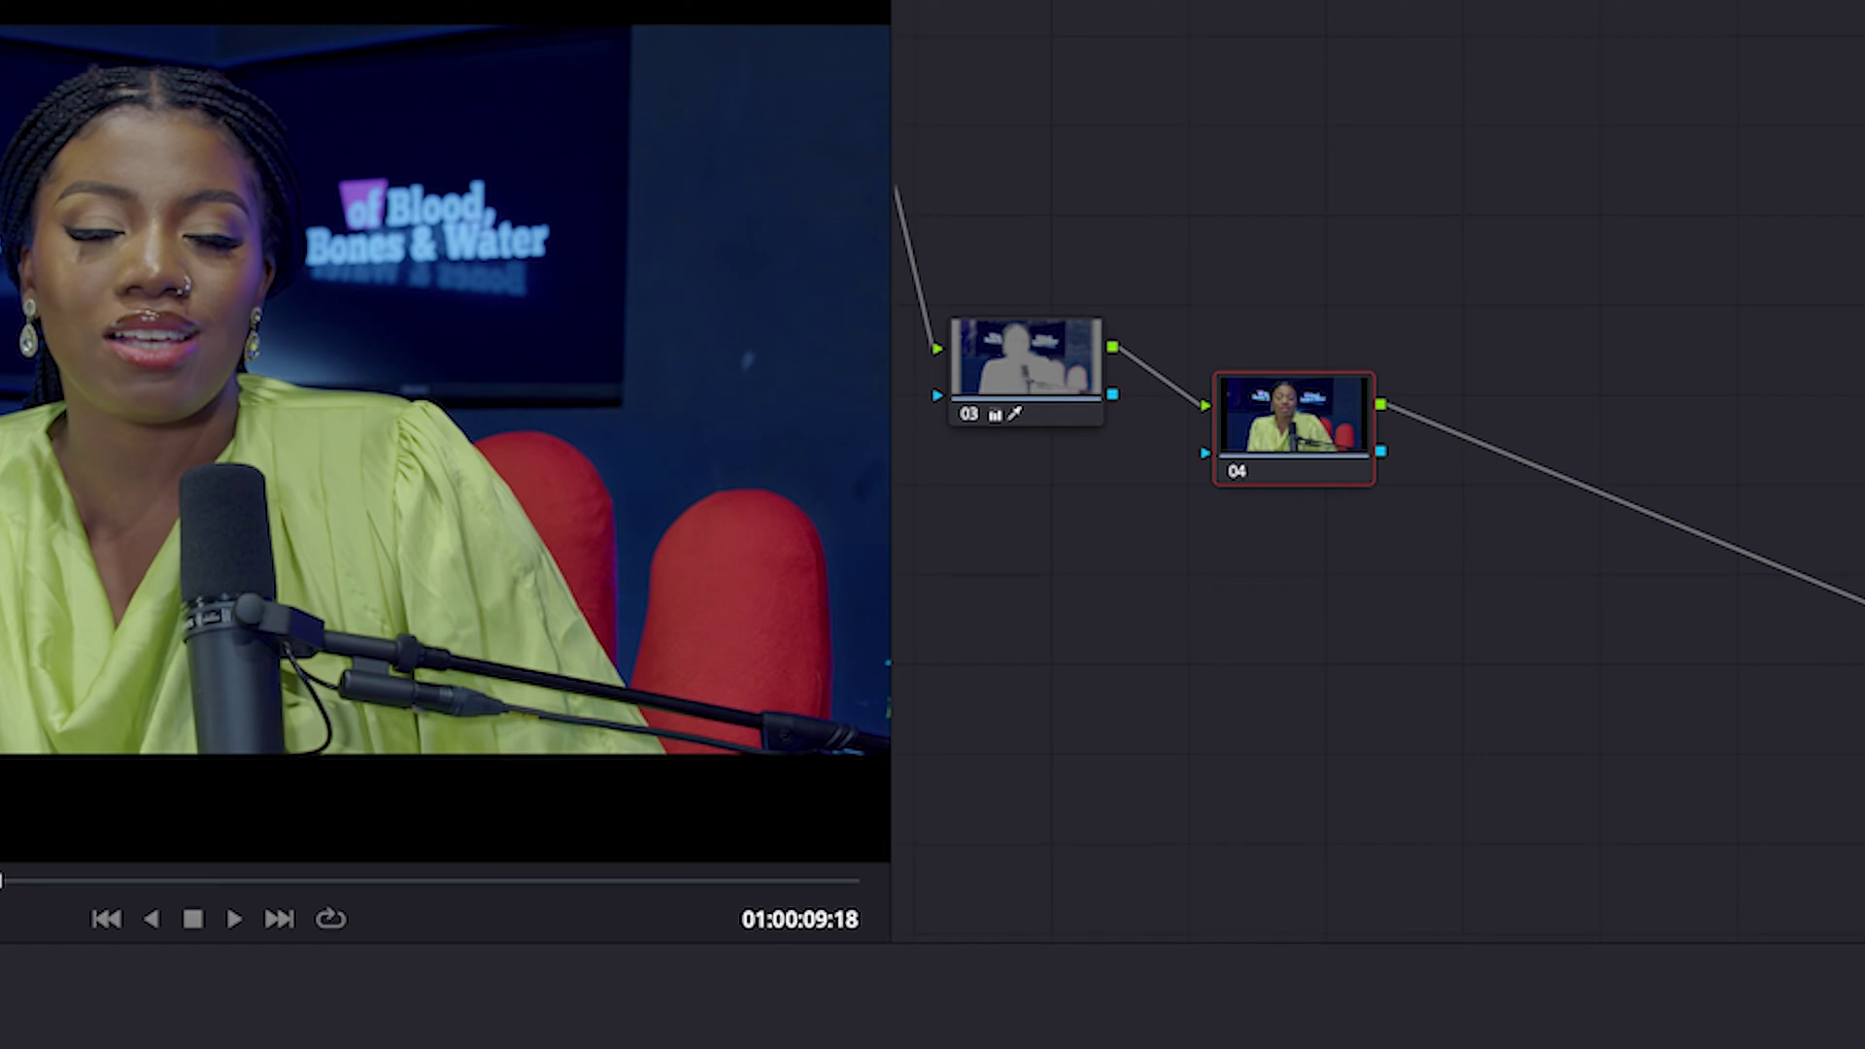
Warm the background selection in node 03 with a temperature of about 1730 and fine-tune its blue and green gamma
left_click(1022, 370)
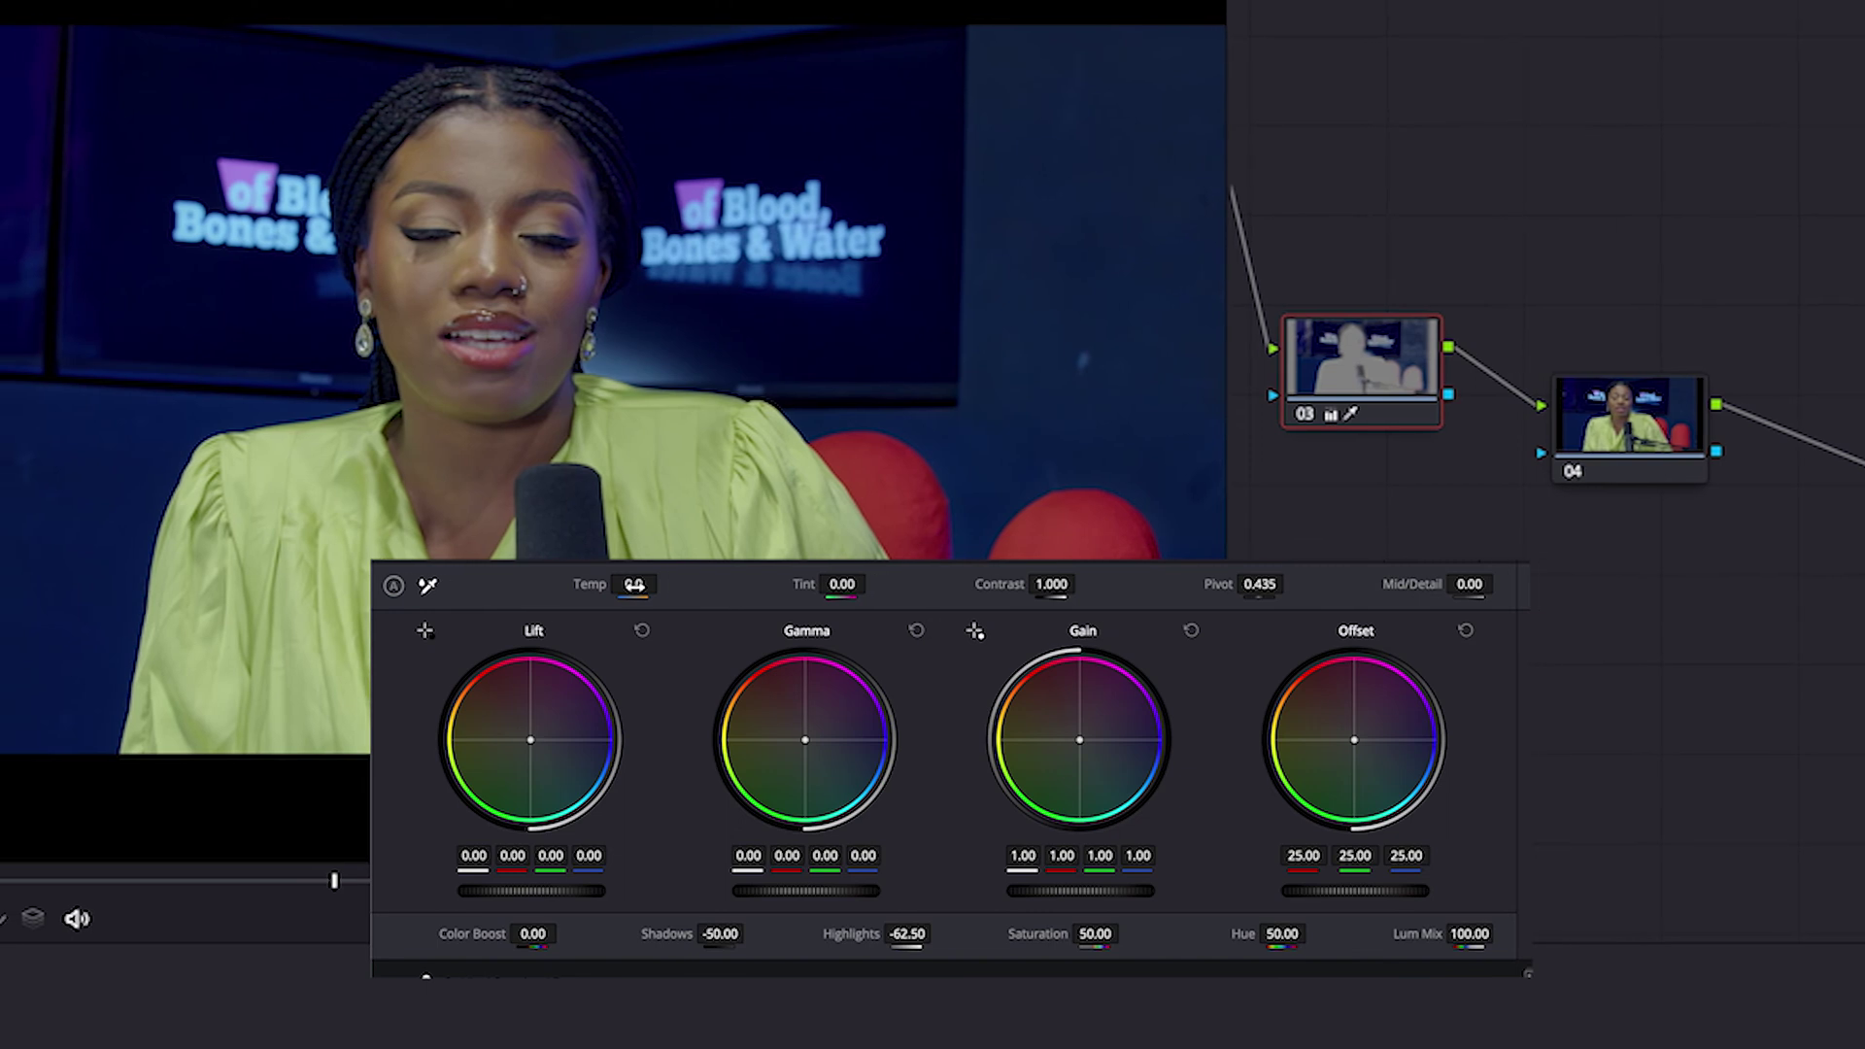
left_click_drag(636, 584, 813, 559)
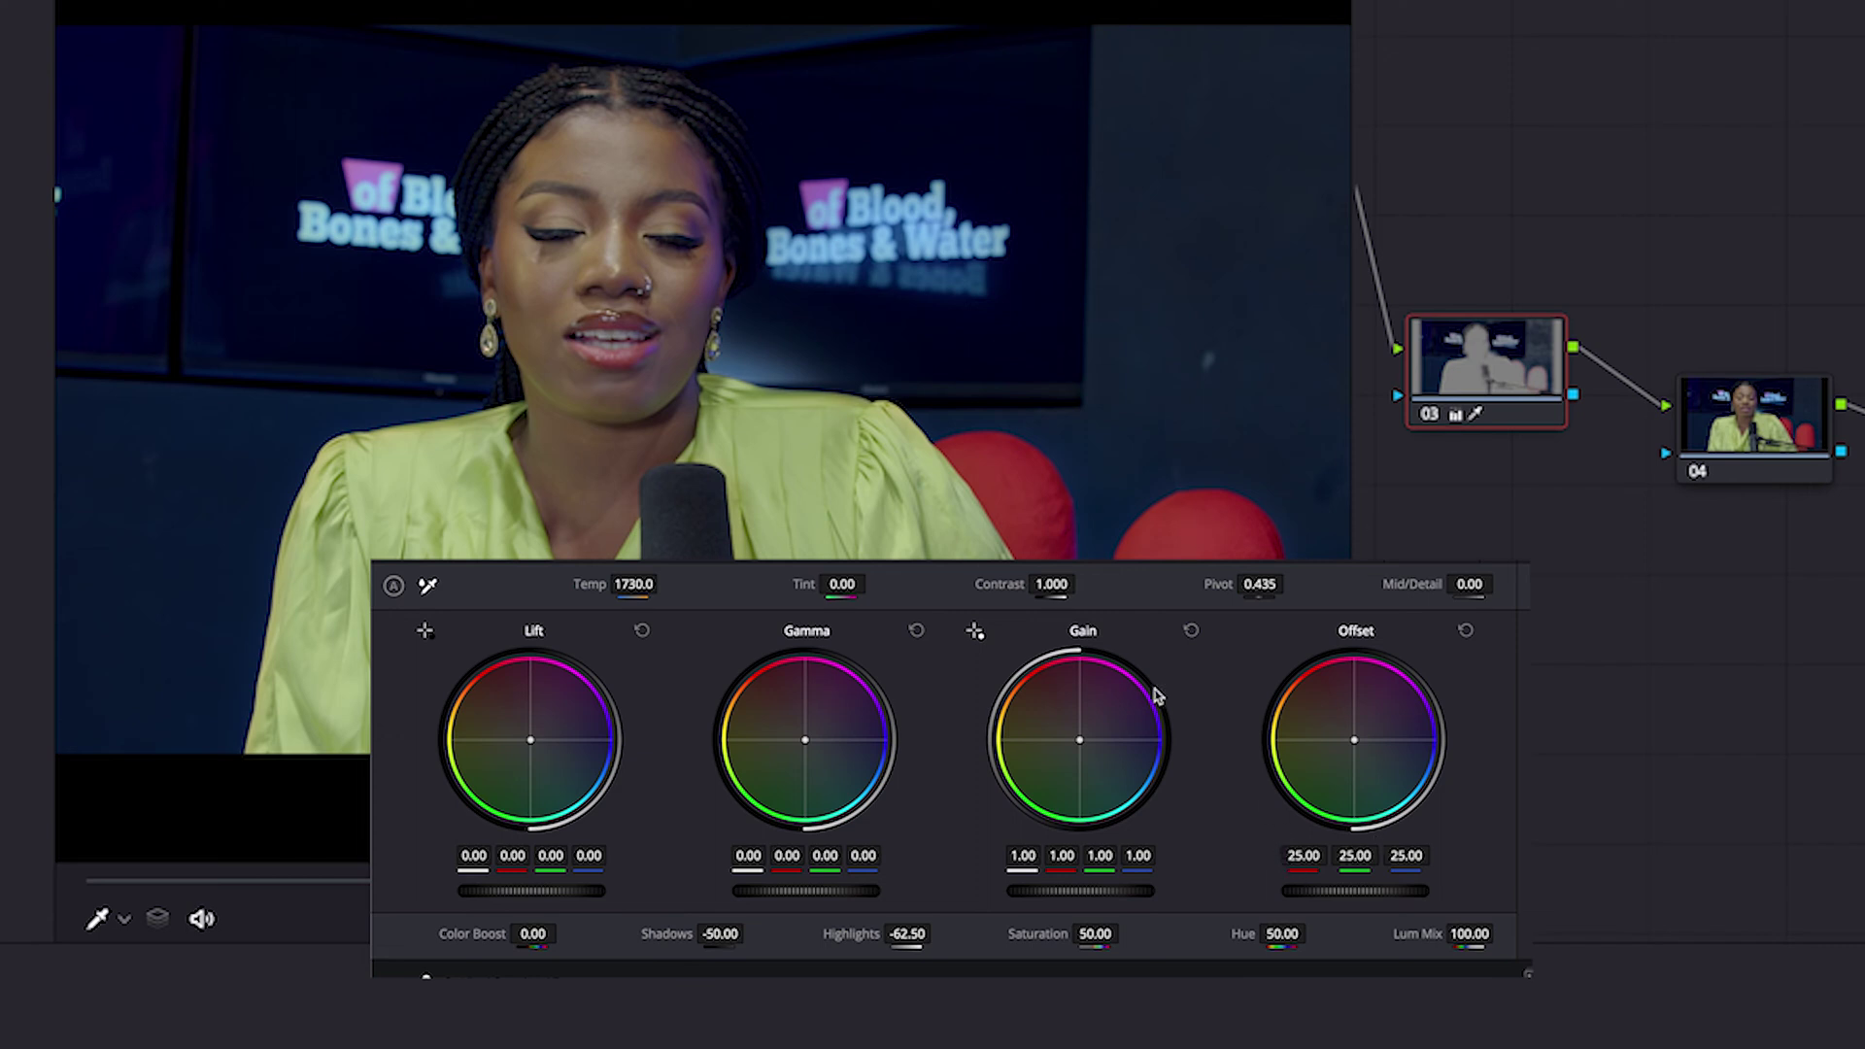
mouse_move(627, 583)
left_mouse_down()
mouse_move(583, 585)
mouse_move(631, 583)
left_mouse_up()
left_click_drag(865, 854, 850, 853)
left_click_drag(824, 855, 862, 855)
Qualify the lime green blouse on node 04 by sampling several areas of the fabric
left_click(1724, 406)
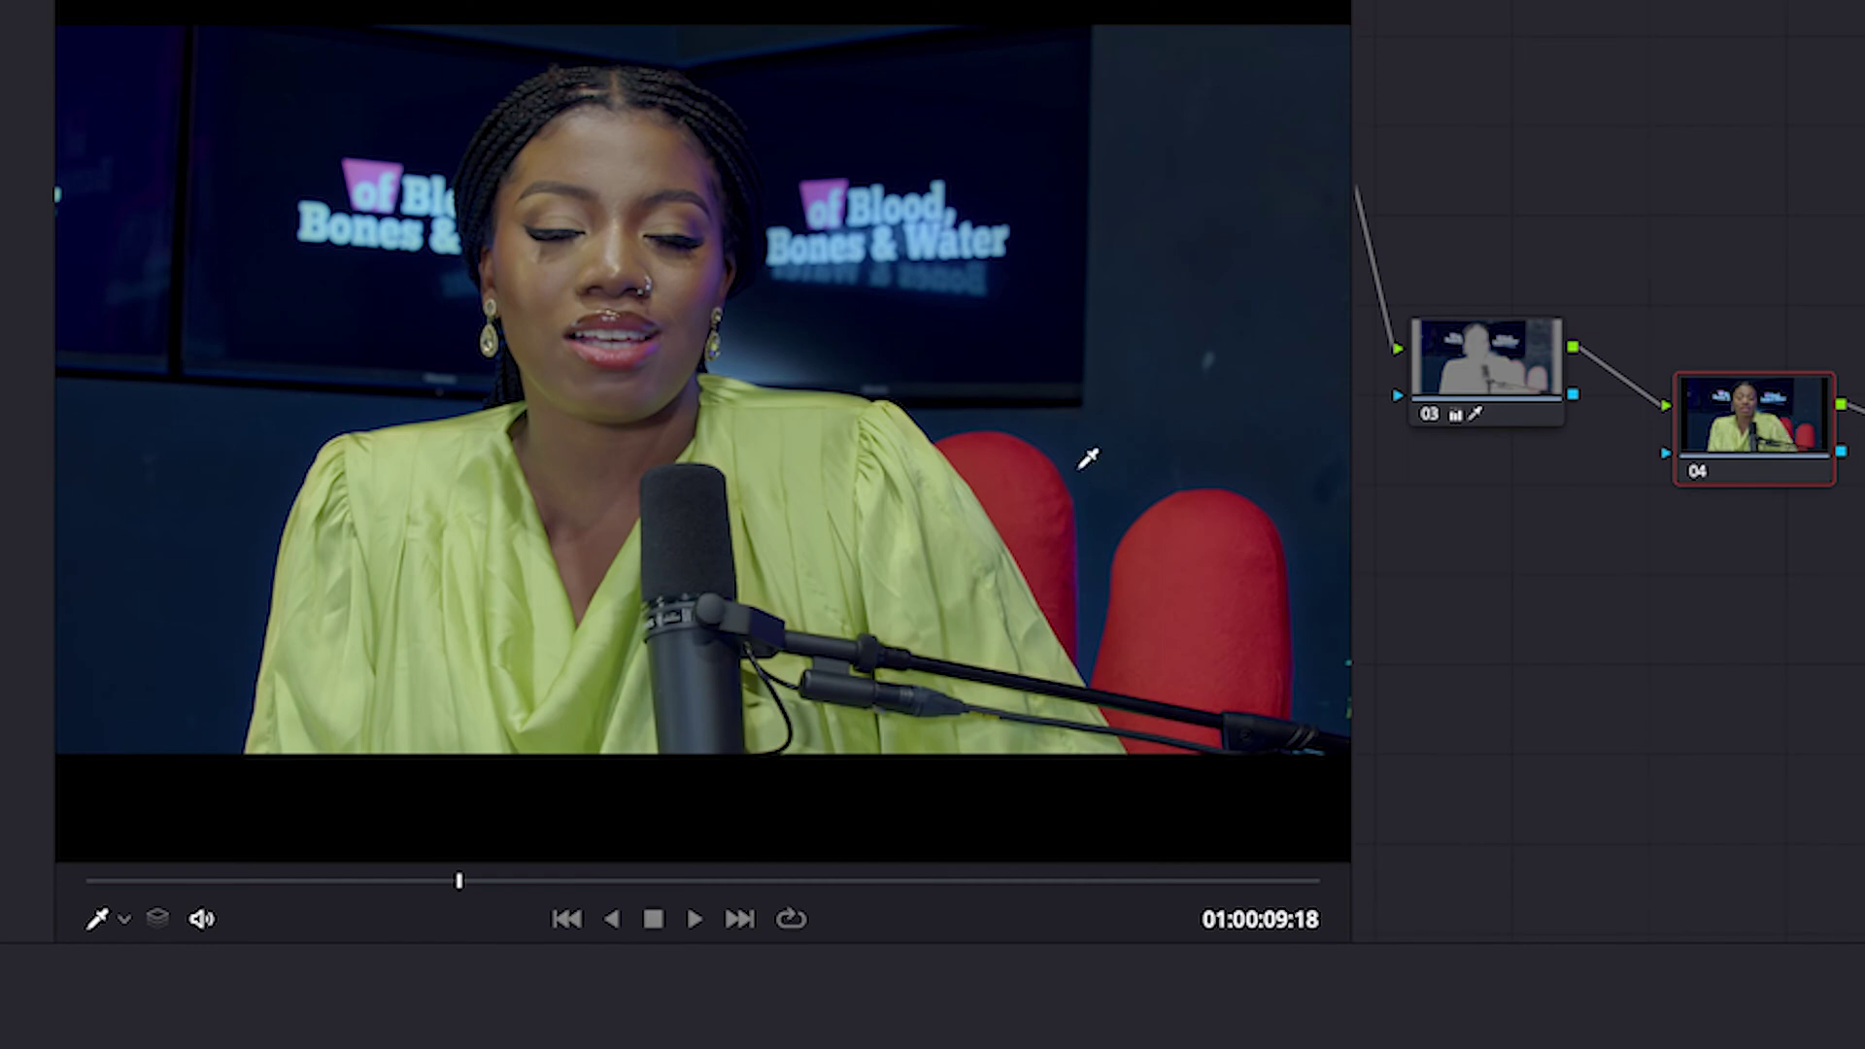
left_click(442, 449)
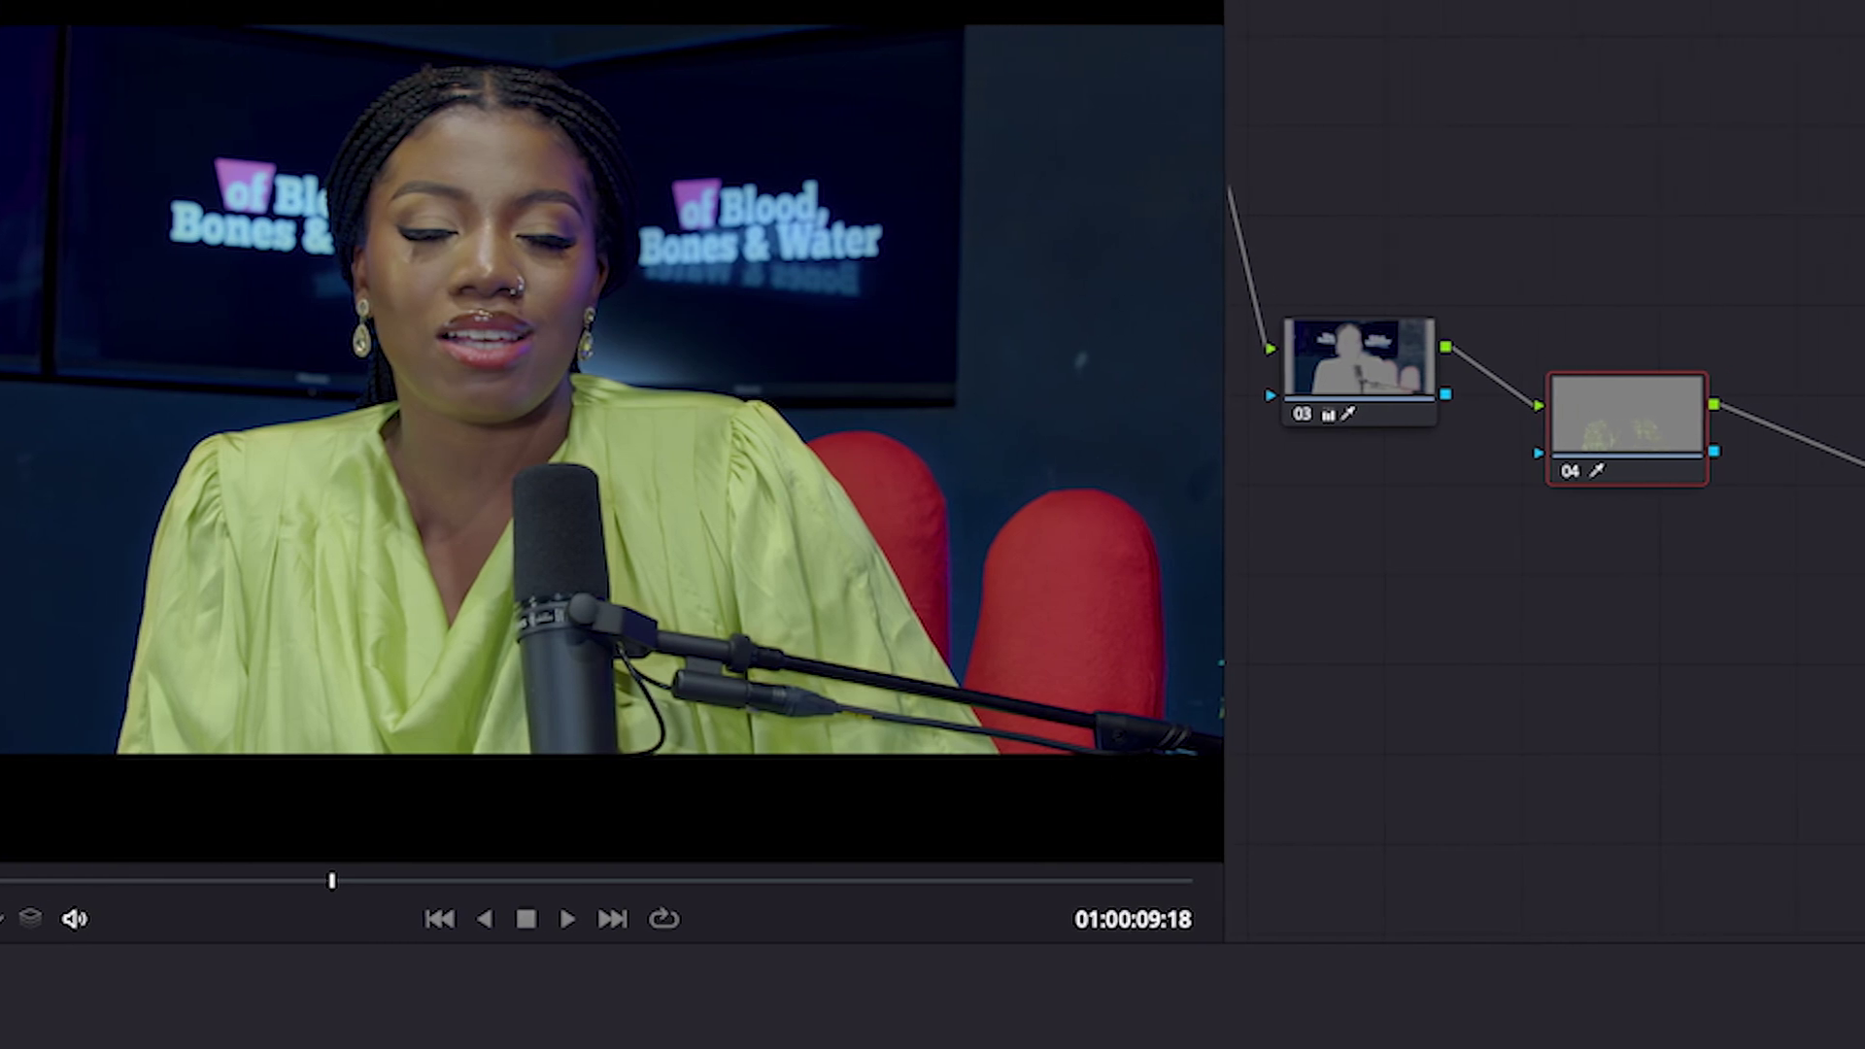
left_click(312, 579)
left_click(259, 476)
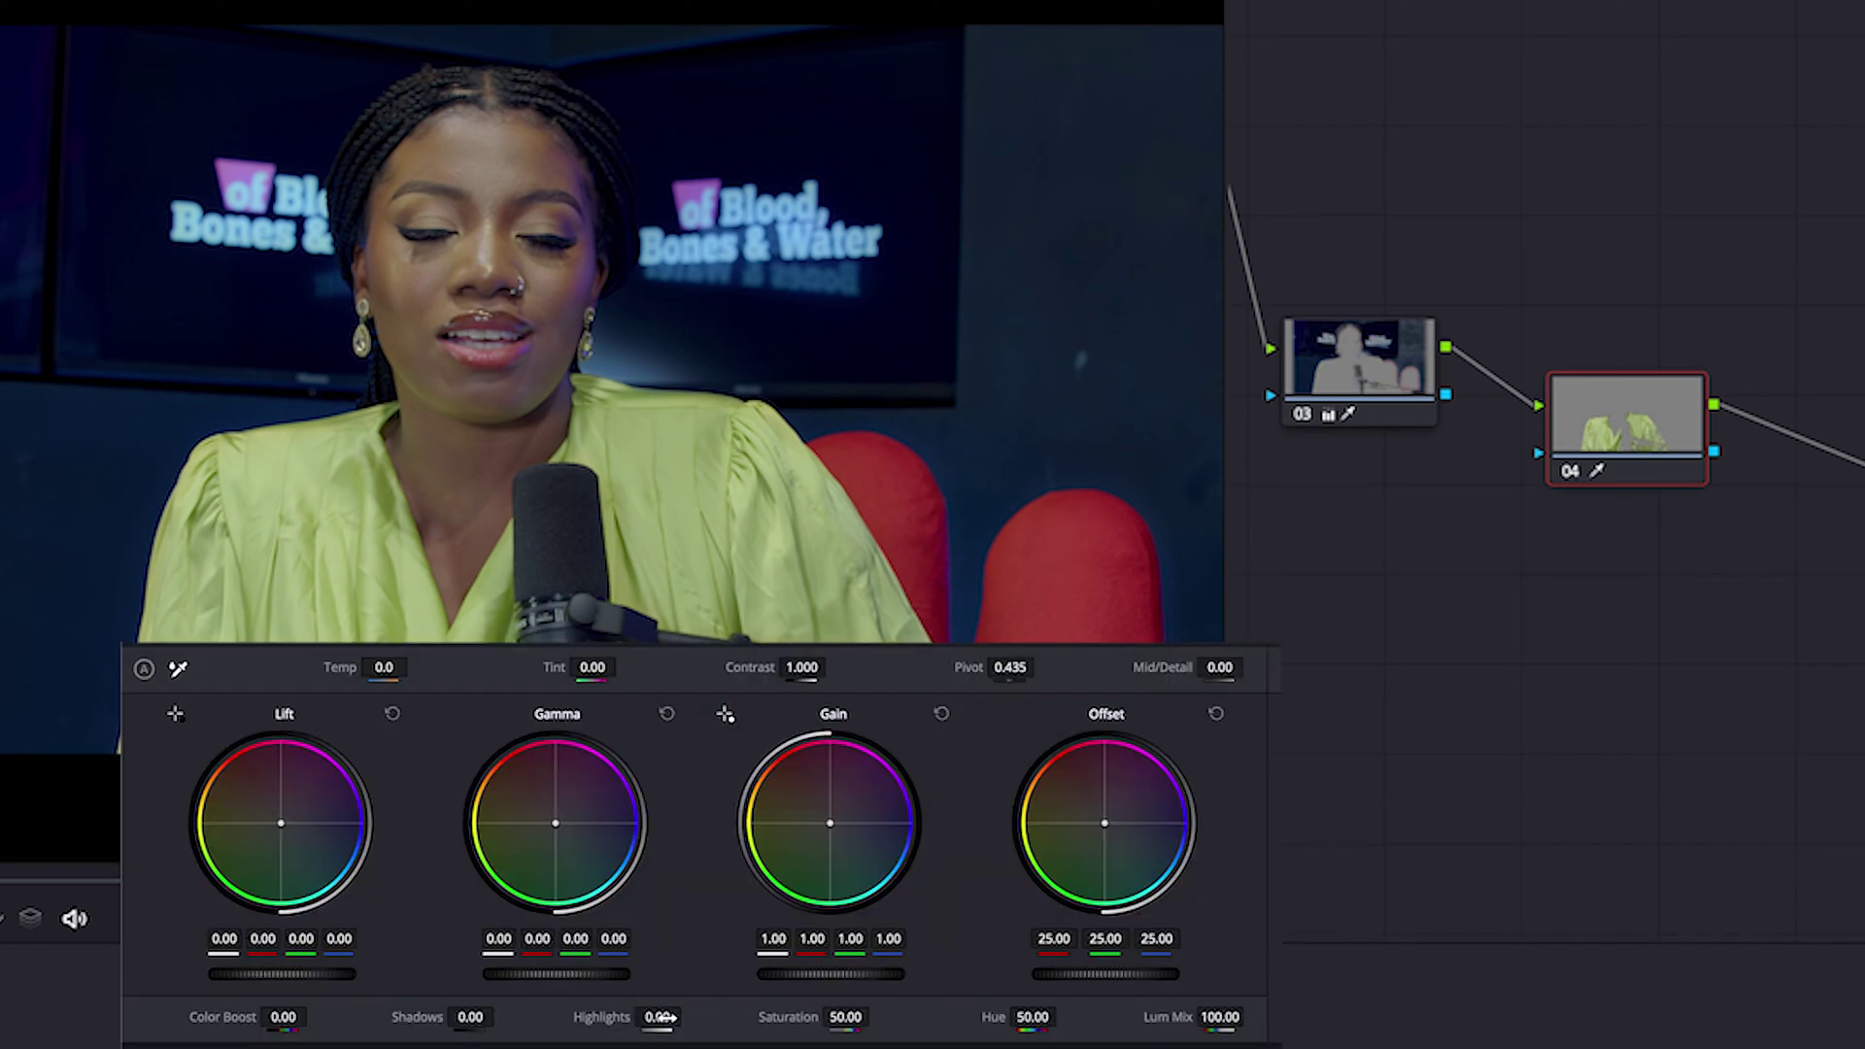
Set the blouse selection's highlights to -71.50, adjust its hue, shadows and saturation, and raise the matte's blur radius
left_click_drag(664, 1017, 517, 1018)
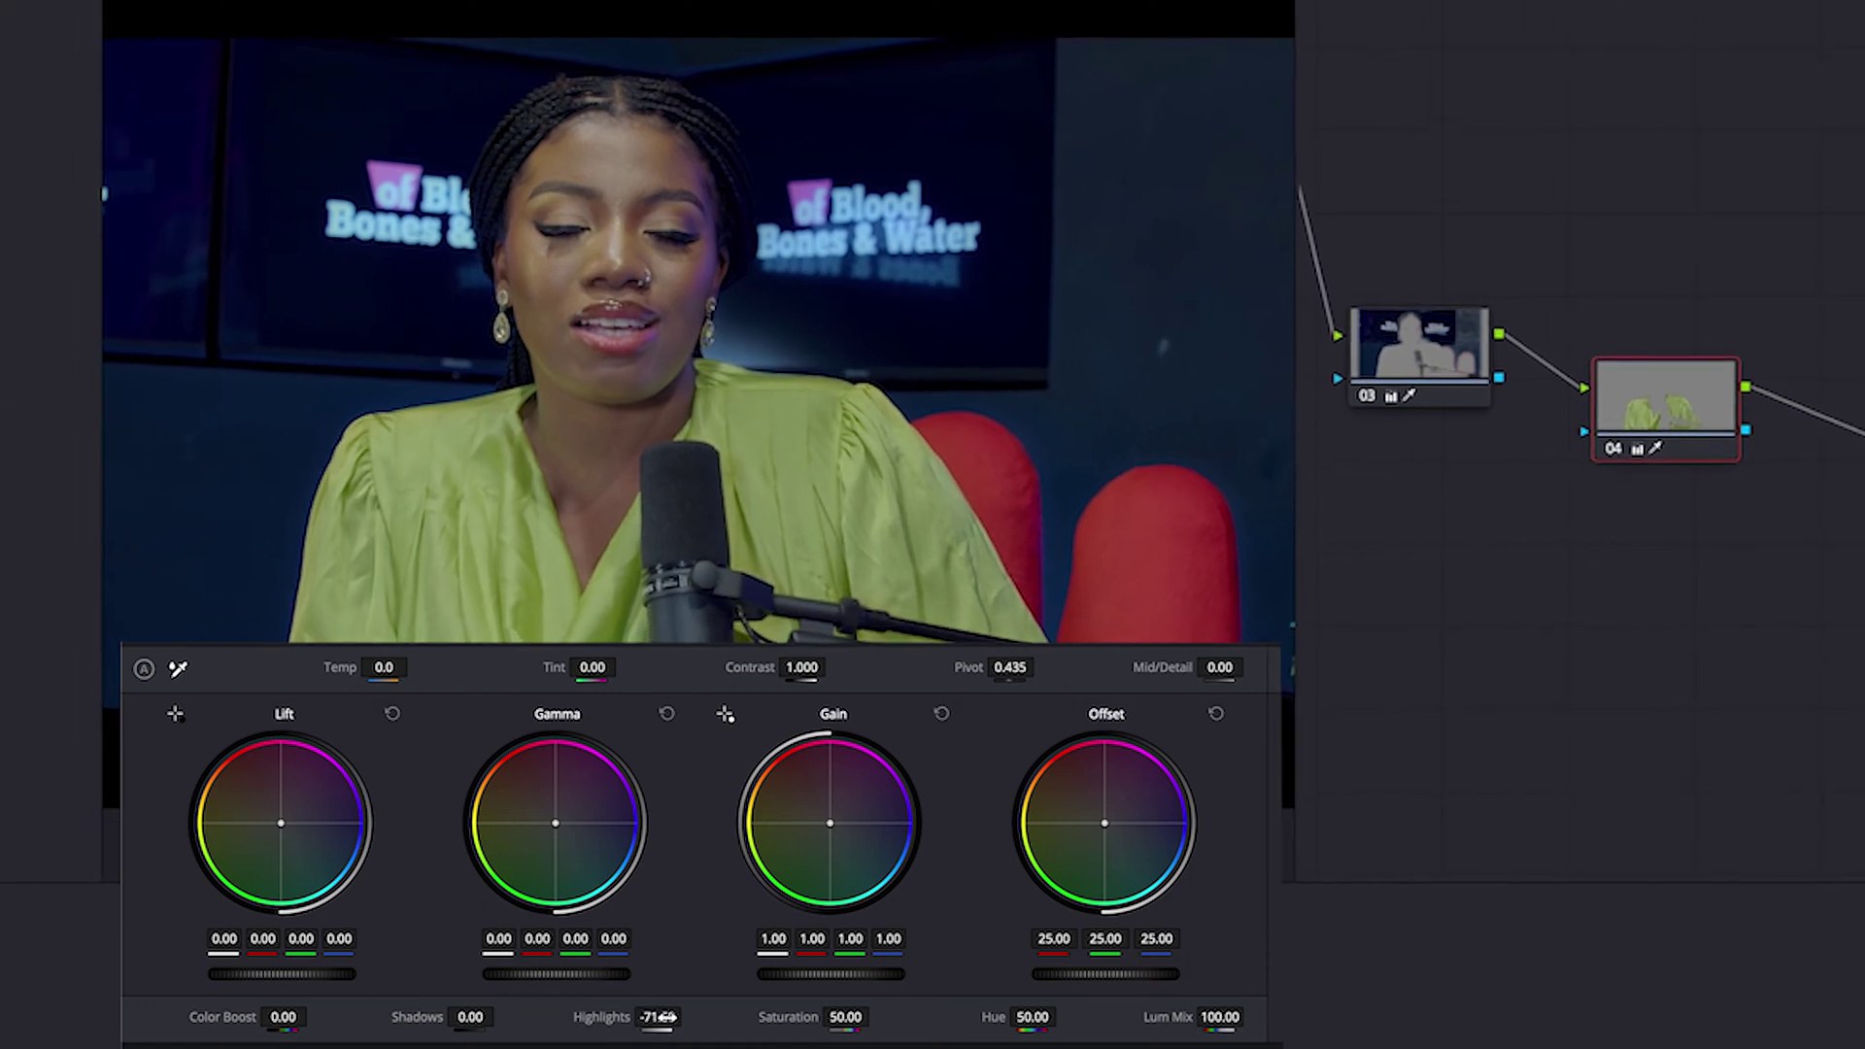
left_click_drag(663, 1017, 668, 1016)
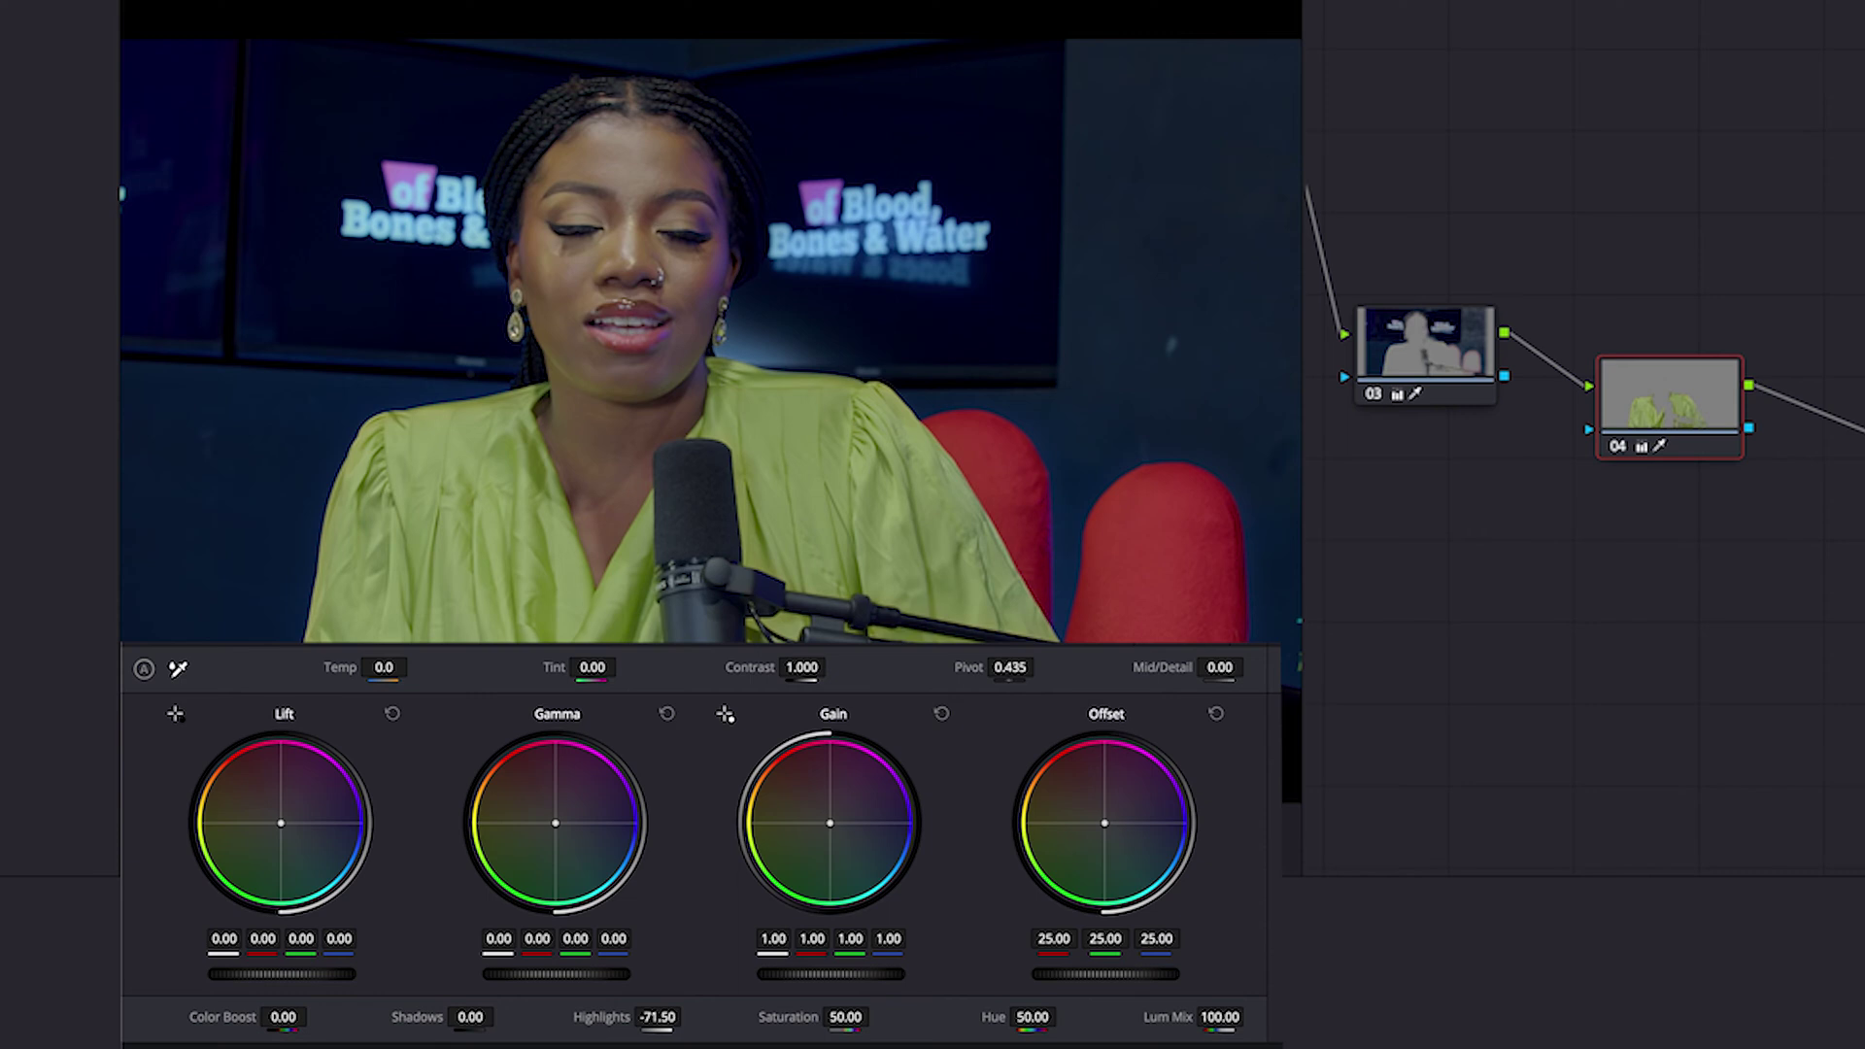
left_click_drag(1032, 1017, 935, 785)
left_click_drag(493, 1022, 443, 1018)
left_click(852, 1017)
mouse_move(852, 1016)
left_mouse_down()
mouse_move(878, 1004)
mouse_move(856, 1023)
left_mouse_up()
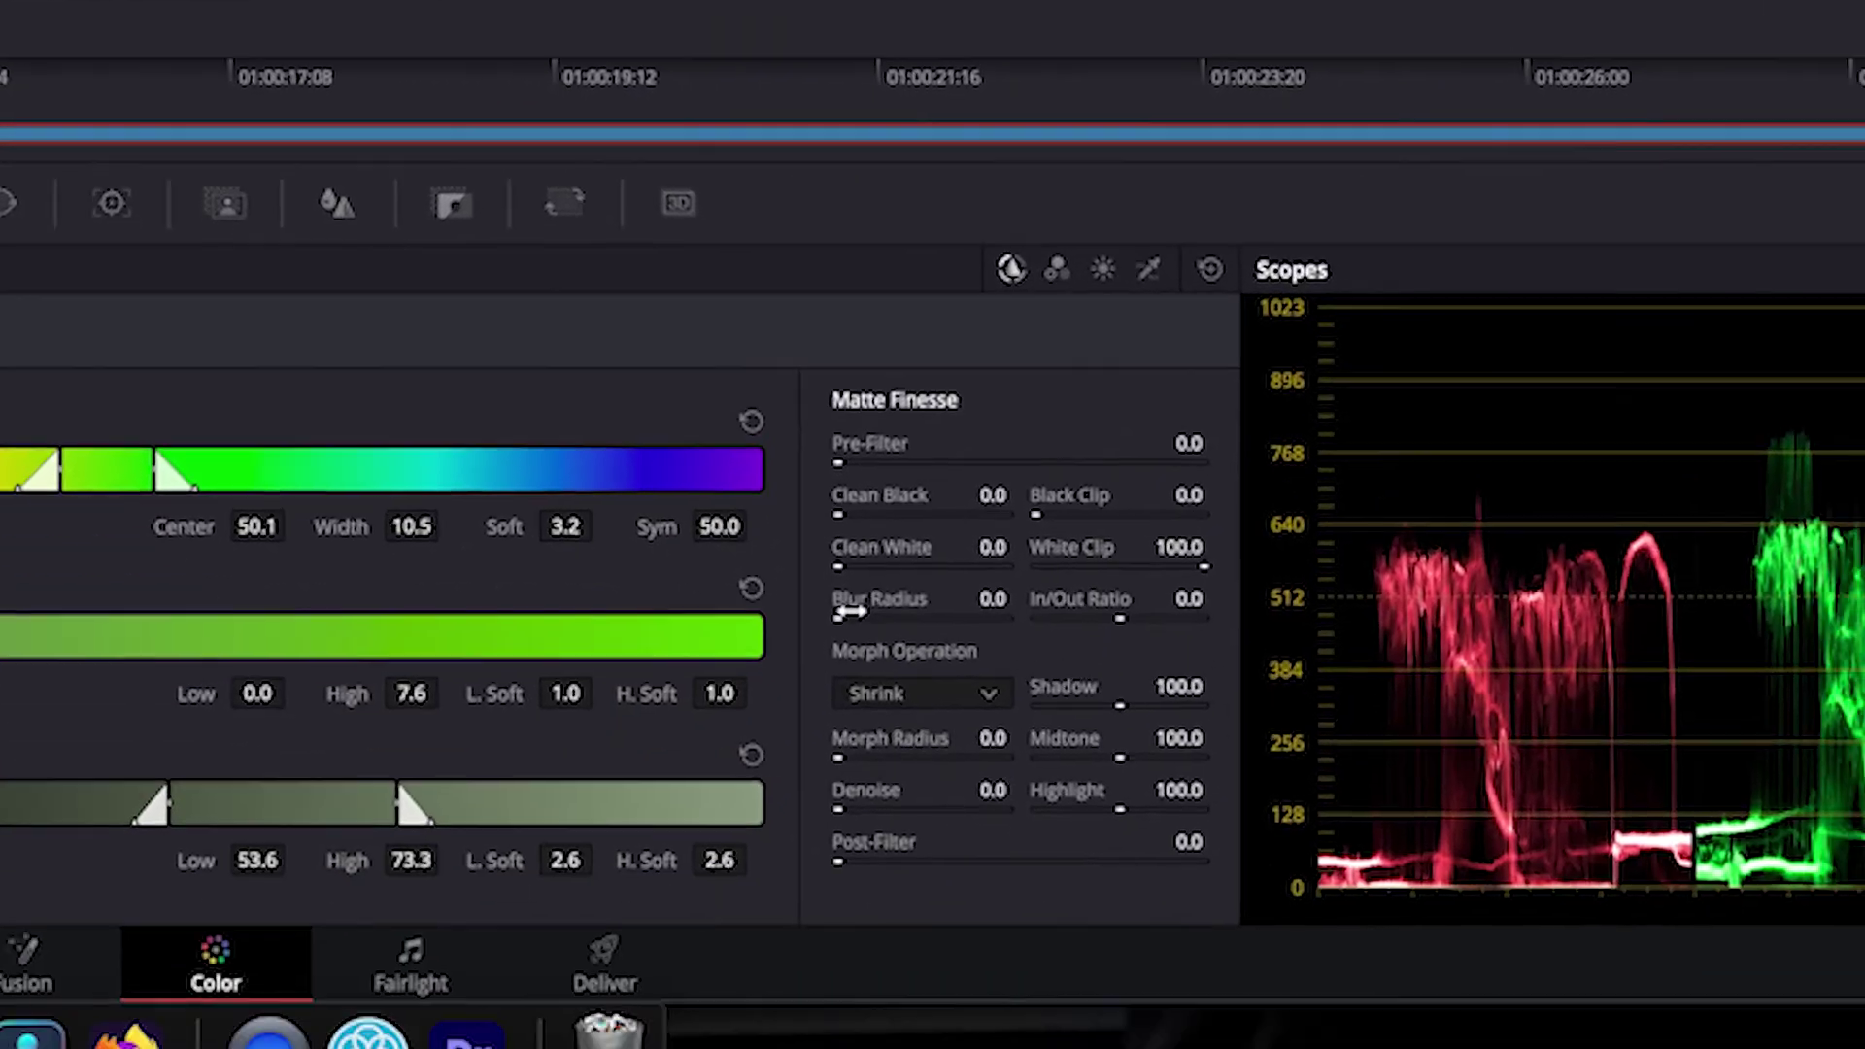
left_click_drag(946, 520, 1864, 466)
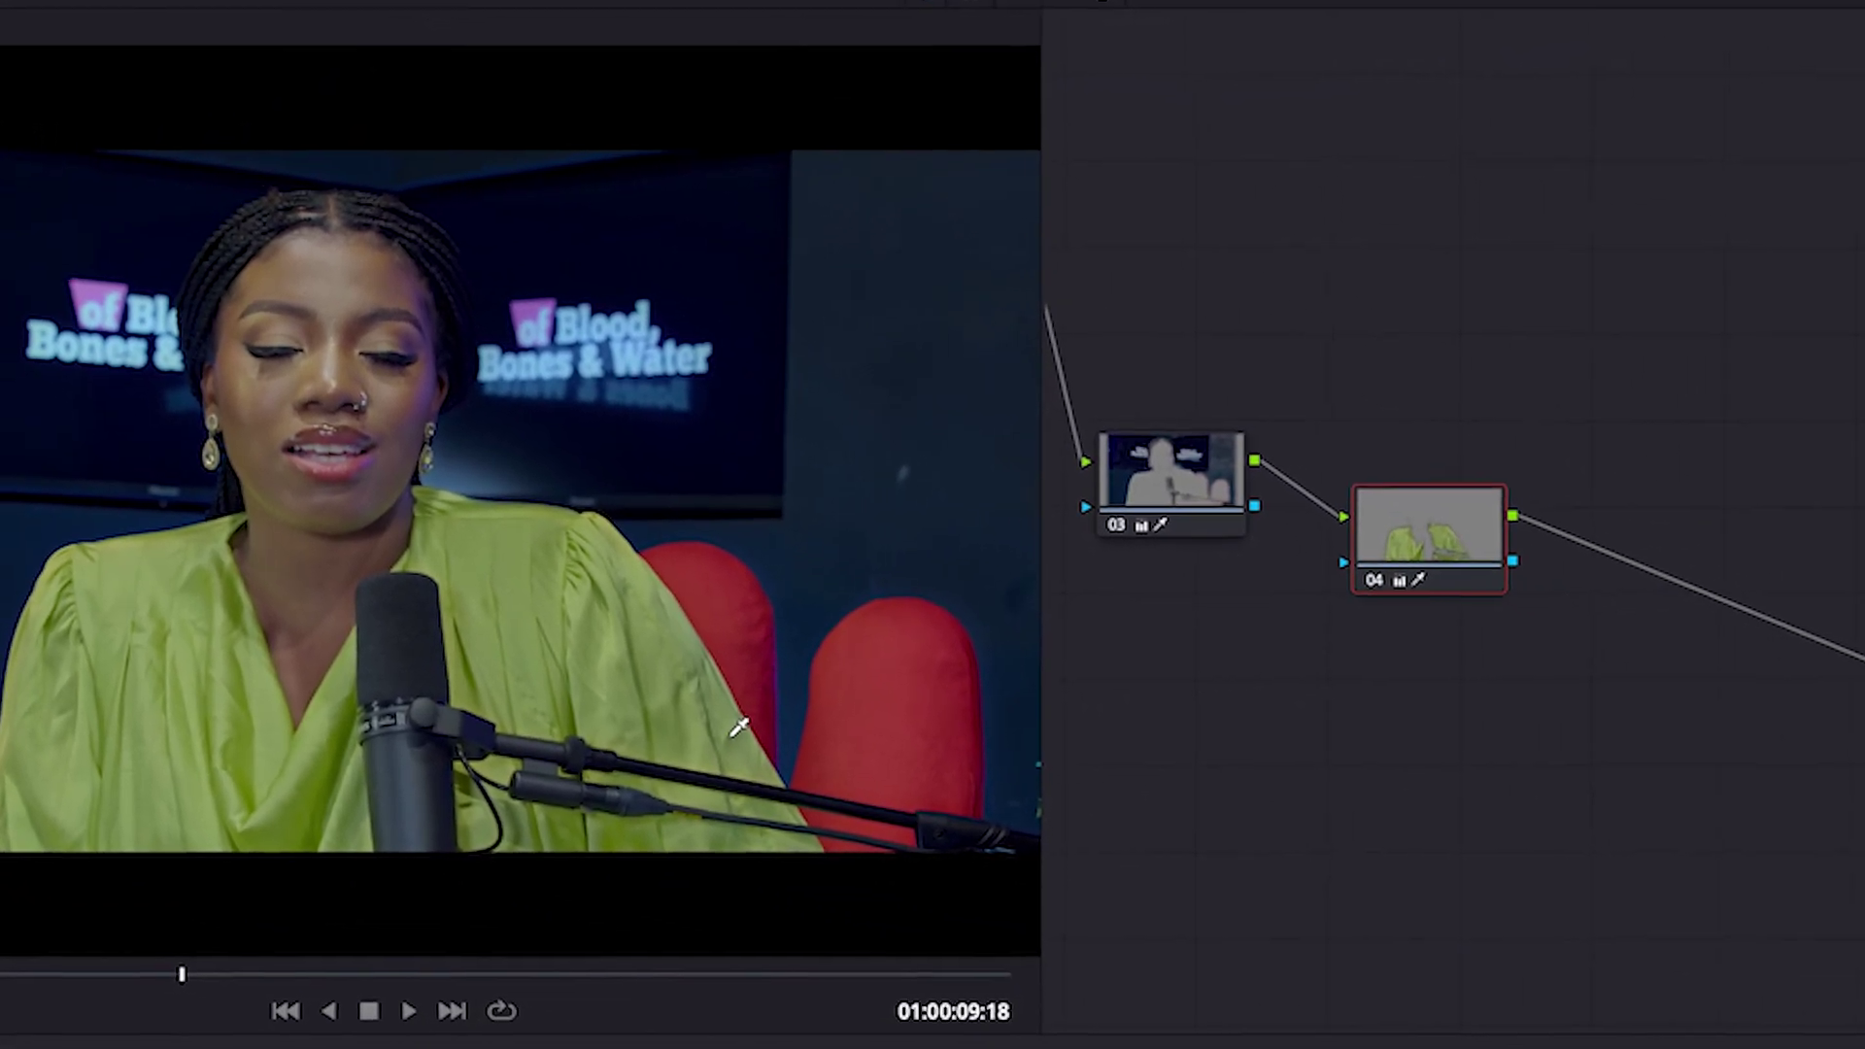
Add a corrector node and insert it into the connection between node 04 and the output
right_click(1676, 711)
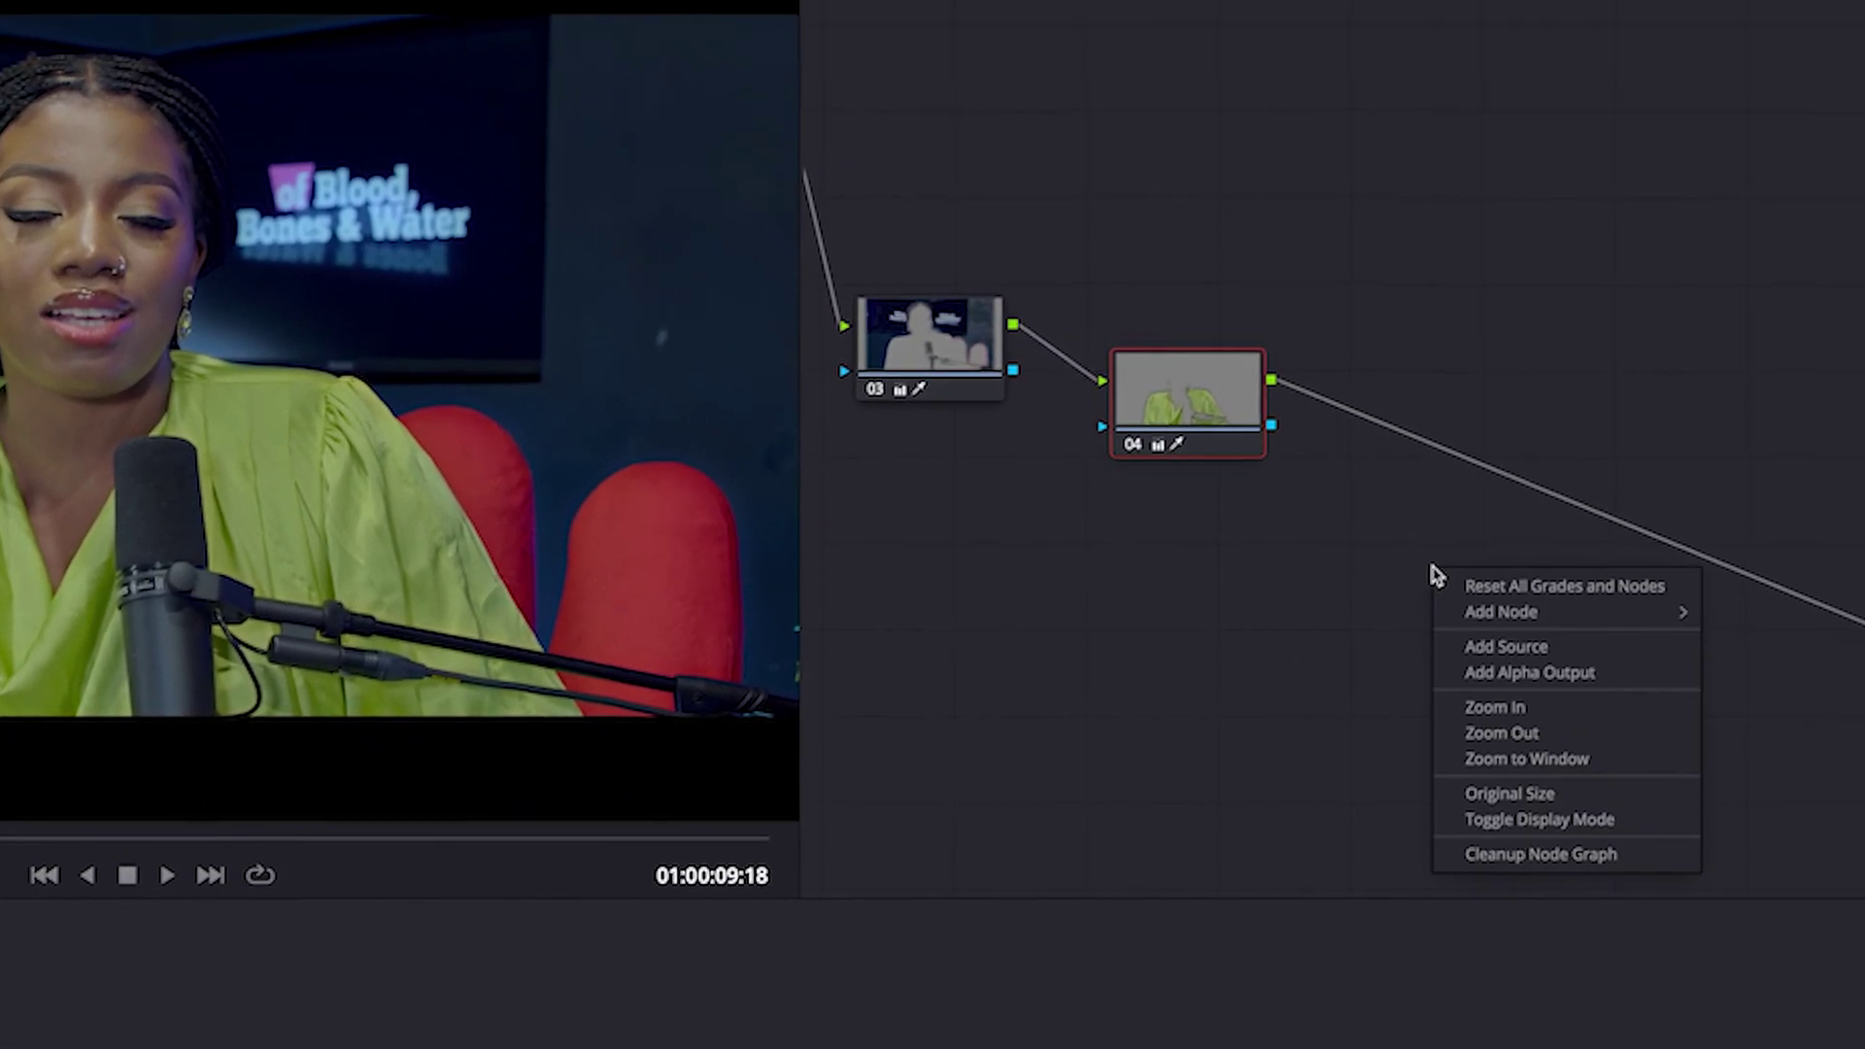
mouse_move(1476, 614)
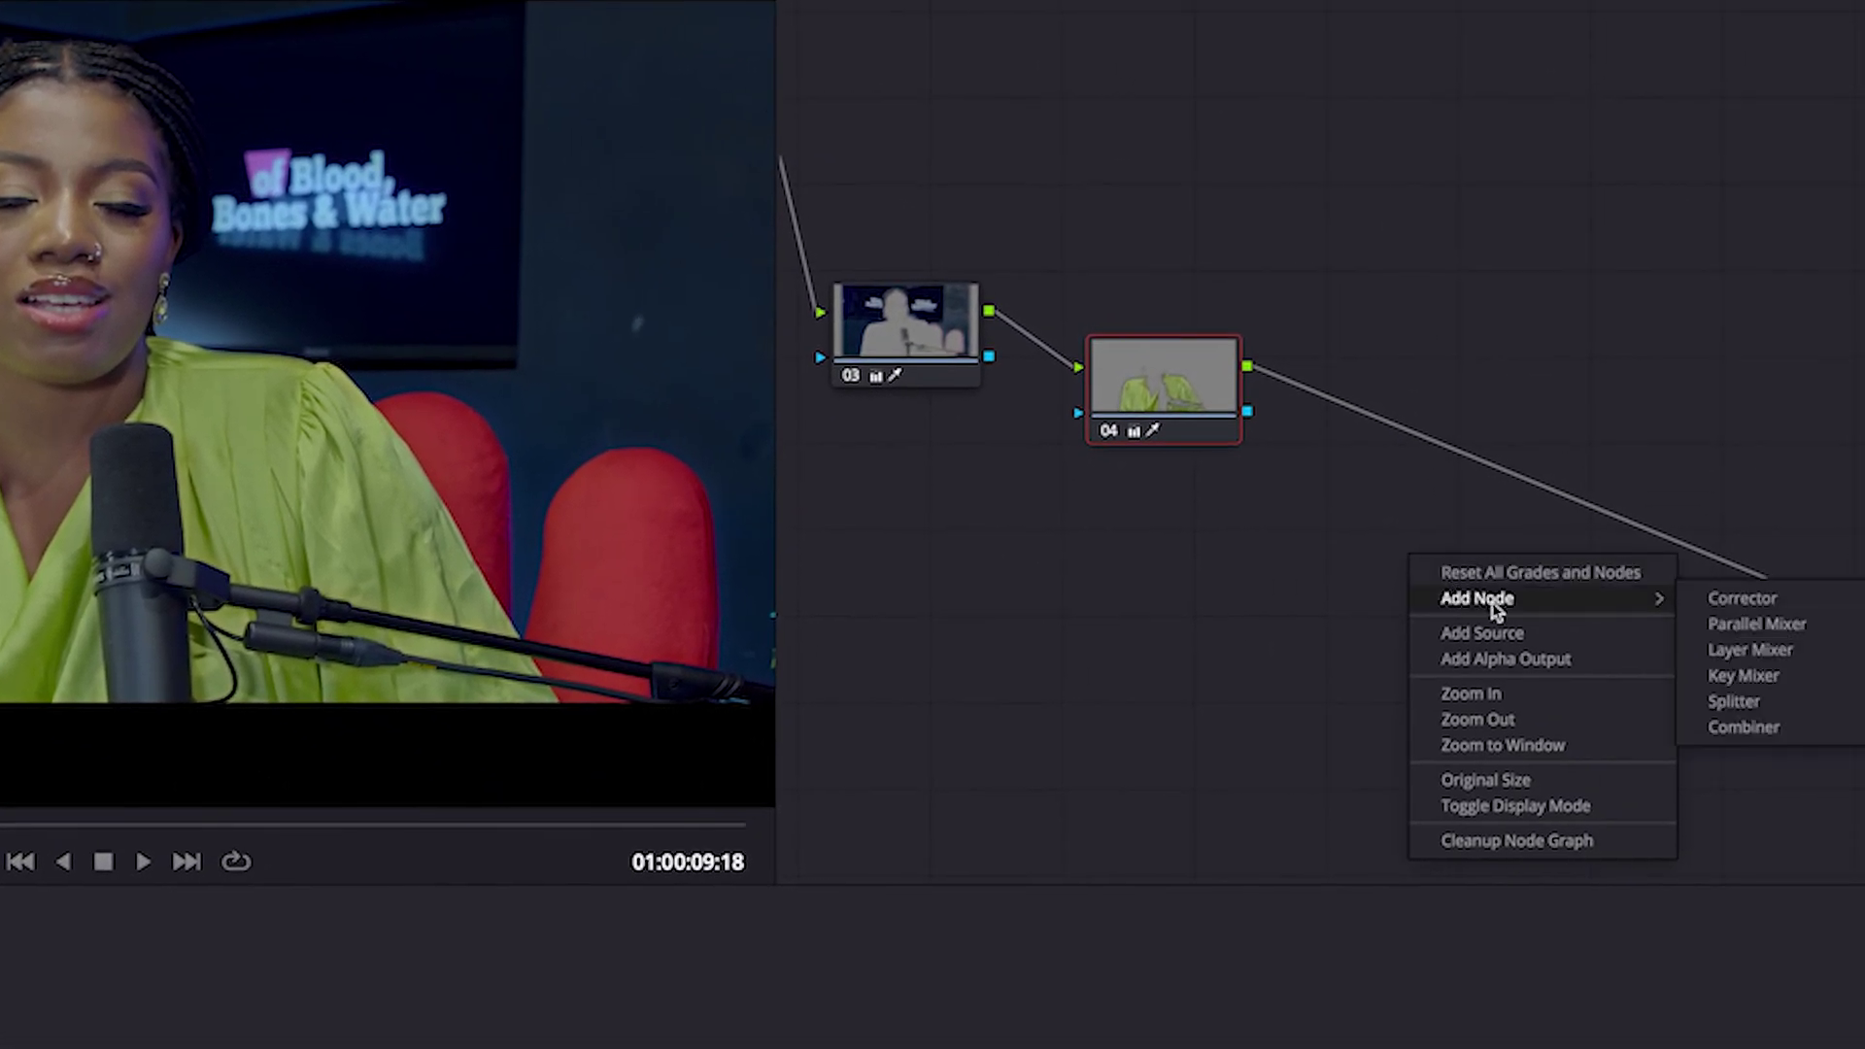
left_click(1737, 602)
left_click_drag(1373, 545, 1415, 434)
left_click_drag(1194, 670, 785, 465)
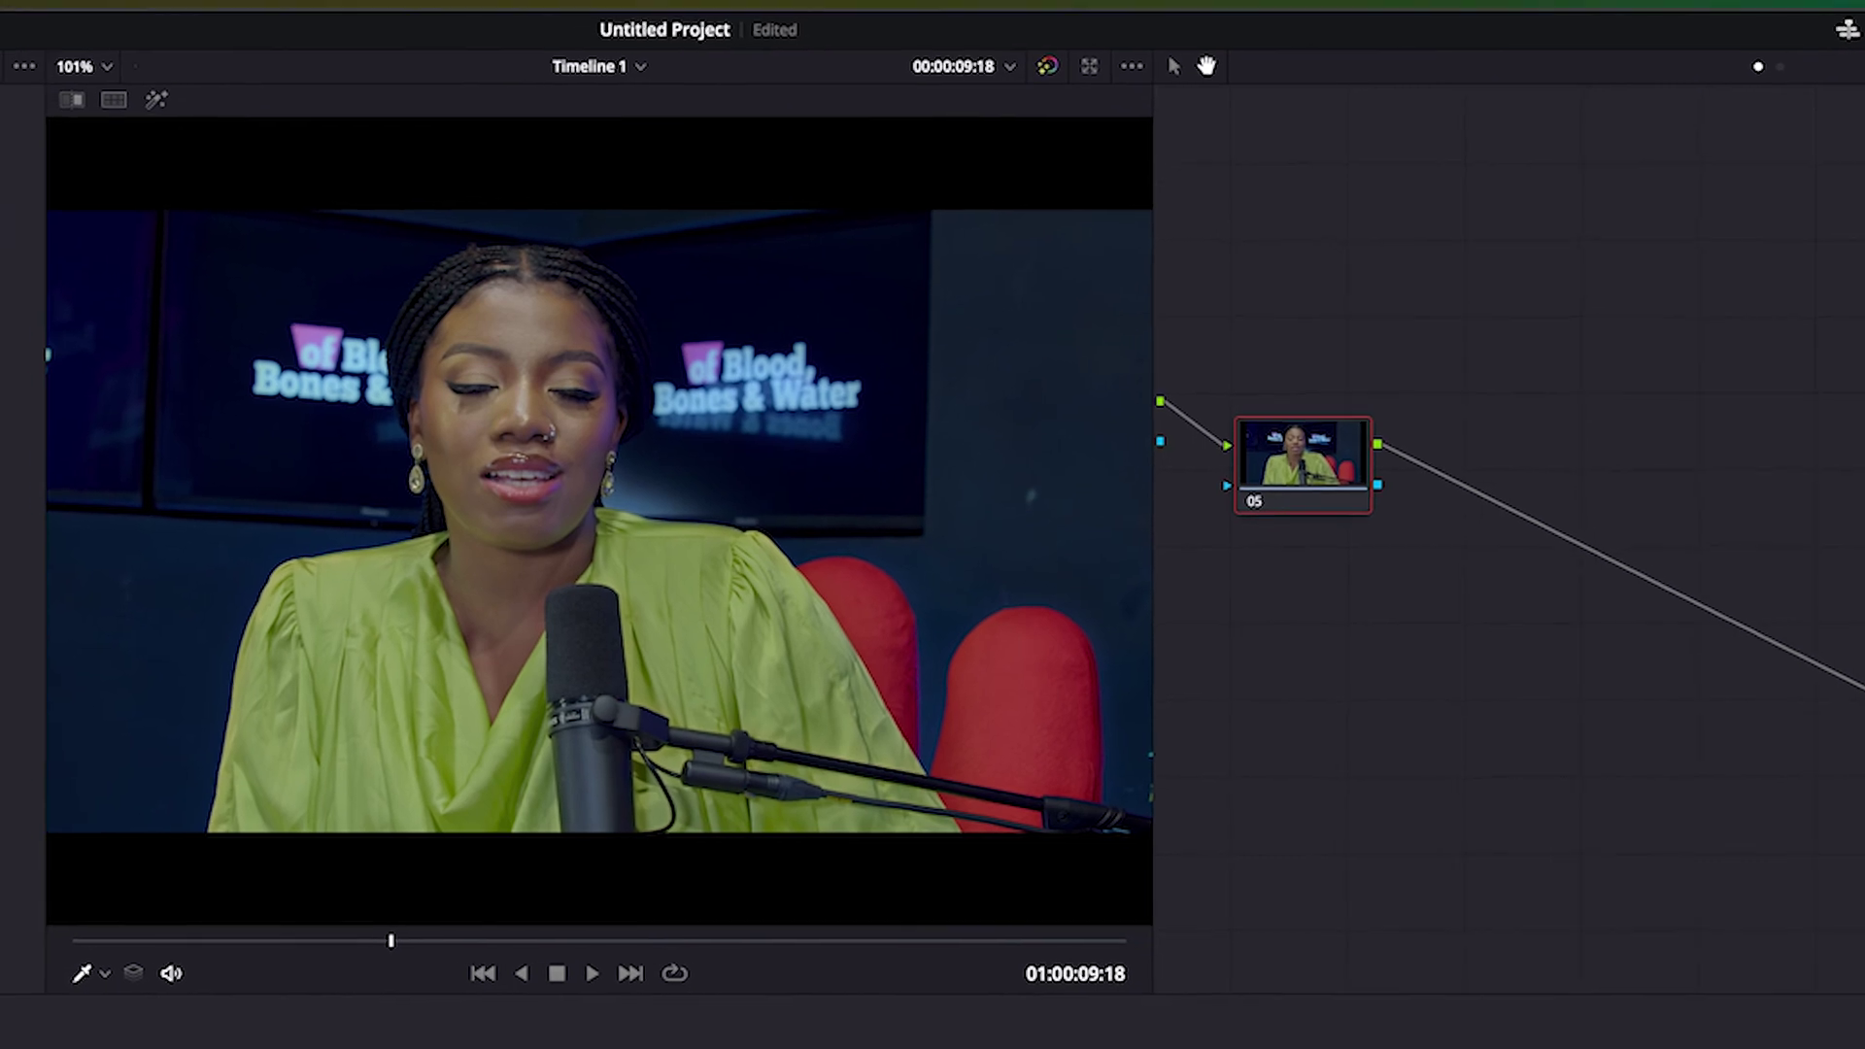
Qualify the speaker's skin on node 05 by sampling the forehead, and subtract the blouse from the selection
left_click(554, 327)
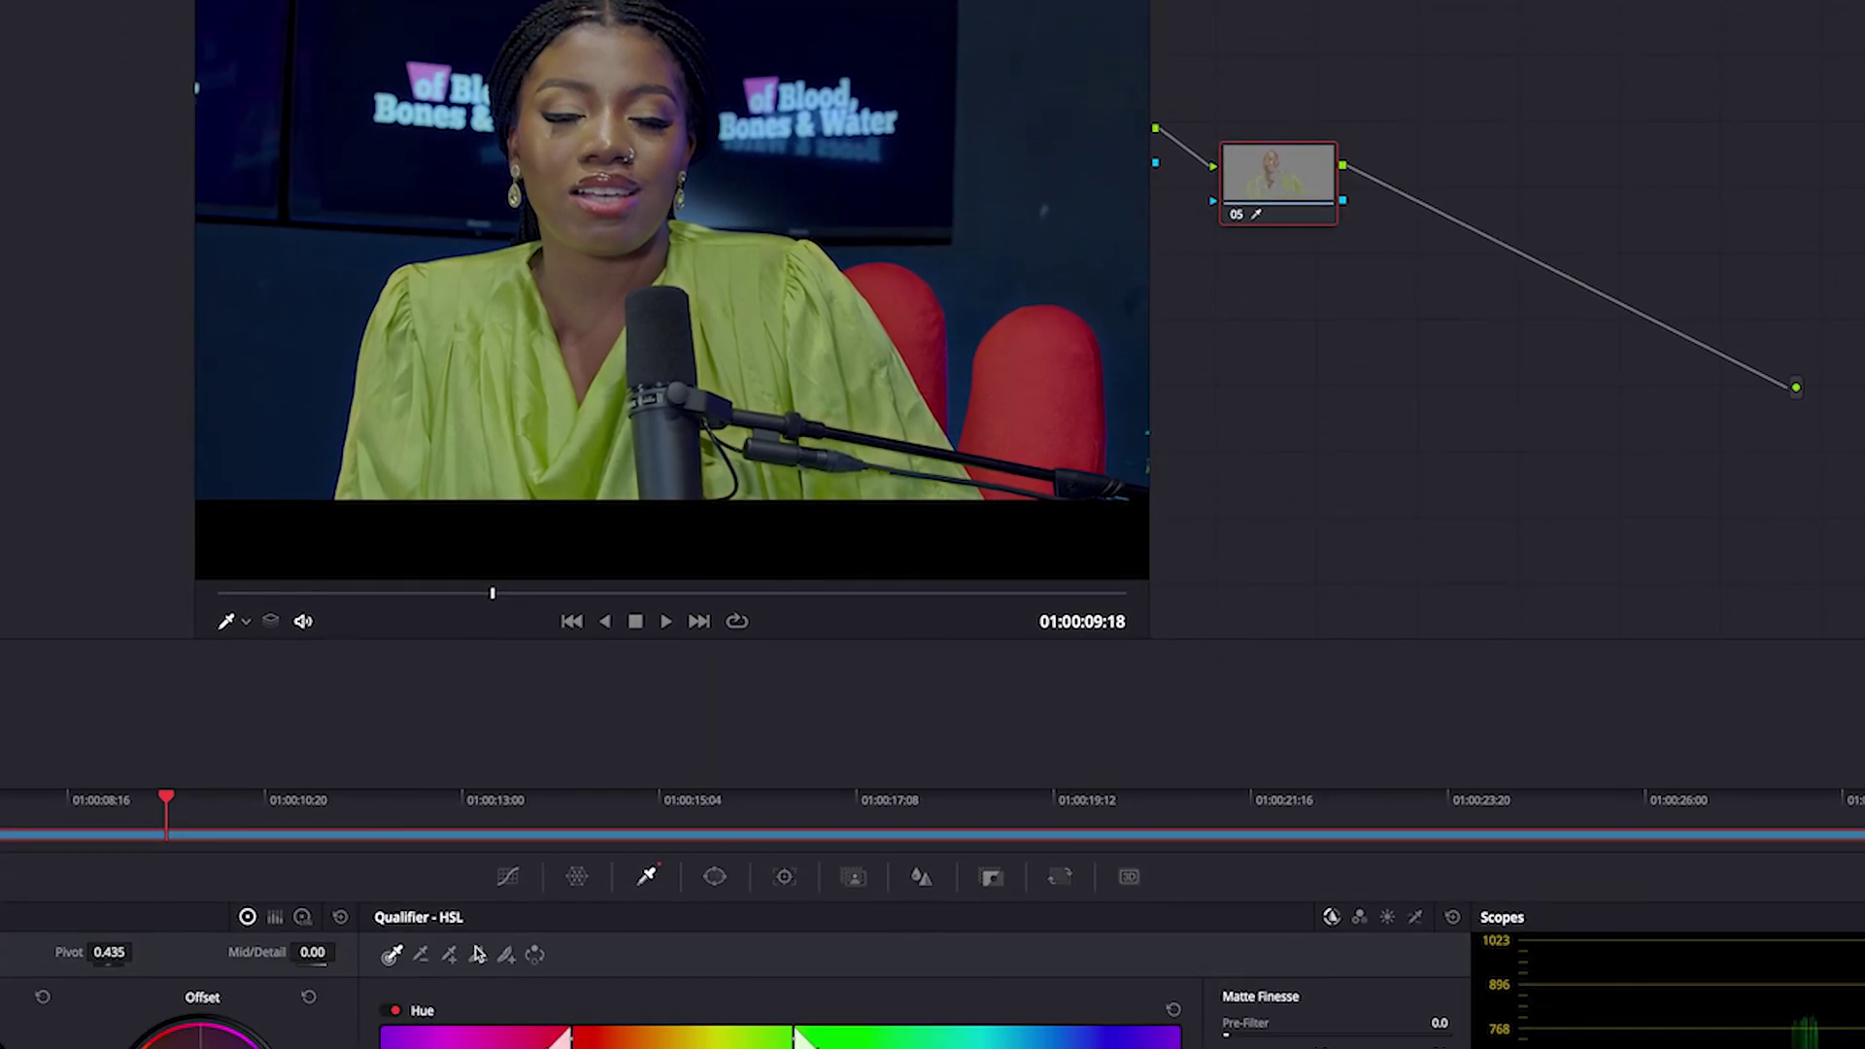
left_click(421, 955)
left_click(465, 265)
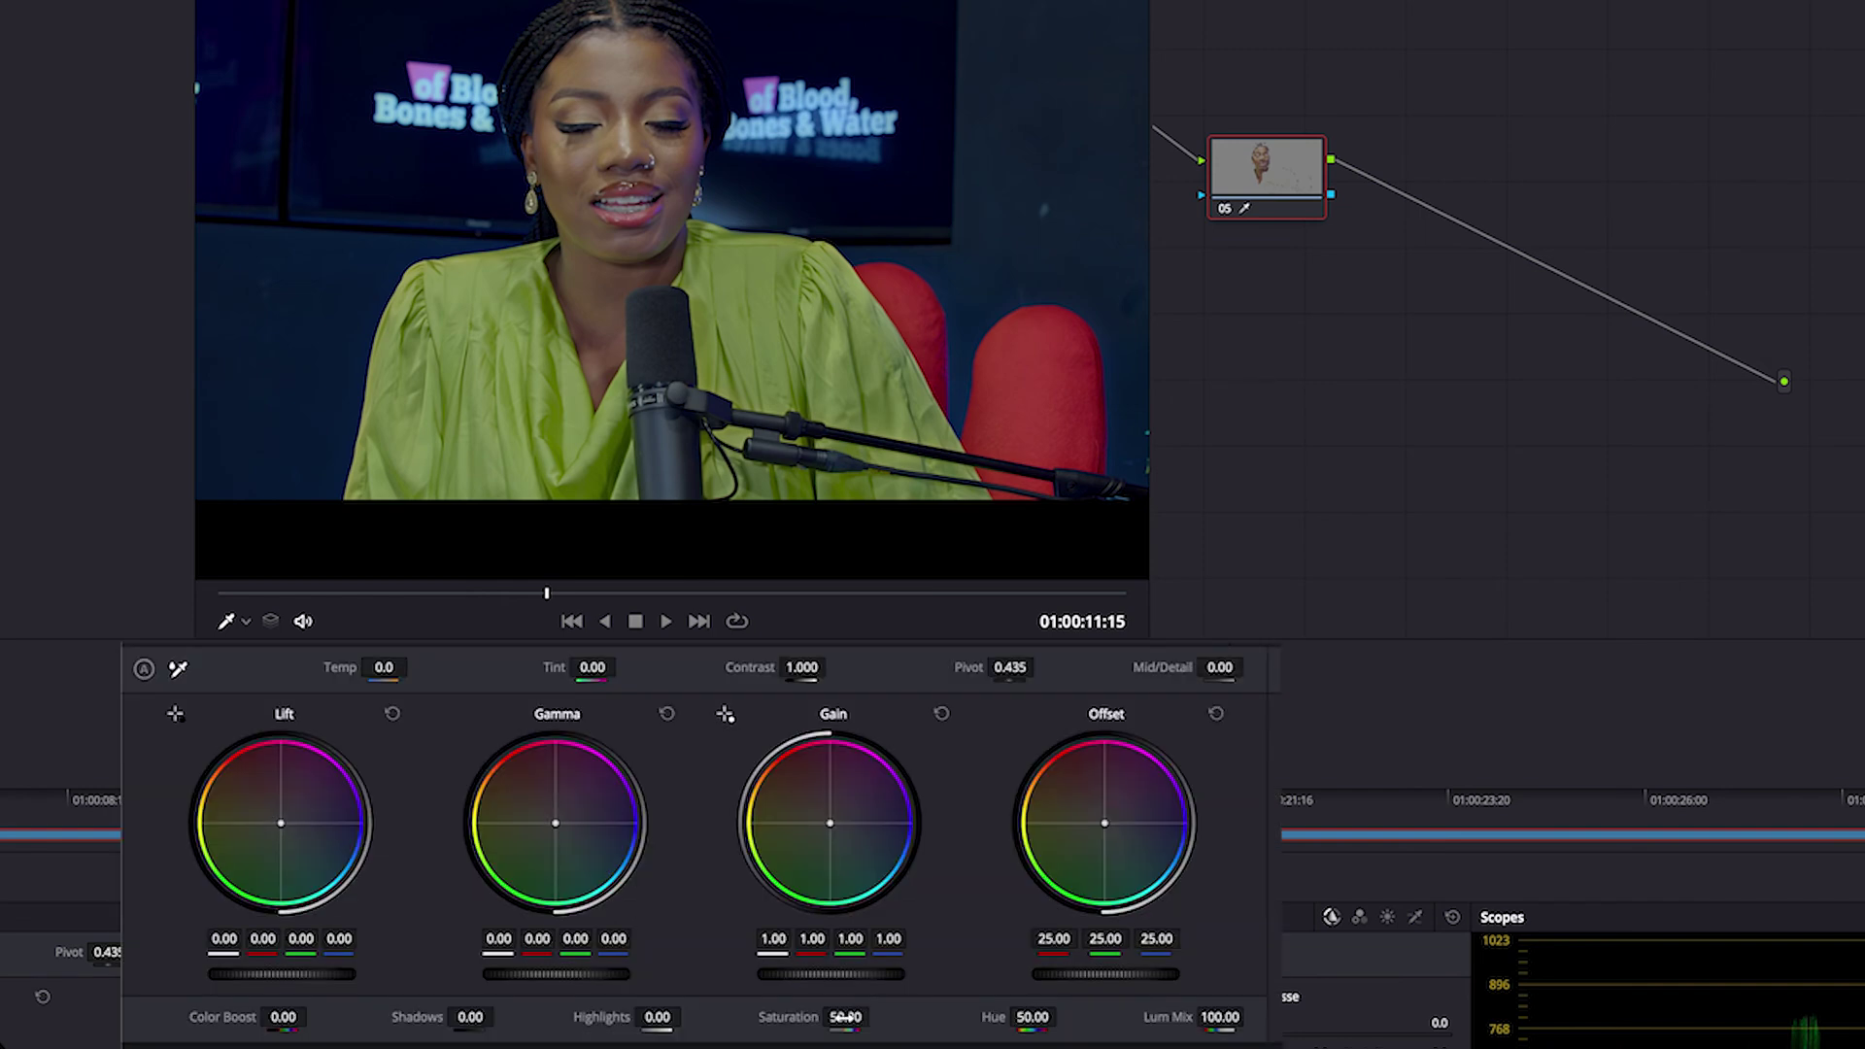
Set the skin selection's saturation to 65.60, raise its color boost, and play back the clip to check it
left_click_drag(847, 1016, 924, 1002)
left_click_drag(291, 1016, 307, 1016)
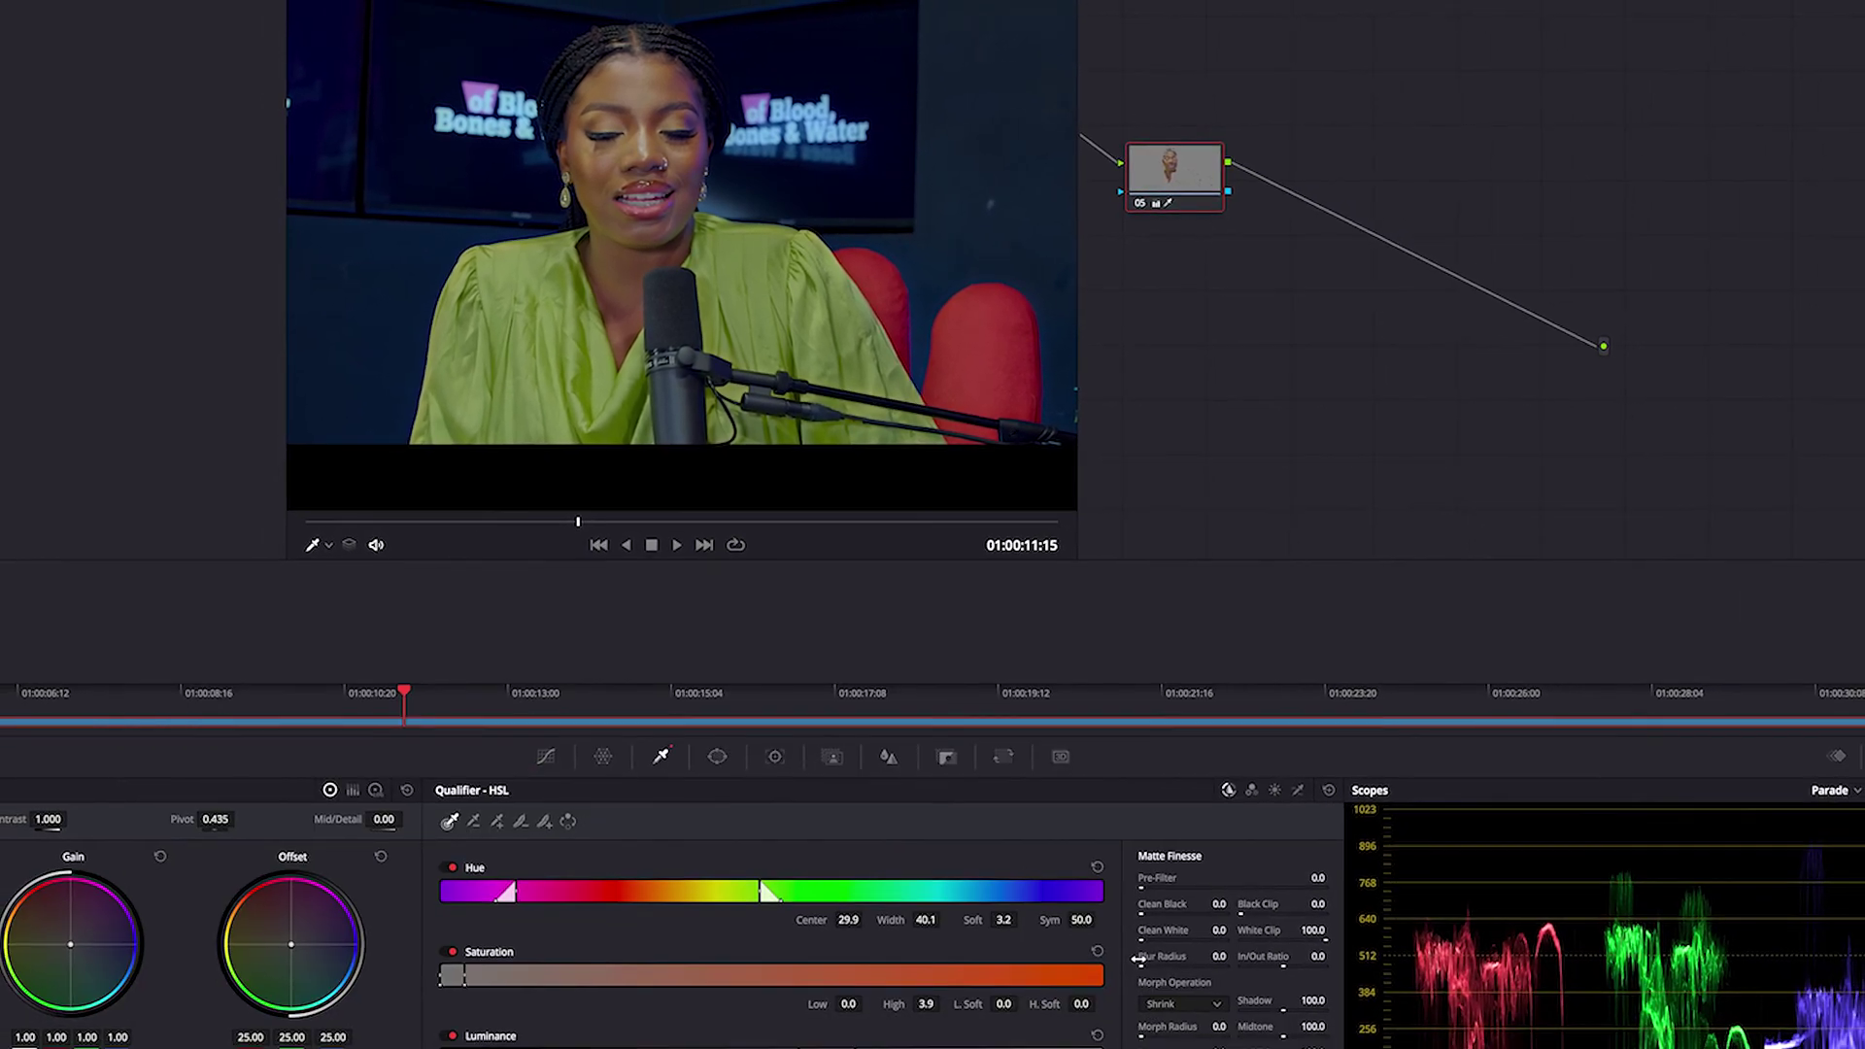
key("space")
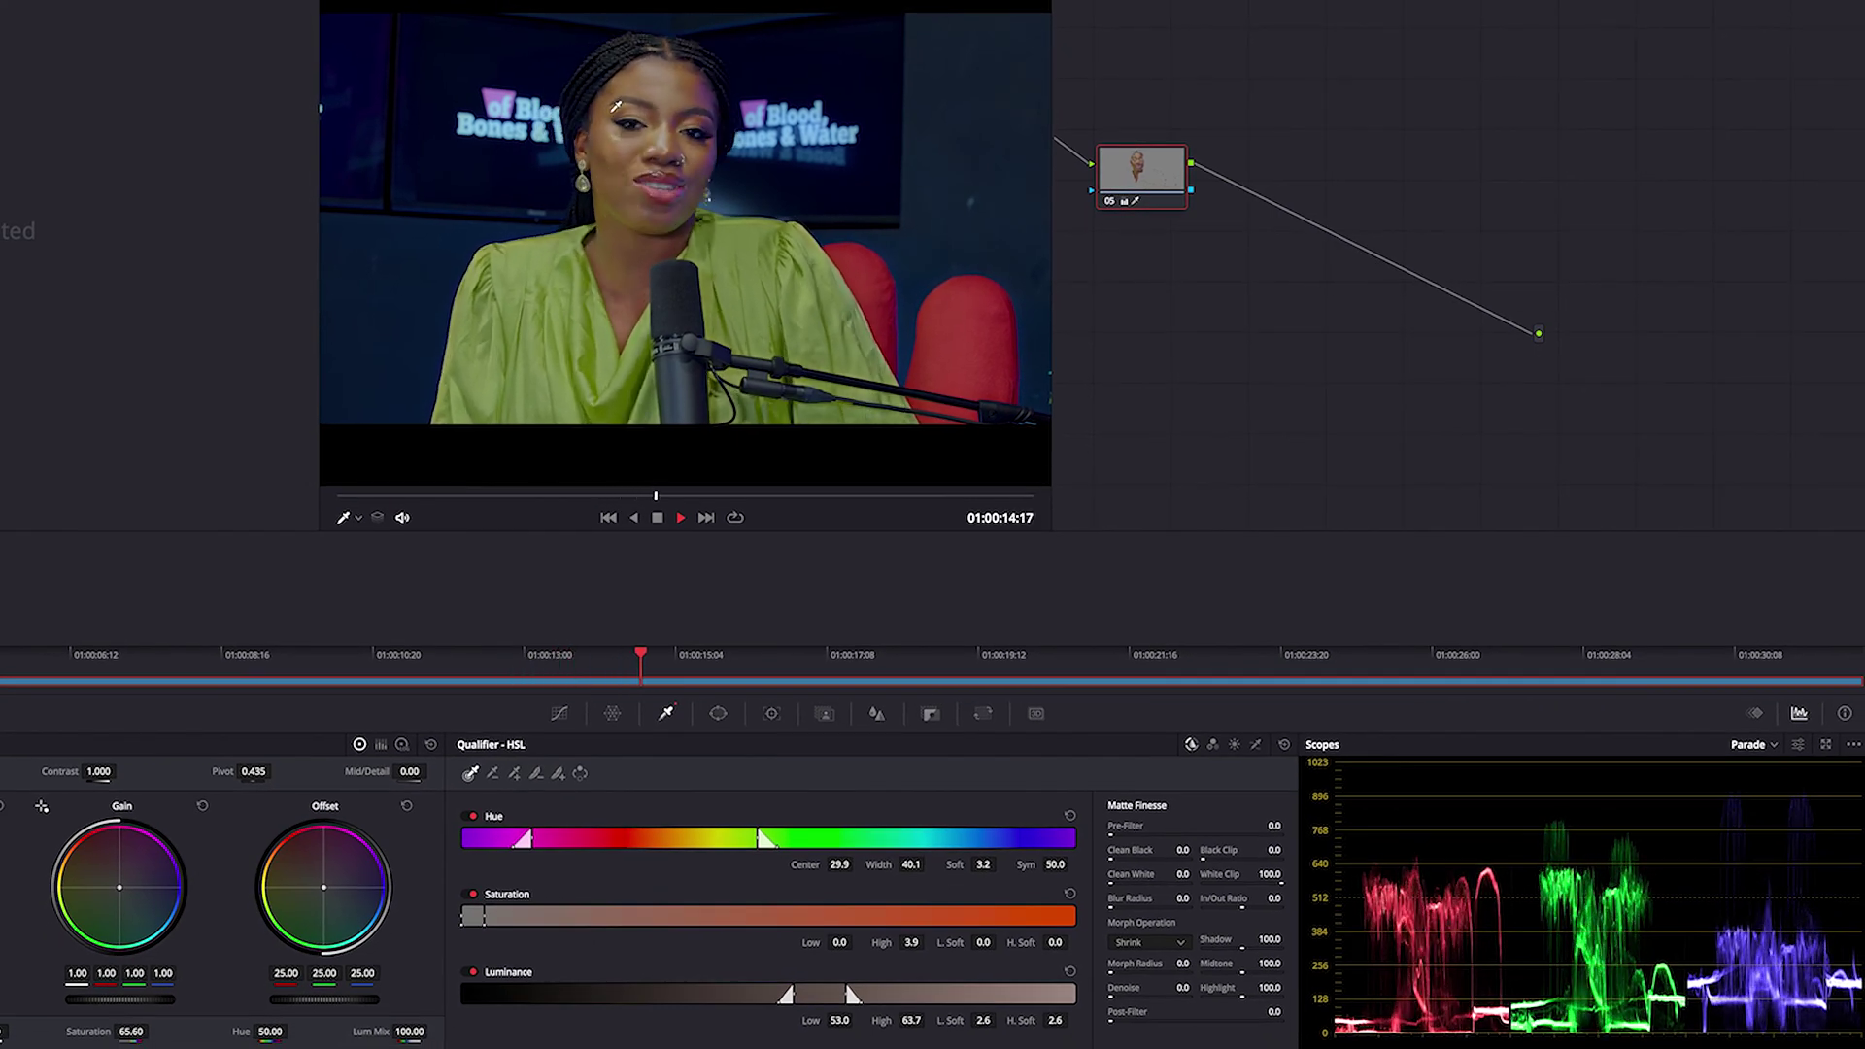
Stop playback and raise the skin matte's blur radius on node 05 to 147.0
key("space")
left_click_drag(1180, 897, 1289, 876)
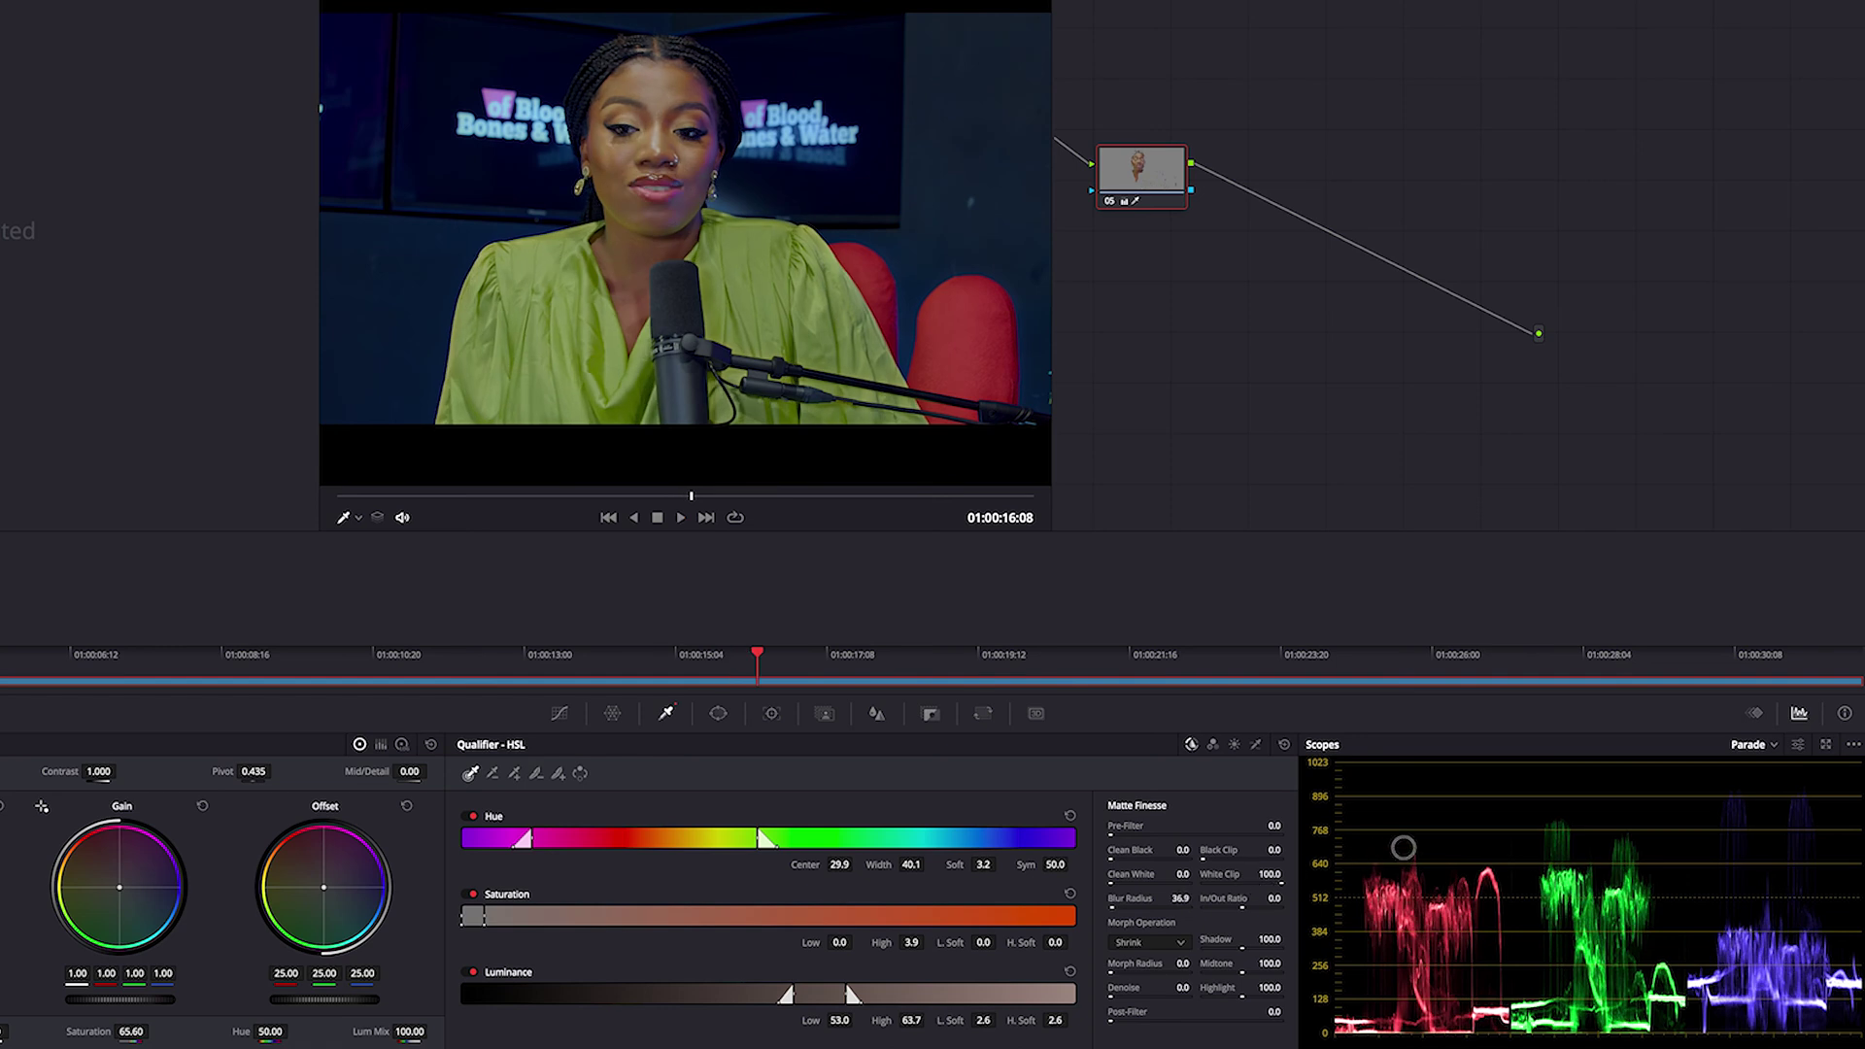
left_click_drag(1828, 771, 796, 764)
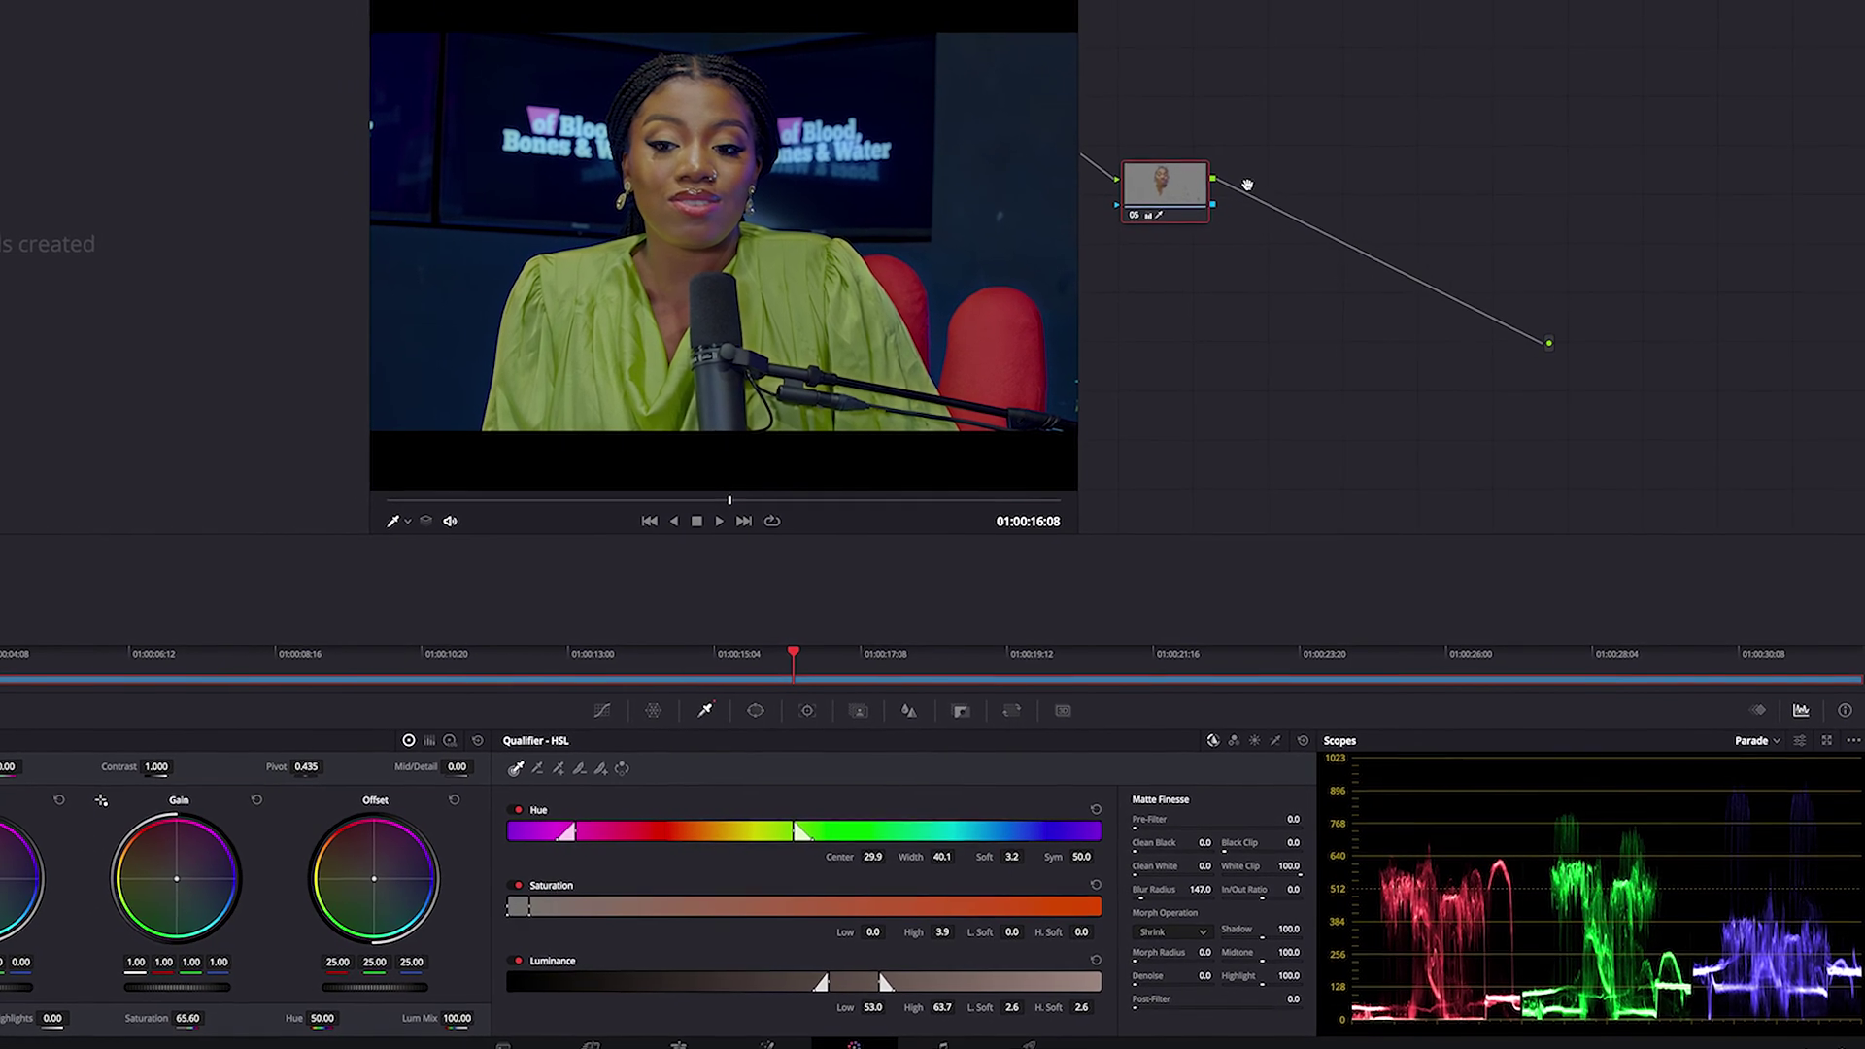
Bypass the whole grade and restore it to compare the original image with the graded one
right_click(1379, 118)
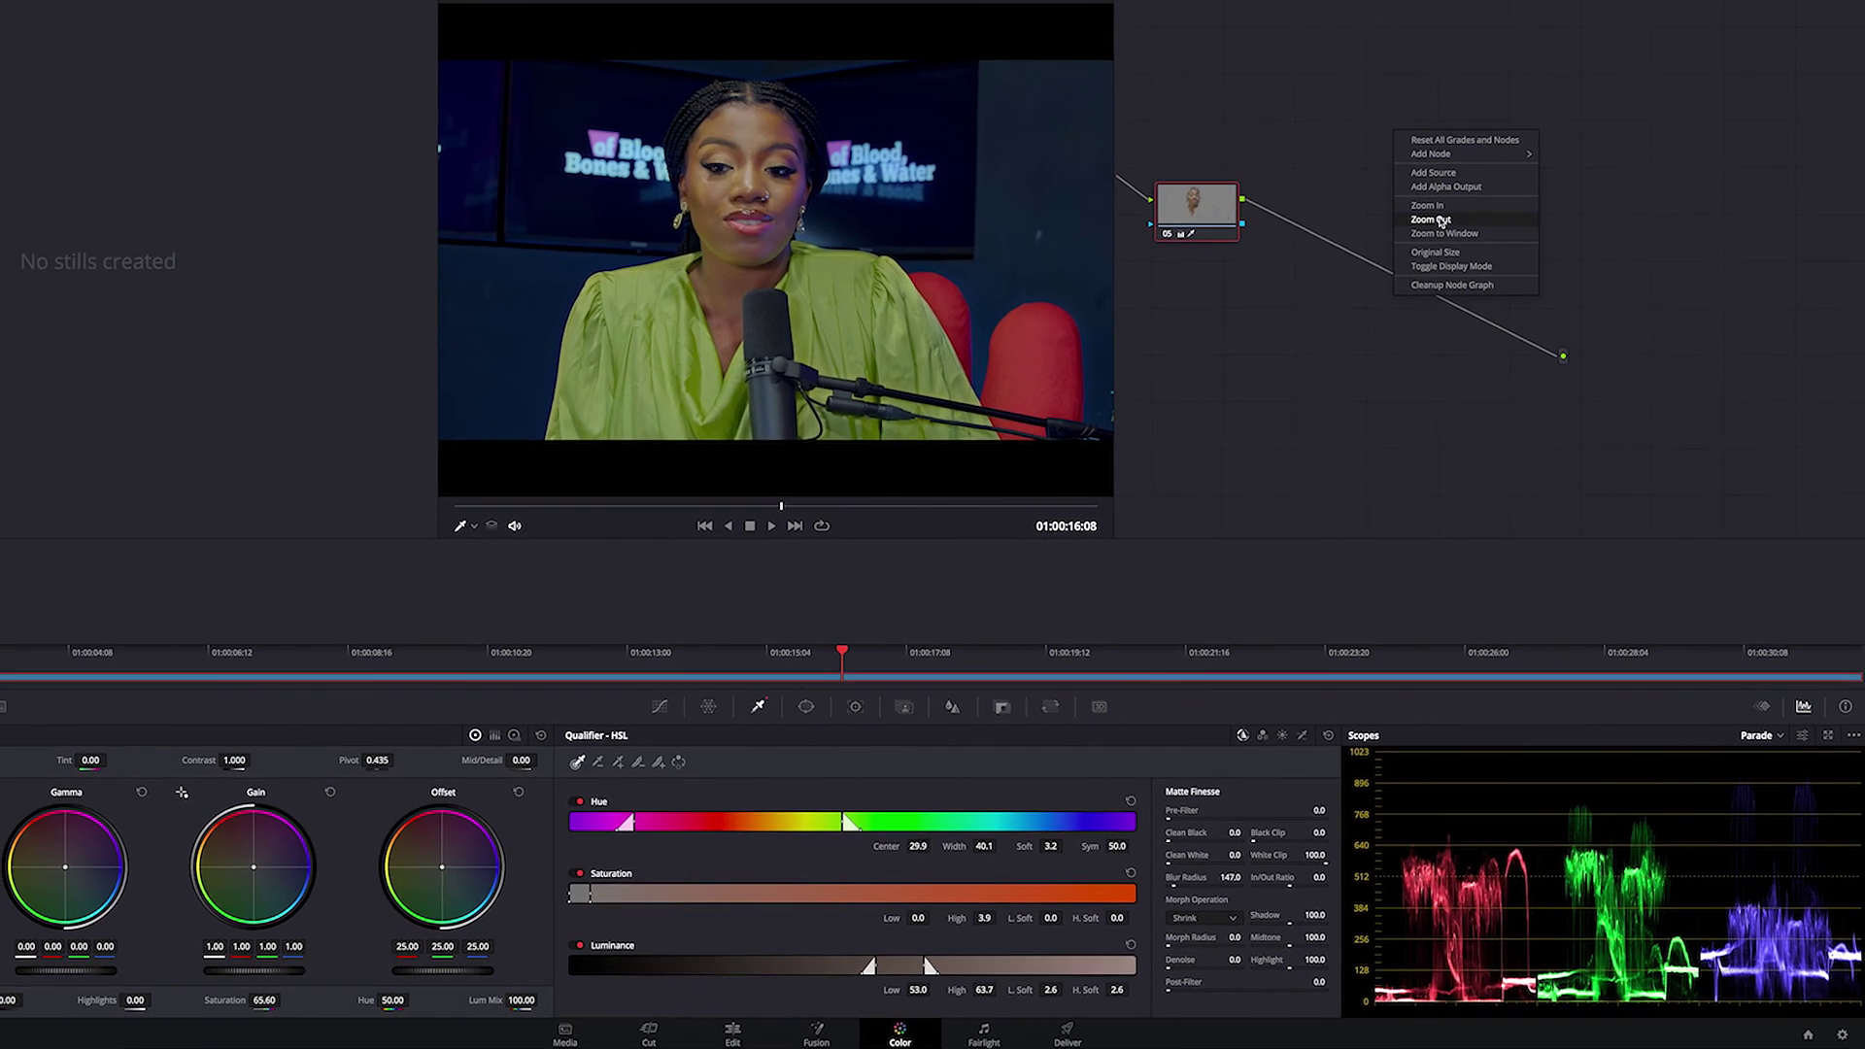
left_click(1433, 214)
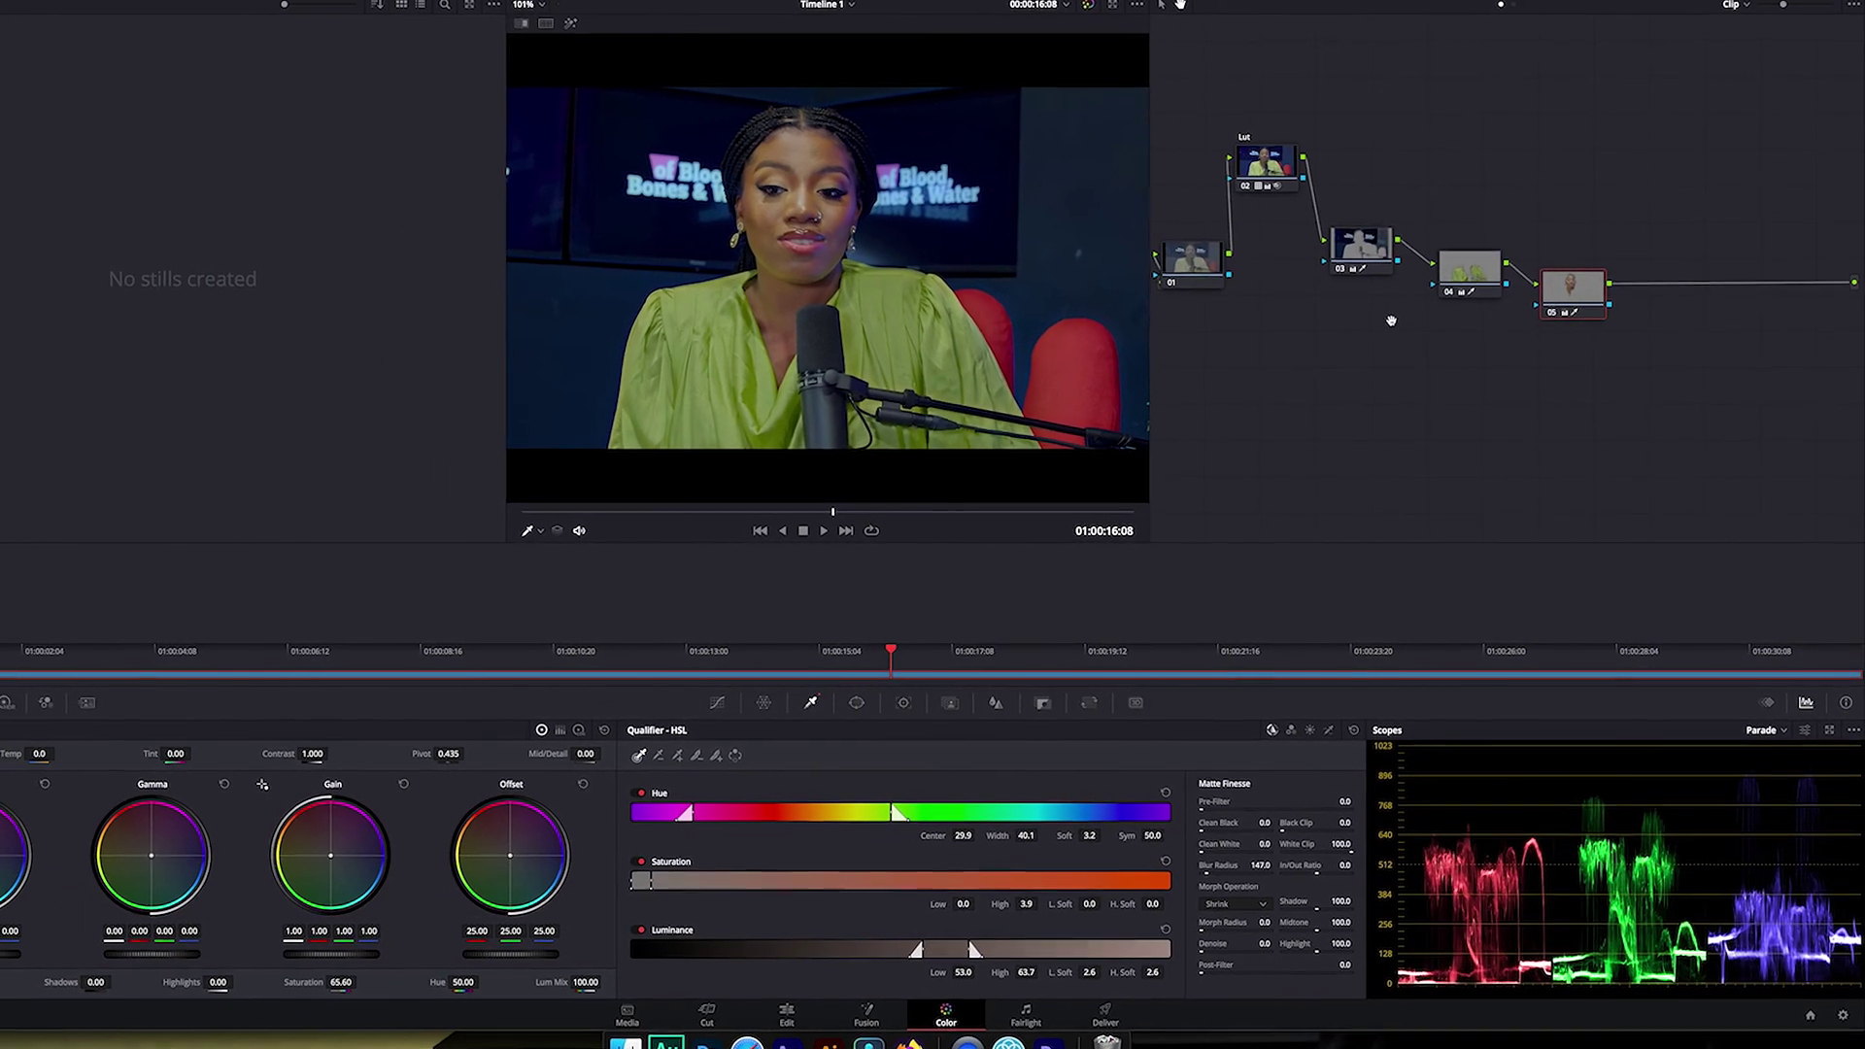
right_click(1370, 328)
left_click(1428, 425)
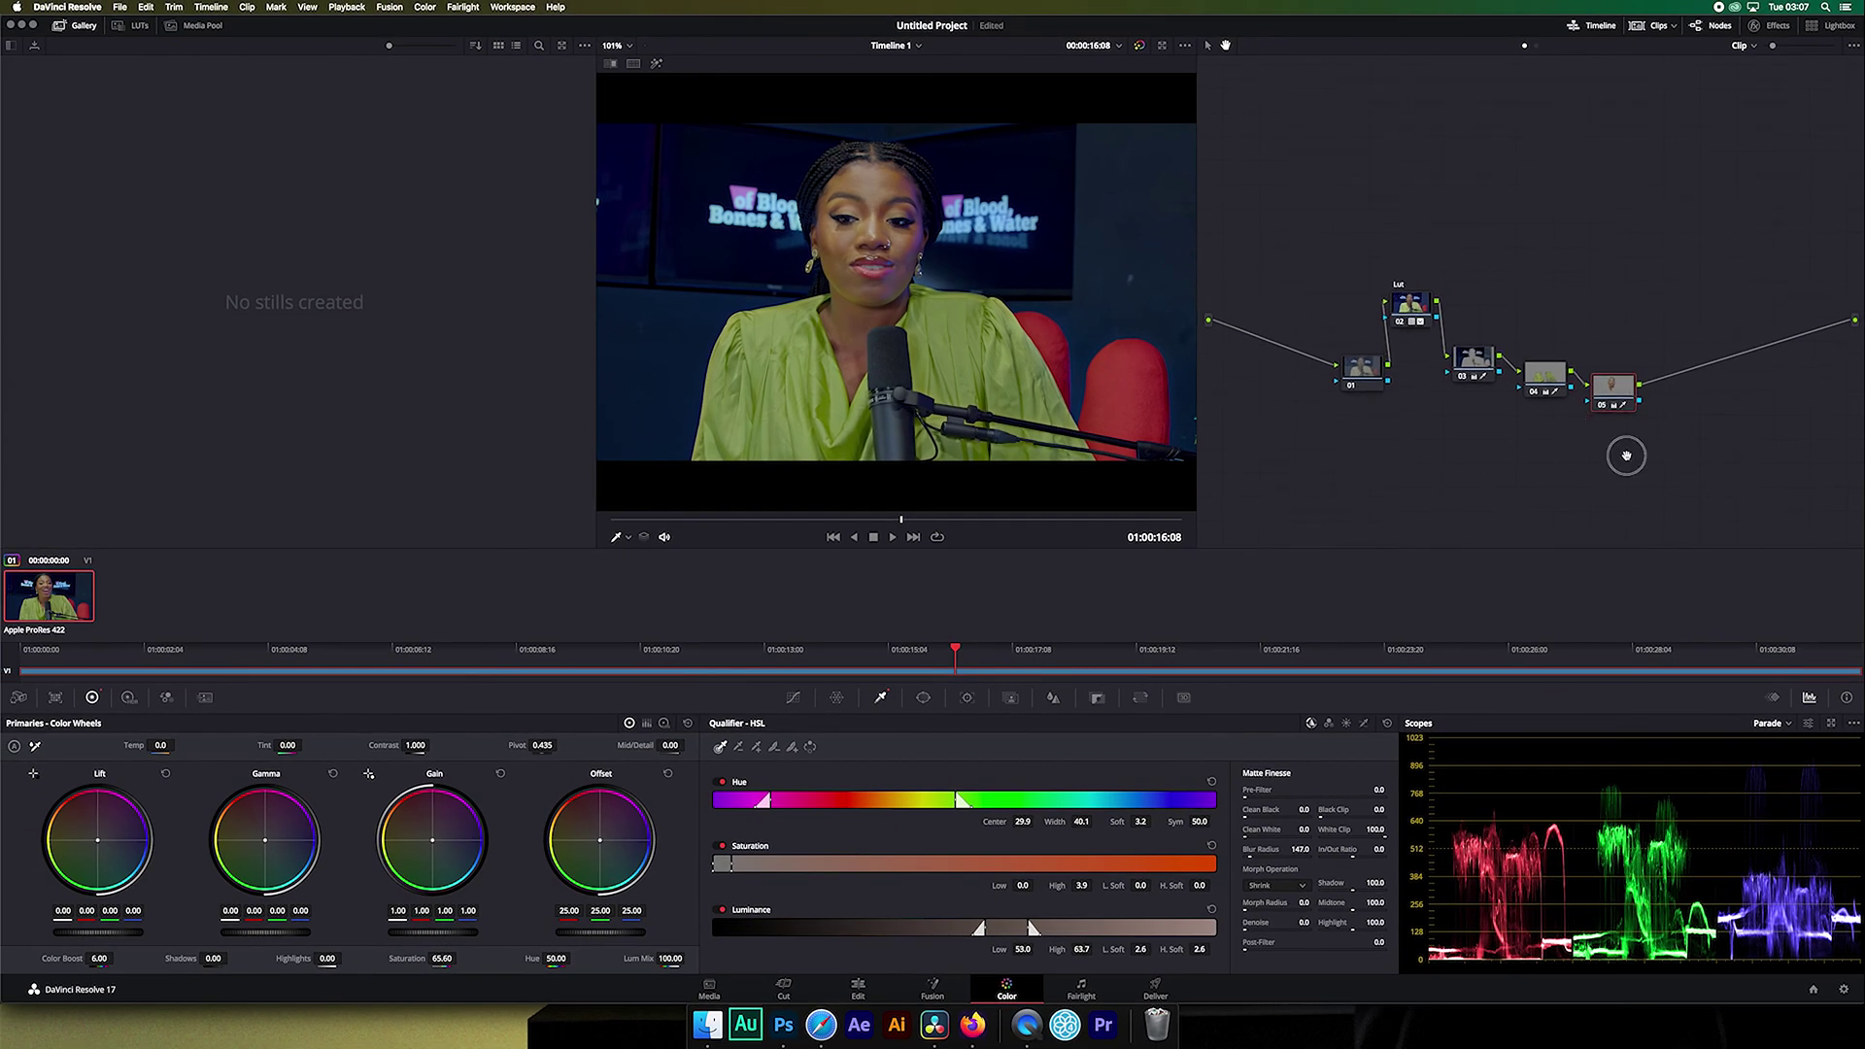
left_click_drag(1449, 463, 1383, 353)
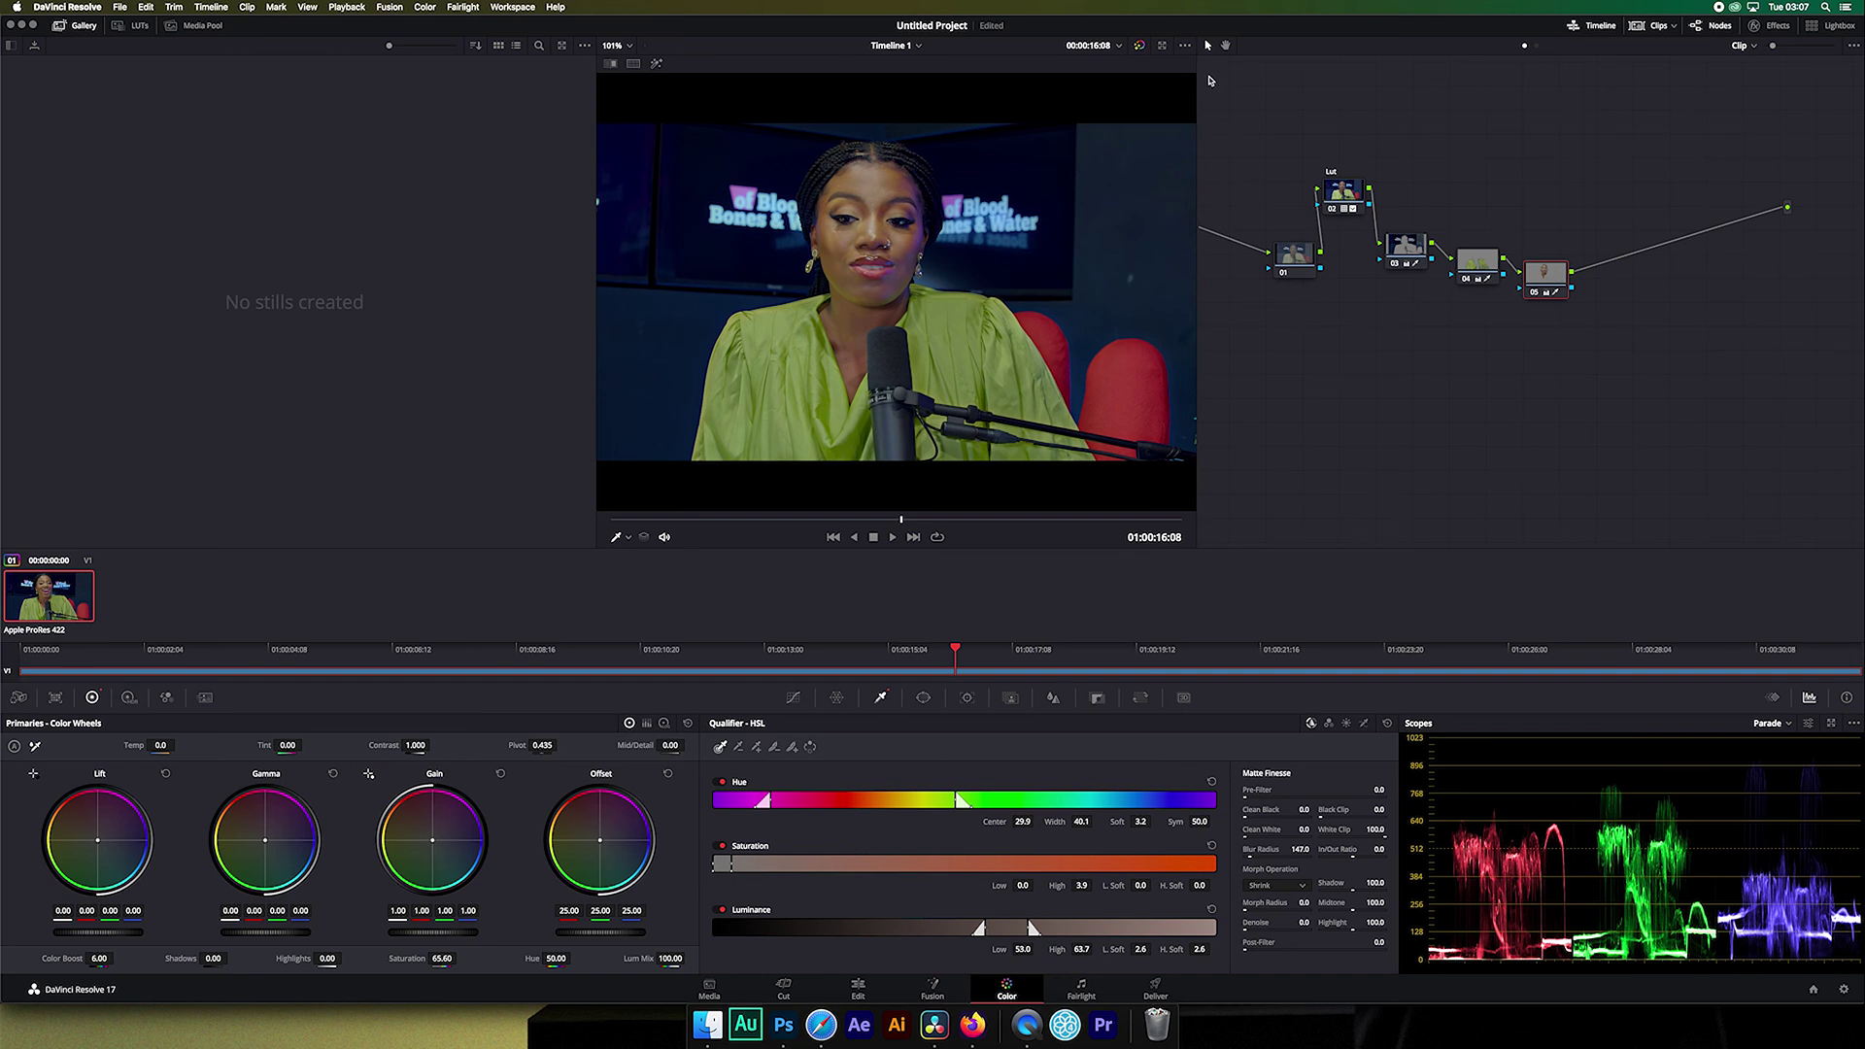
left_click(1140, 47)
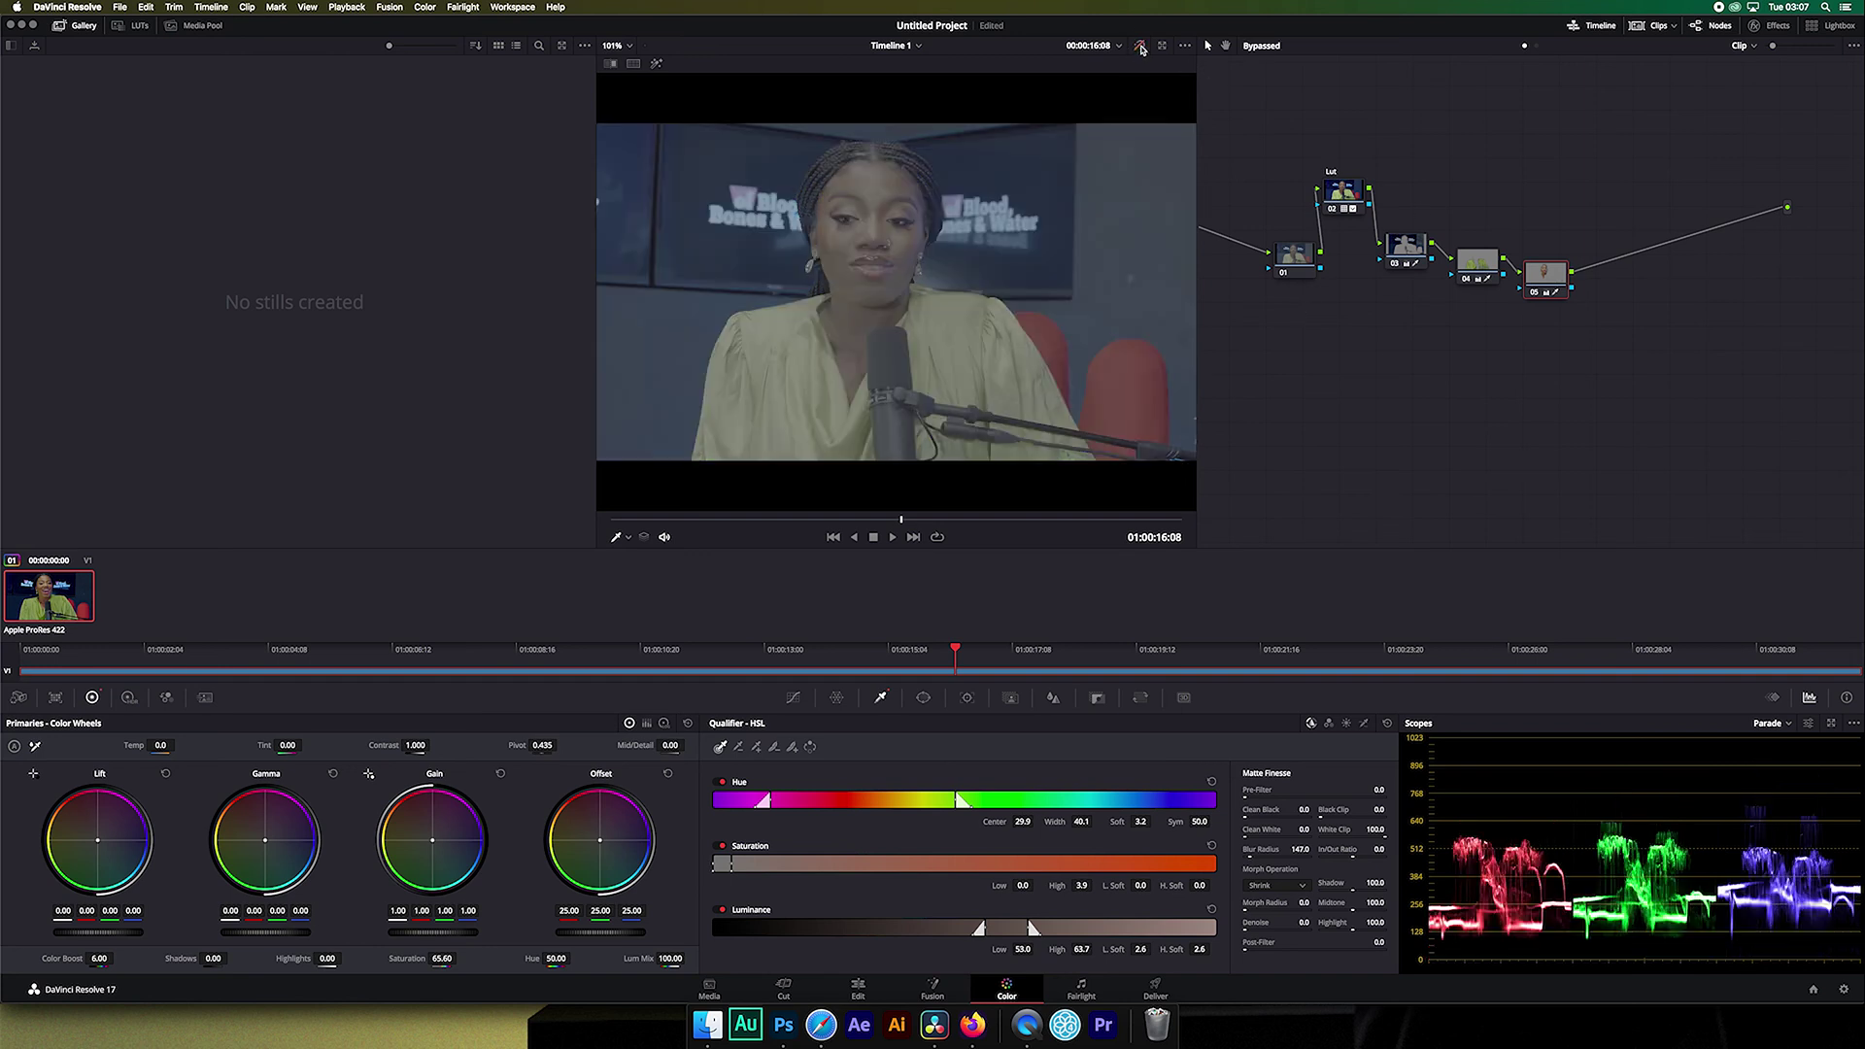
left_click(1140, 47)
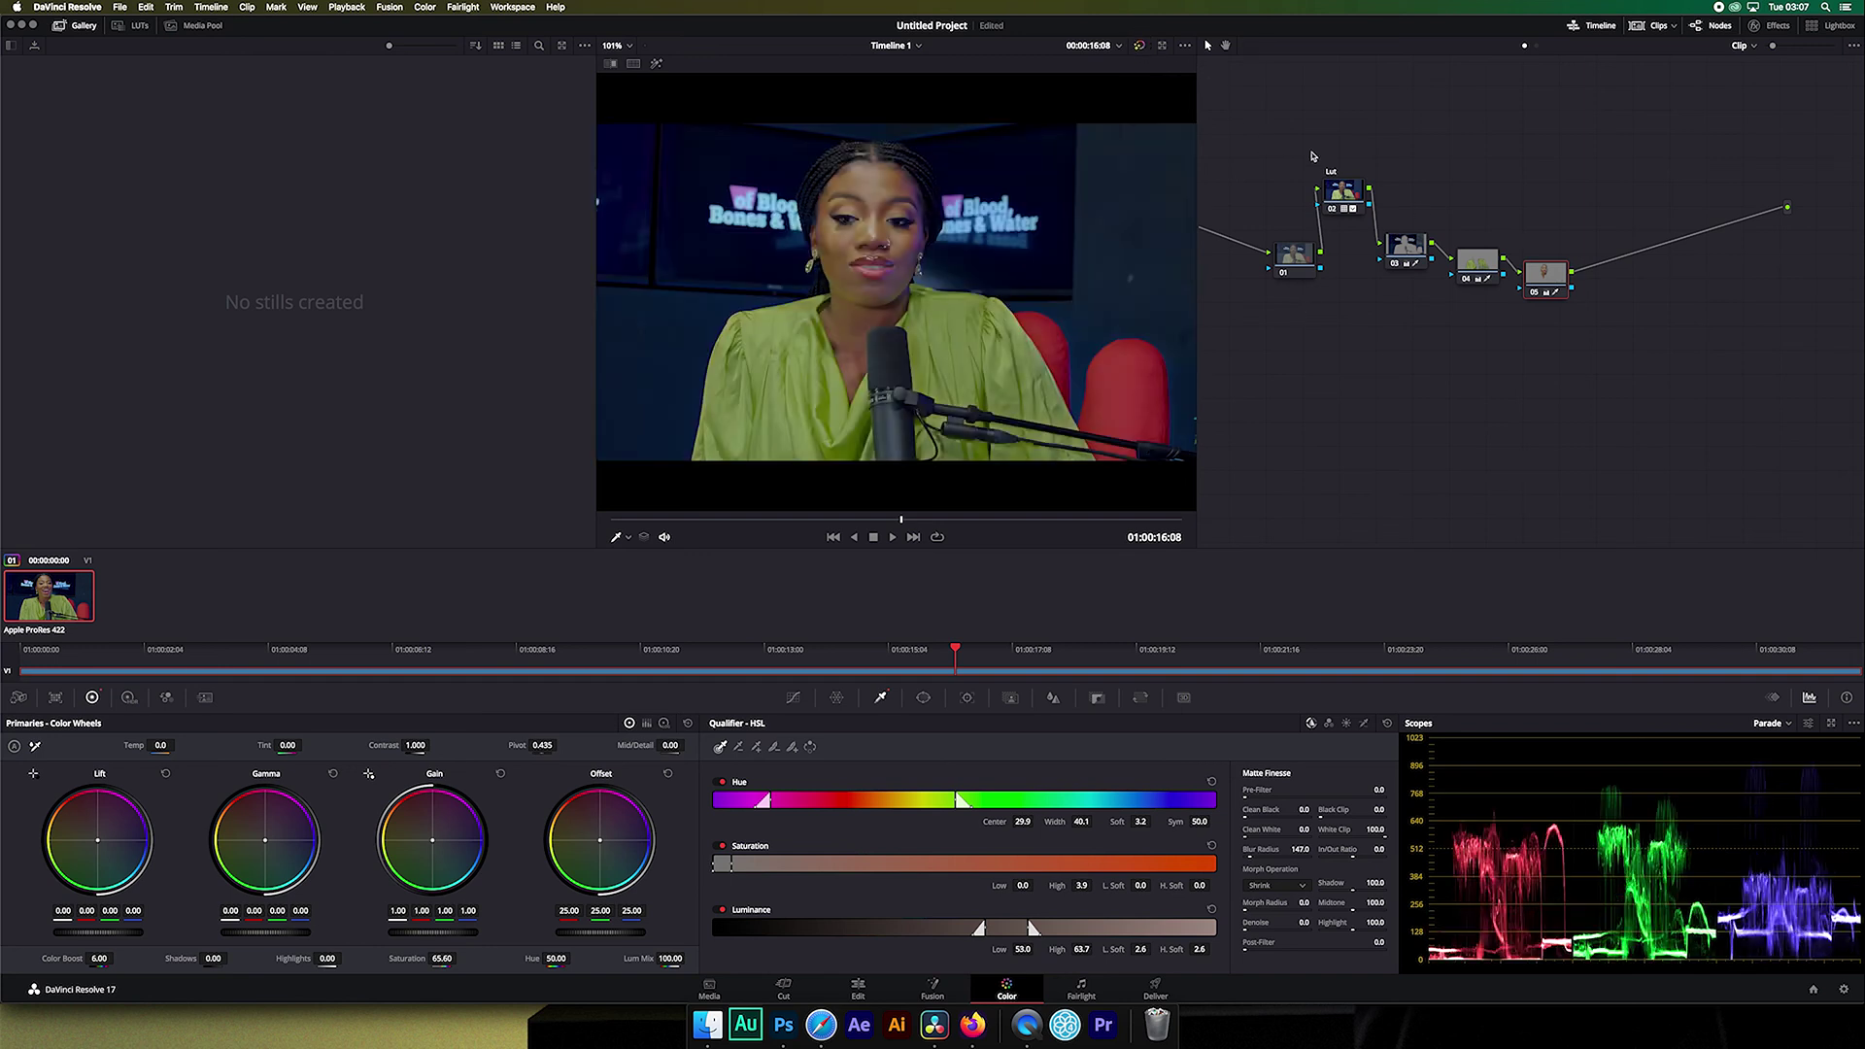
Disable nodes 03, 04 and 05 together to compare against the LUT-only image, and re-enable them
left_click_drag(1395, 201, 1674, 397)
key("ctrl+d")
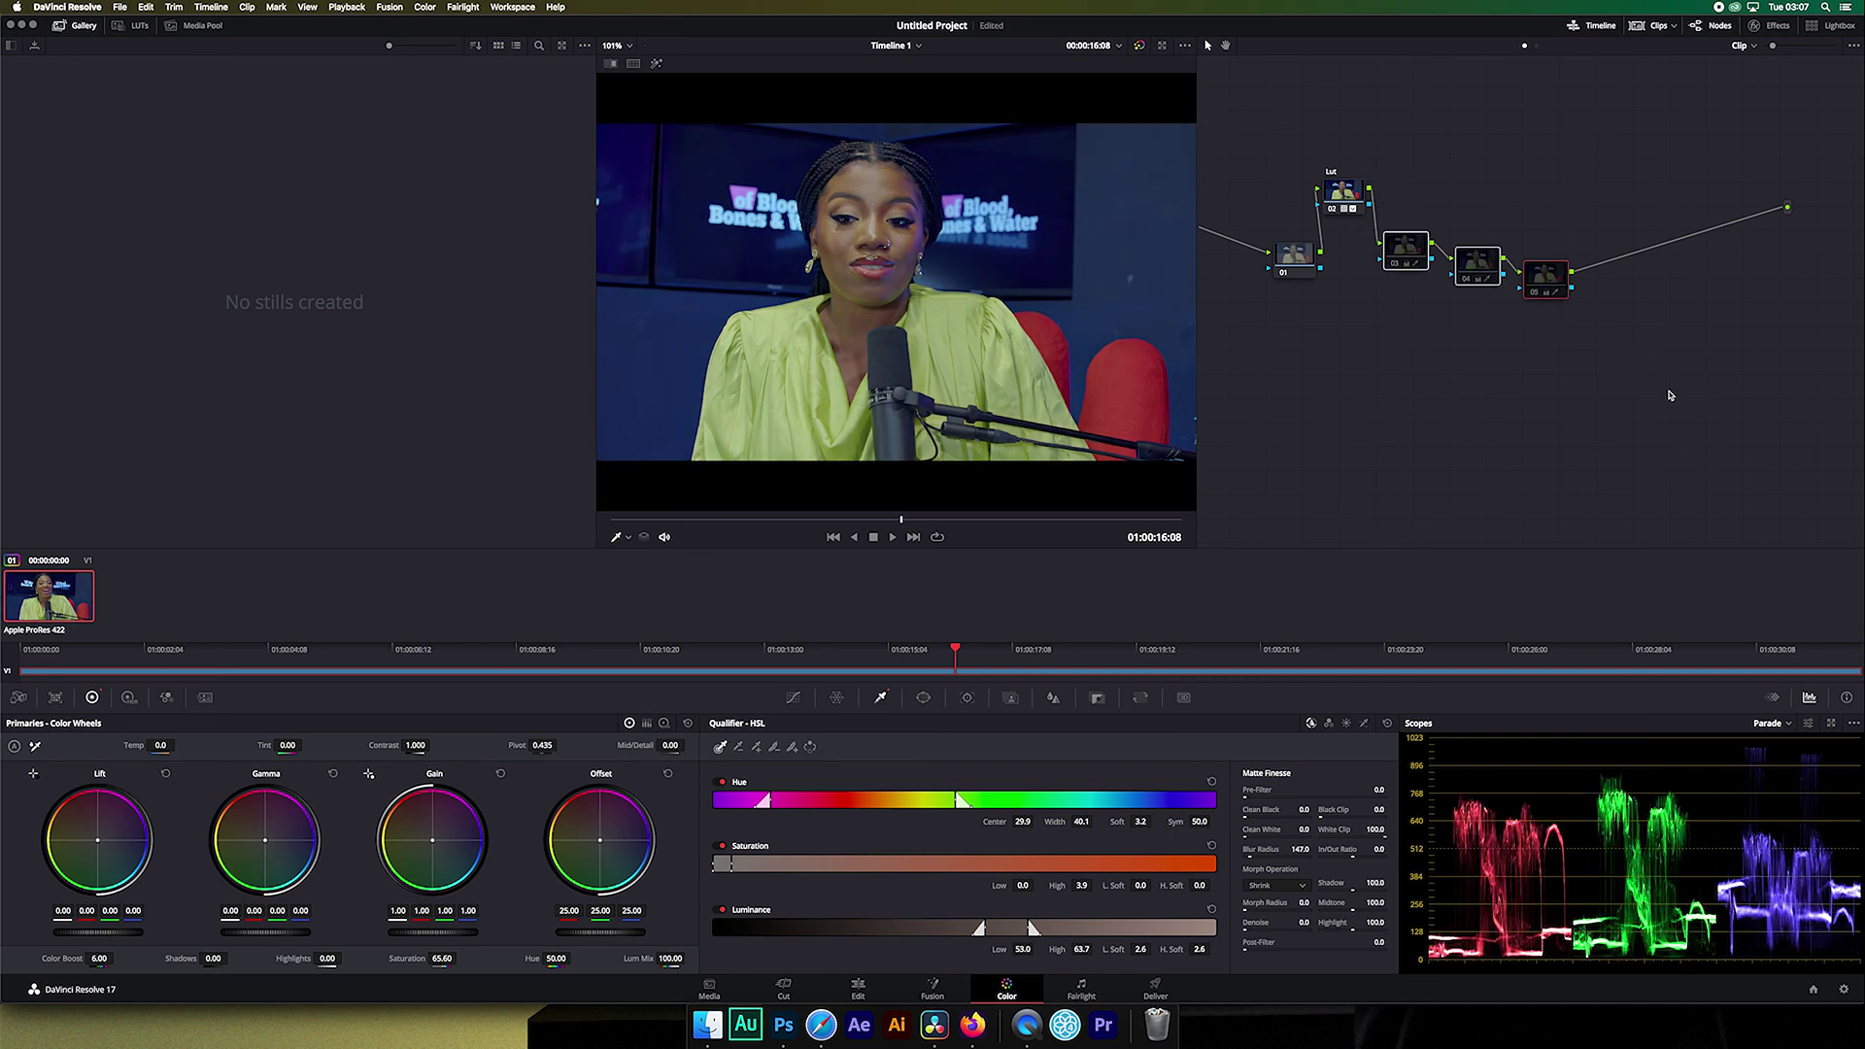
left_click(1343, 187)
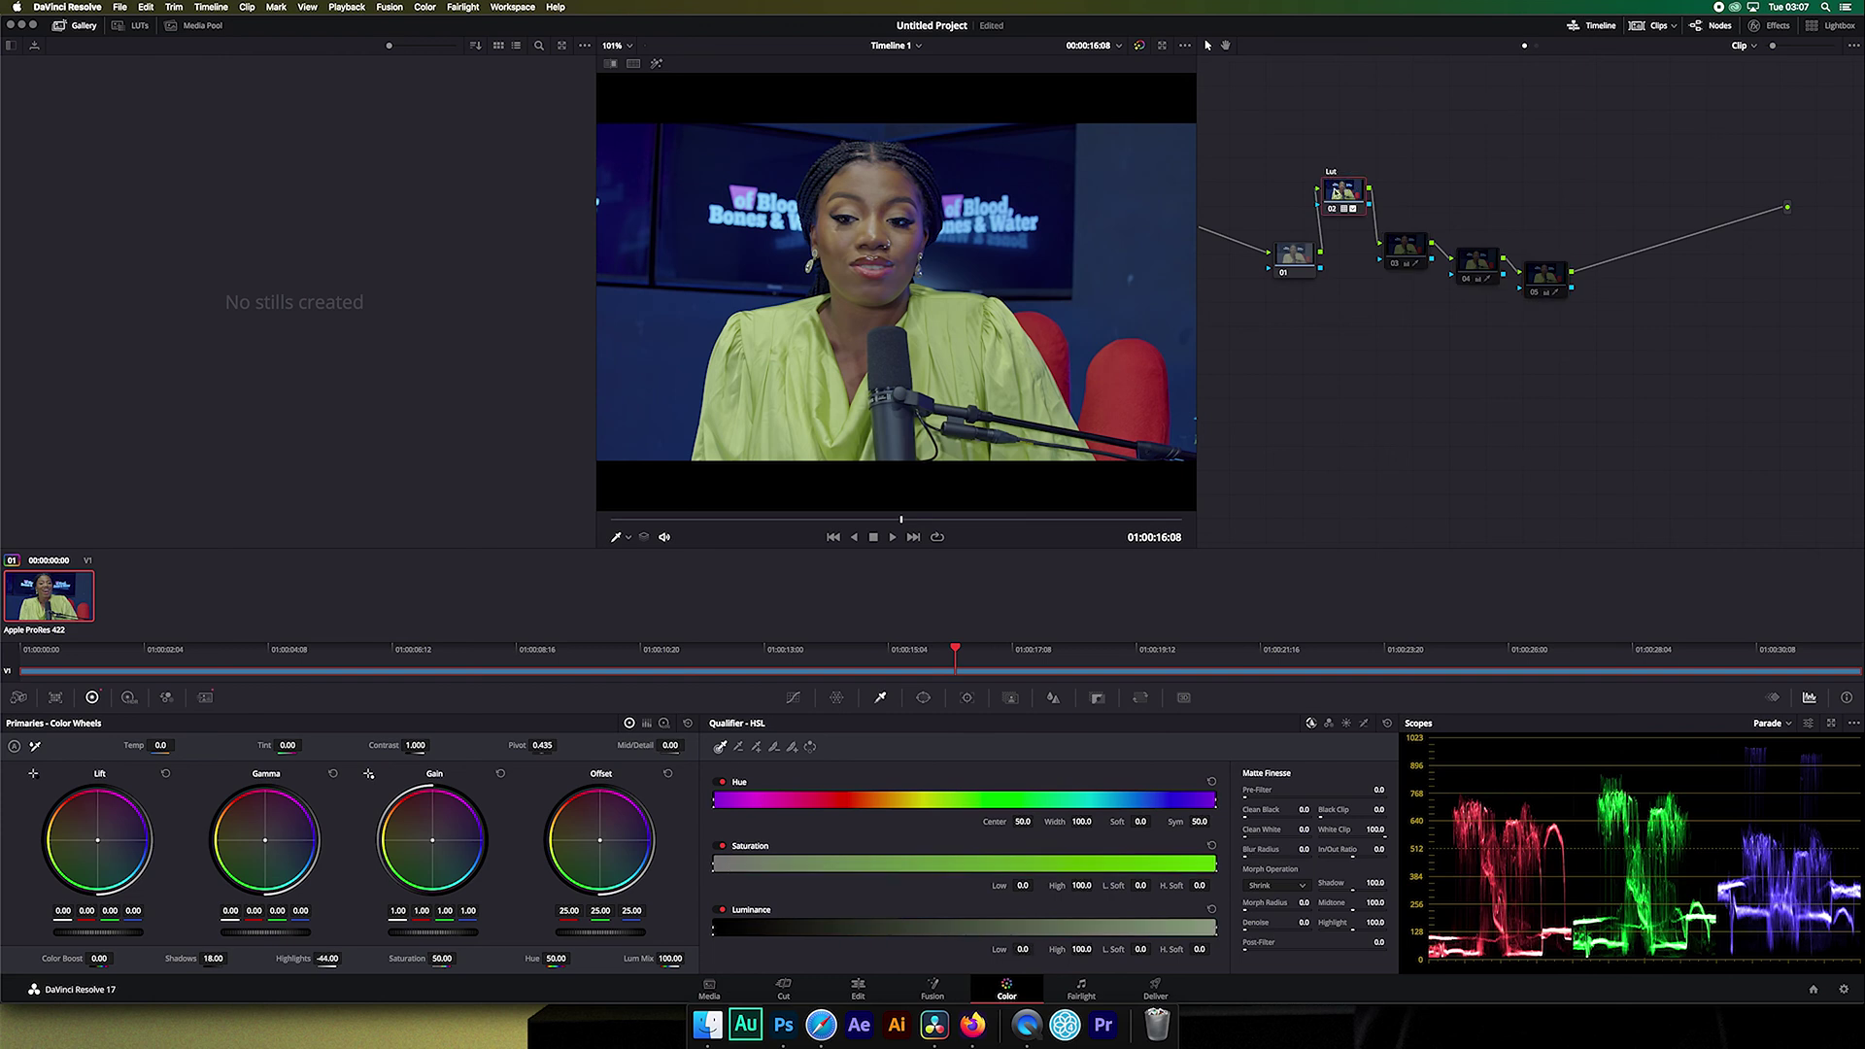
left_click_drag(1298, 245, 1601, 338)
key("super+d")
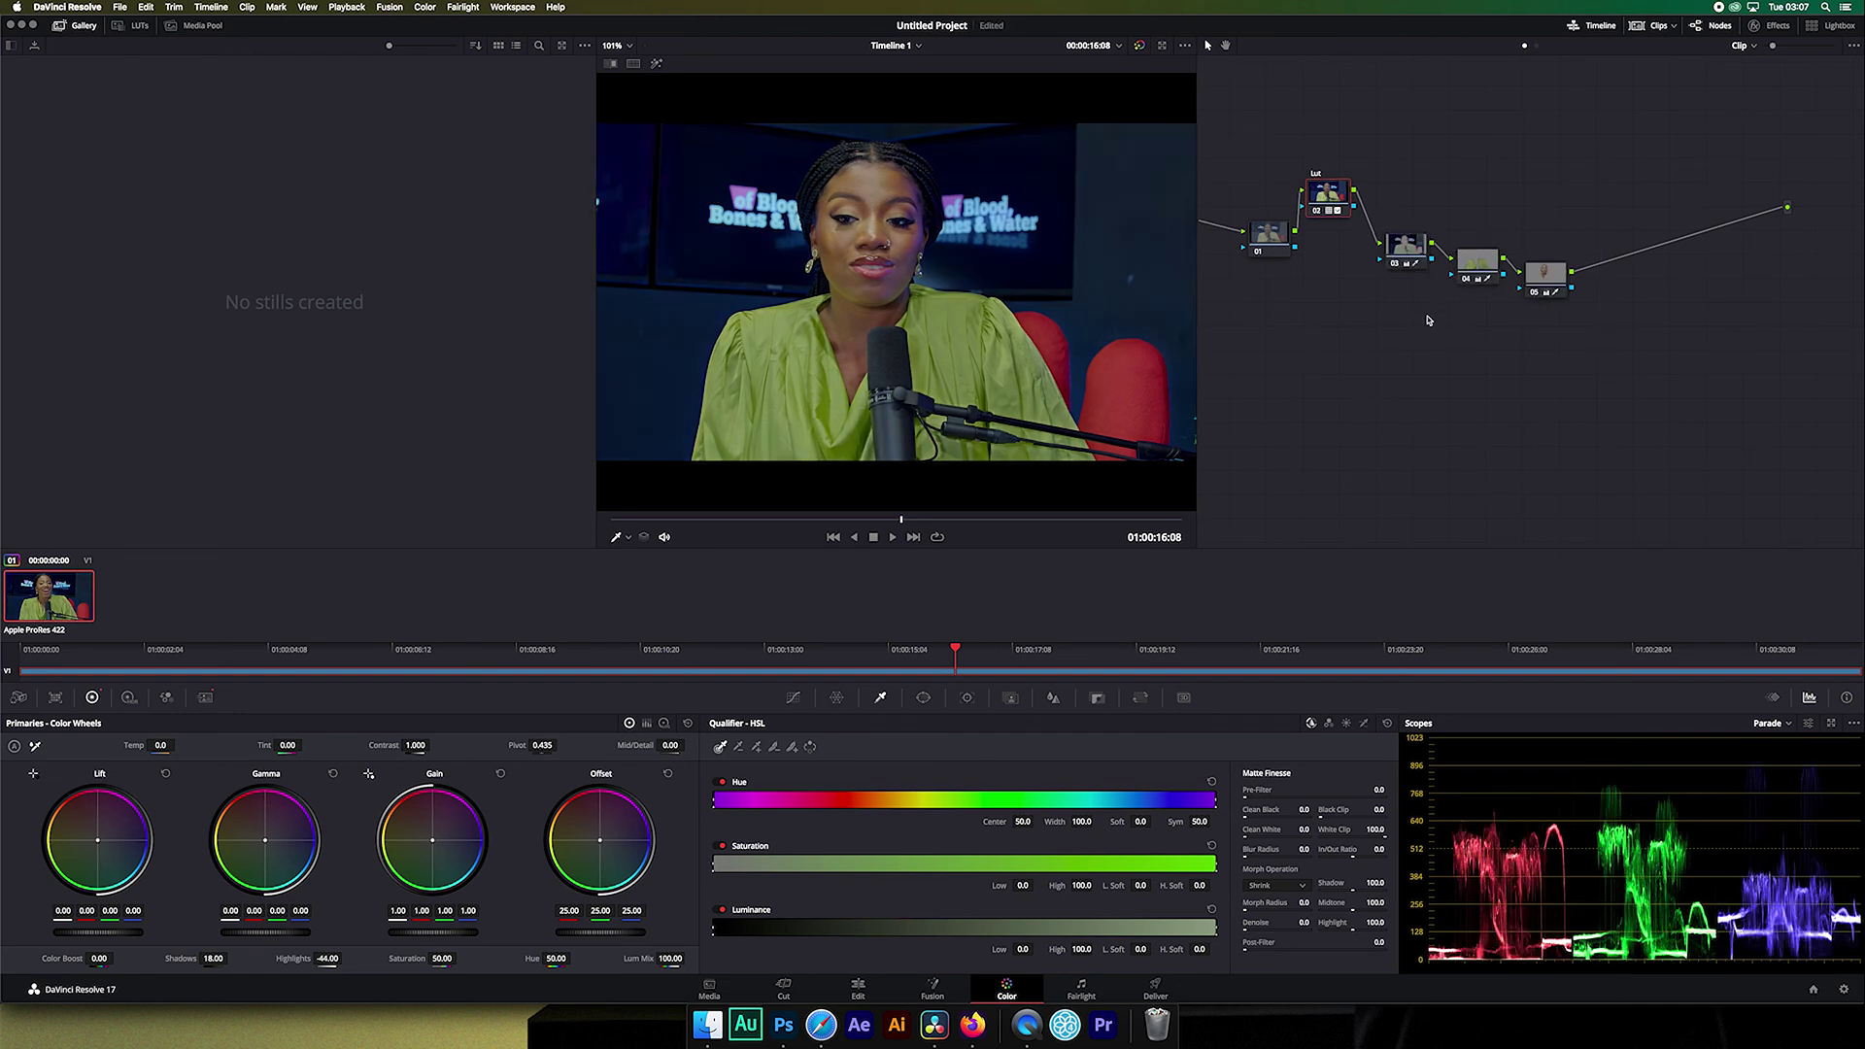
Add a corrector node and insert it into the connection between node 05 and the output
right_click(1483, 324)
mouse_move(1550, 347)
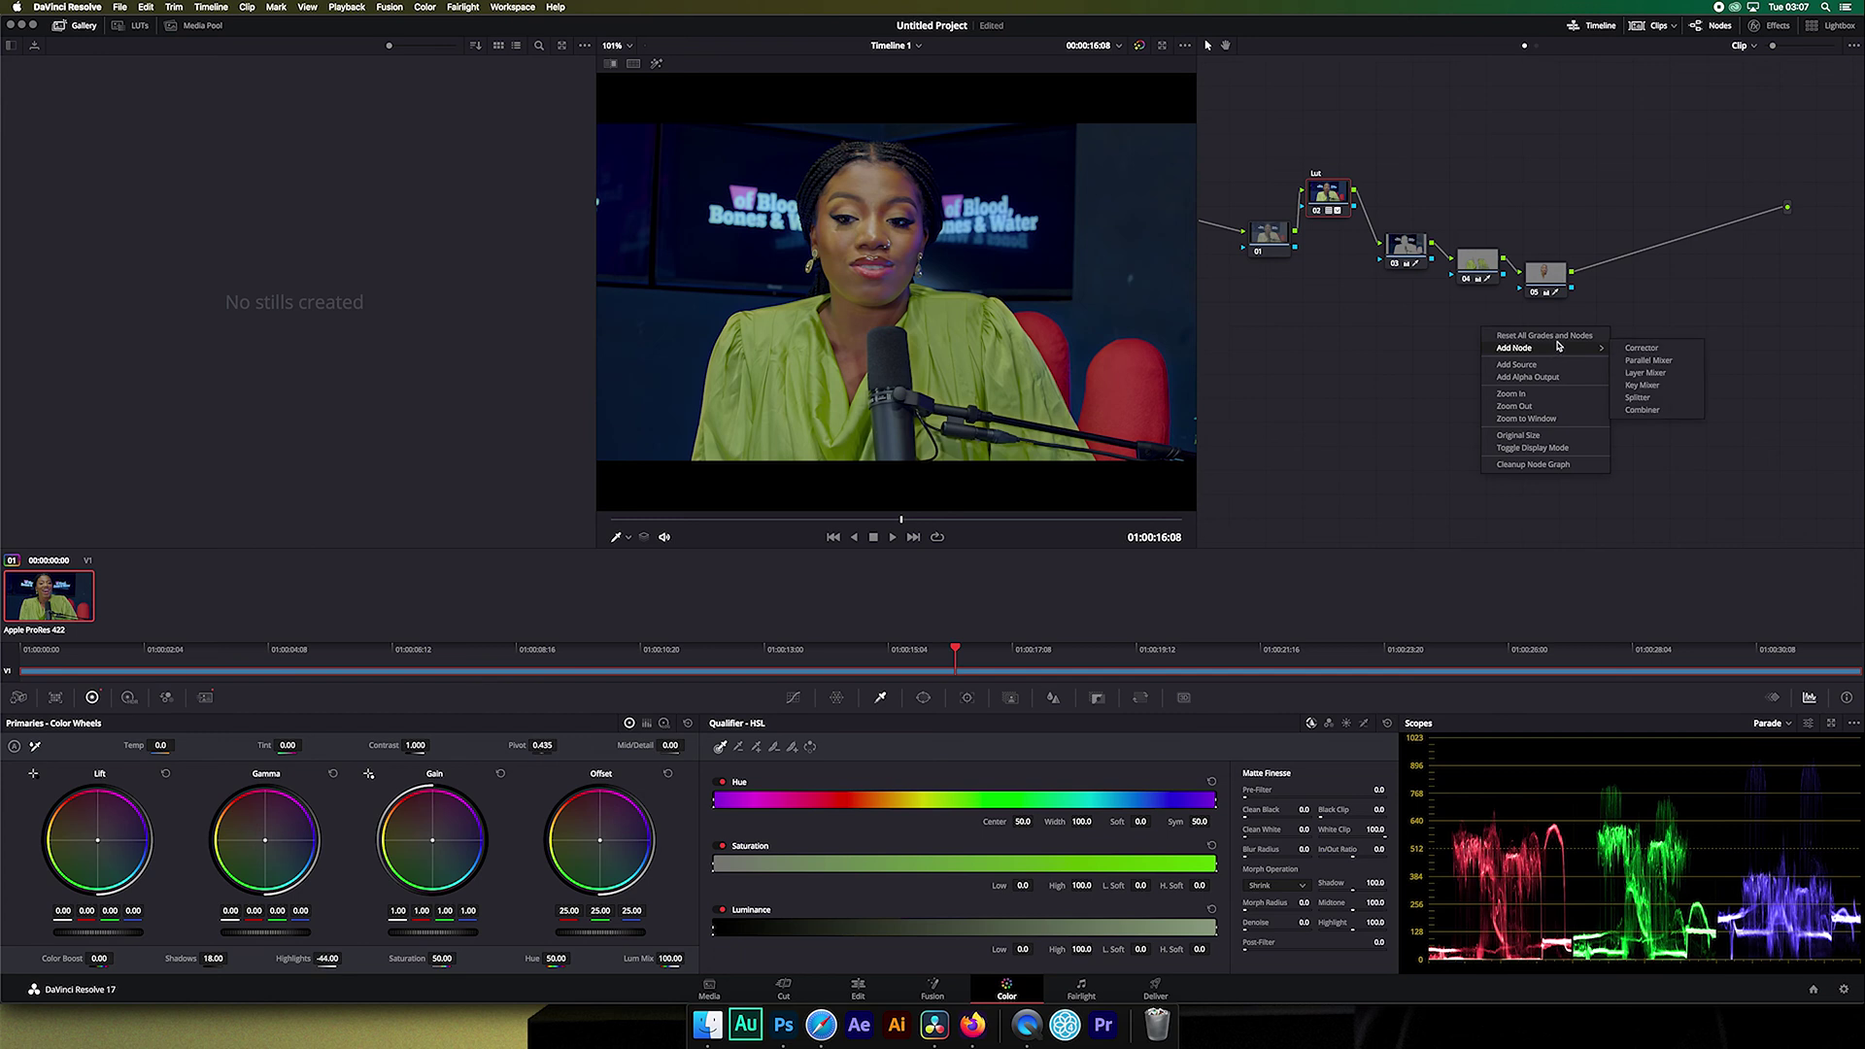
left_click(1631, 352)
left_click_drag(1488, 339, 1623, 273)
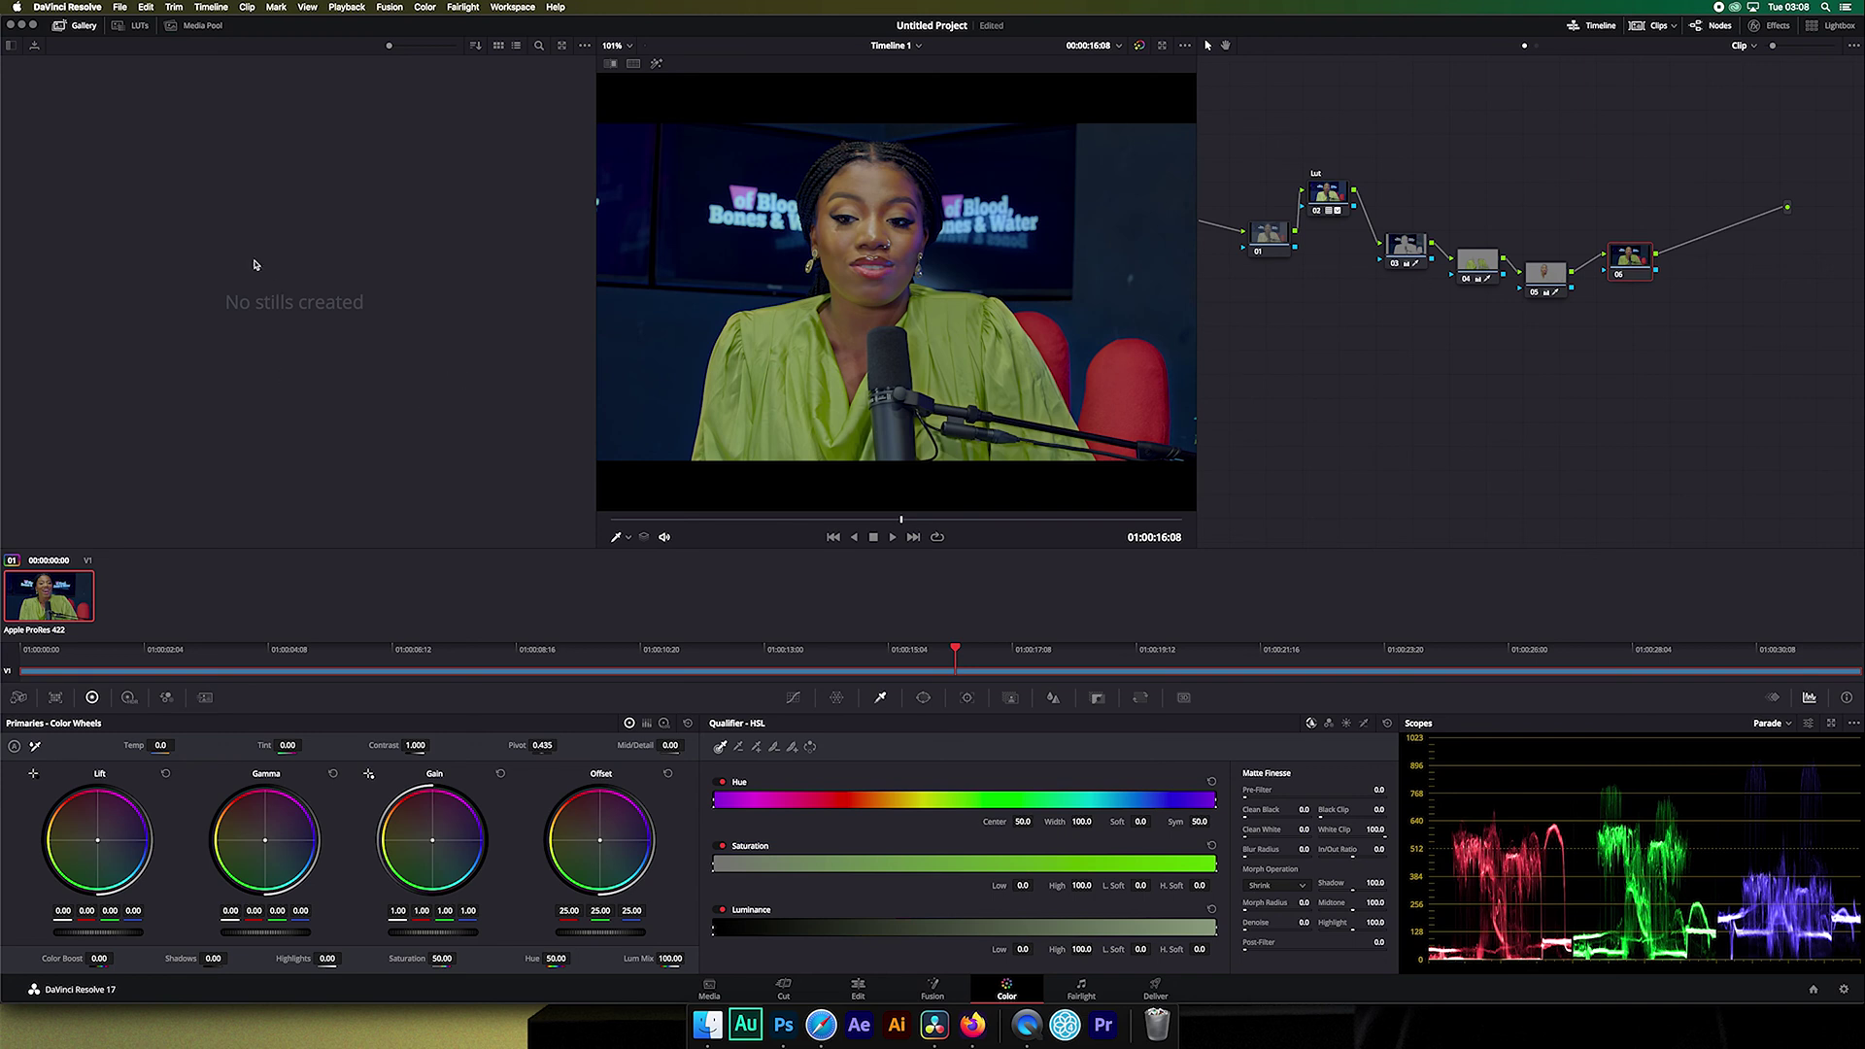
Apply the DCI-P3 Kodak 2383 D65 LUT from the Film Looks collection to node 06
left_click_drag(312, 673, 408, 666)
key("super+z")
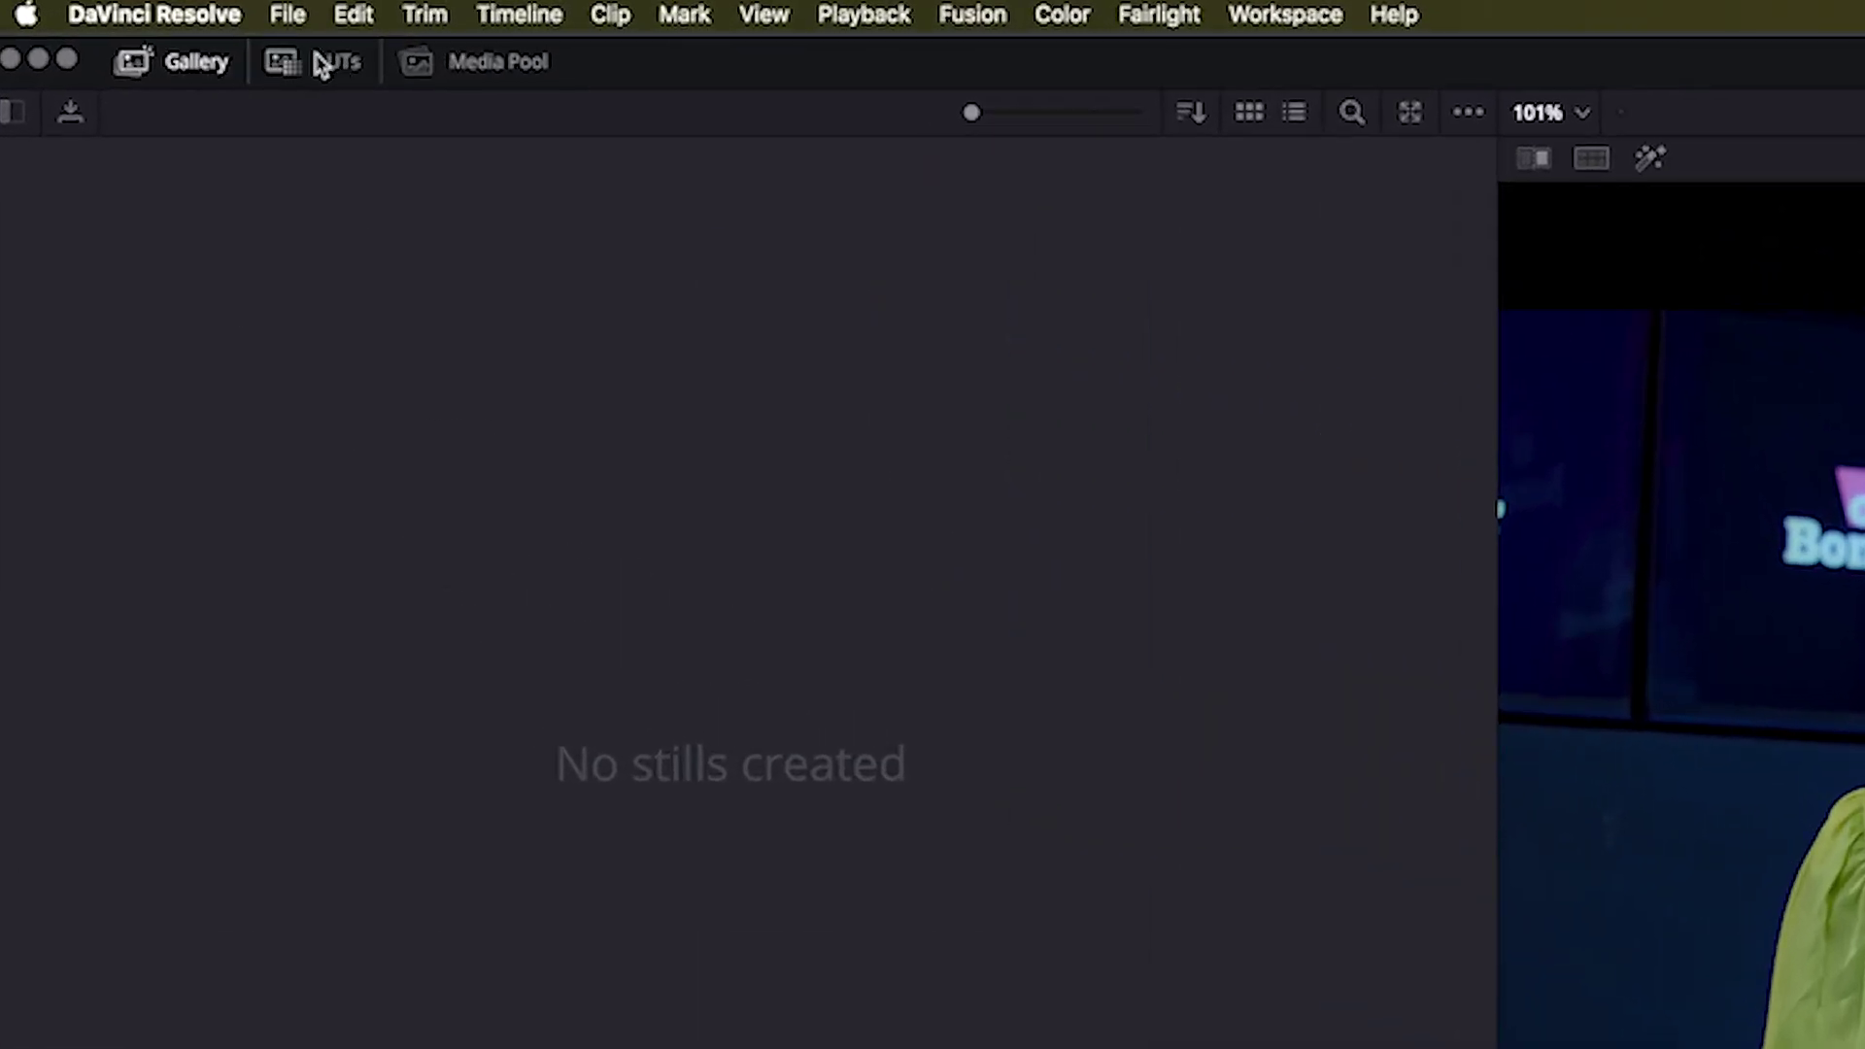
left_click(338, 63)
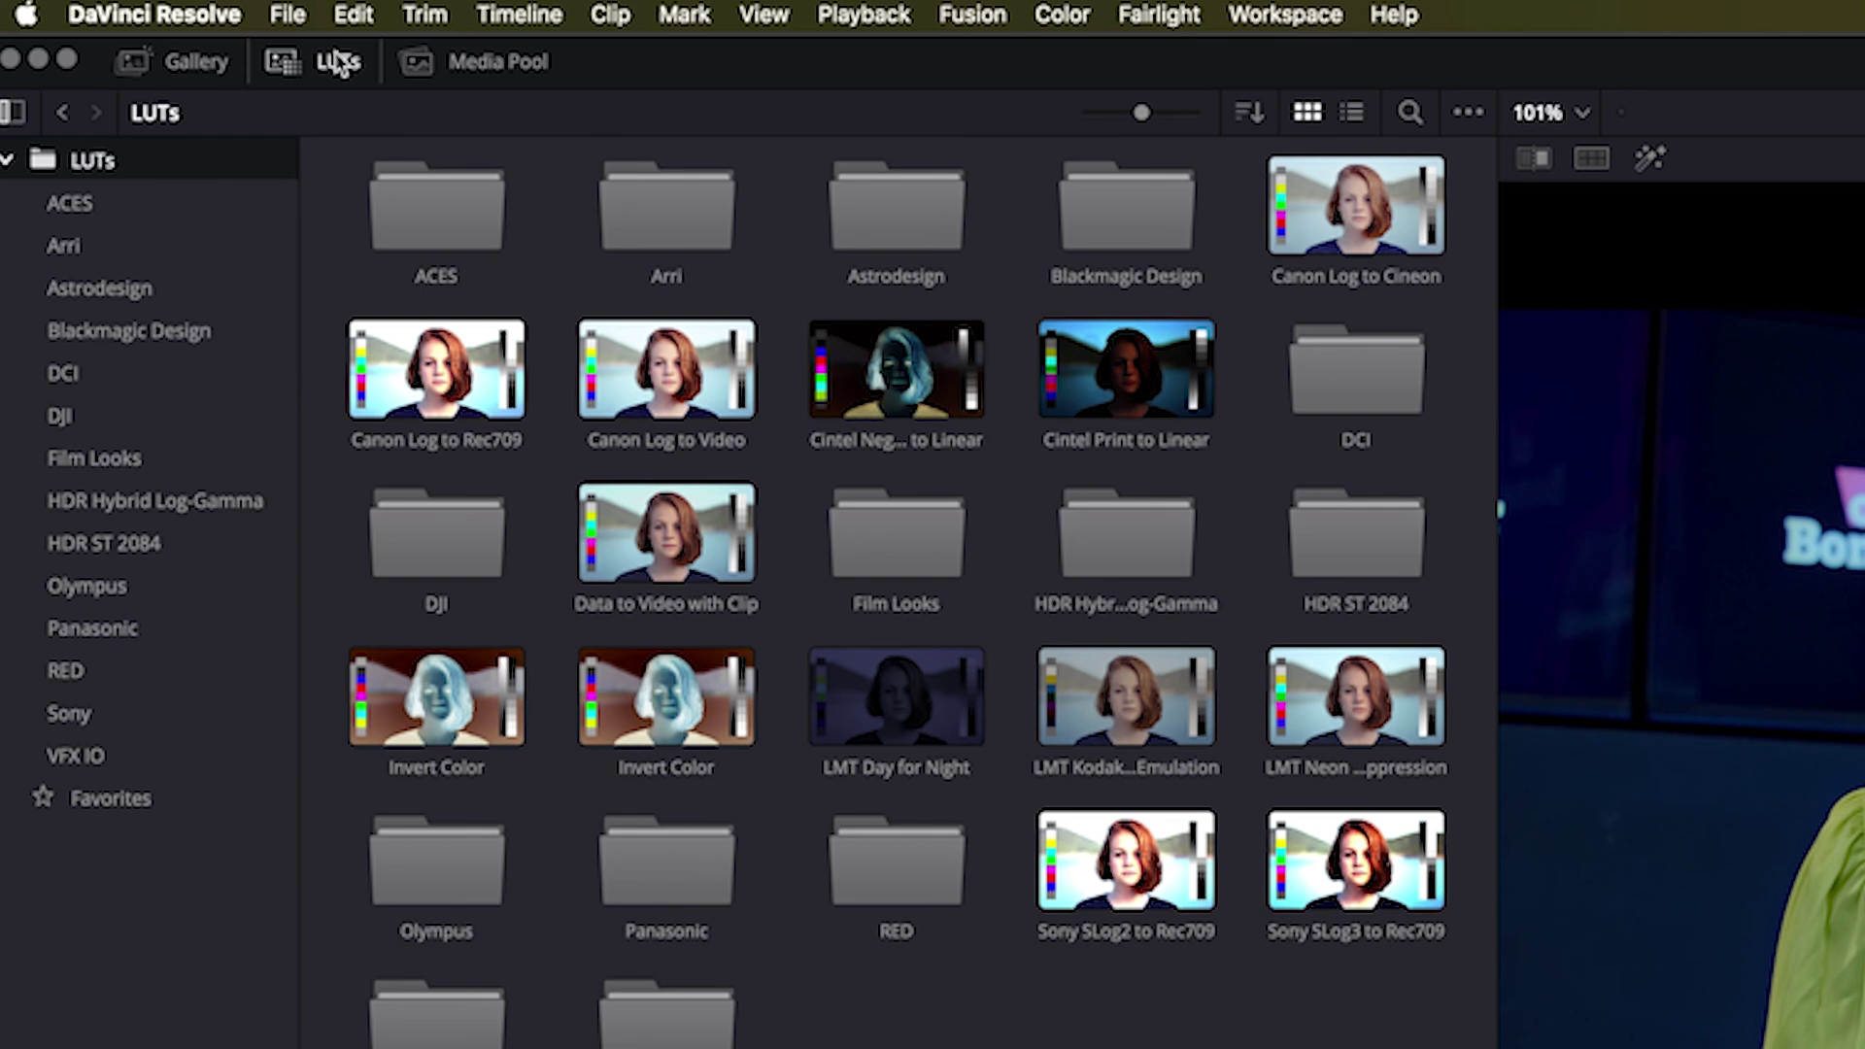
left_click(120, 467)
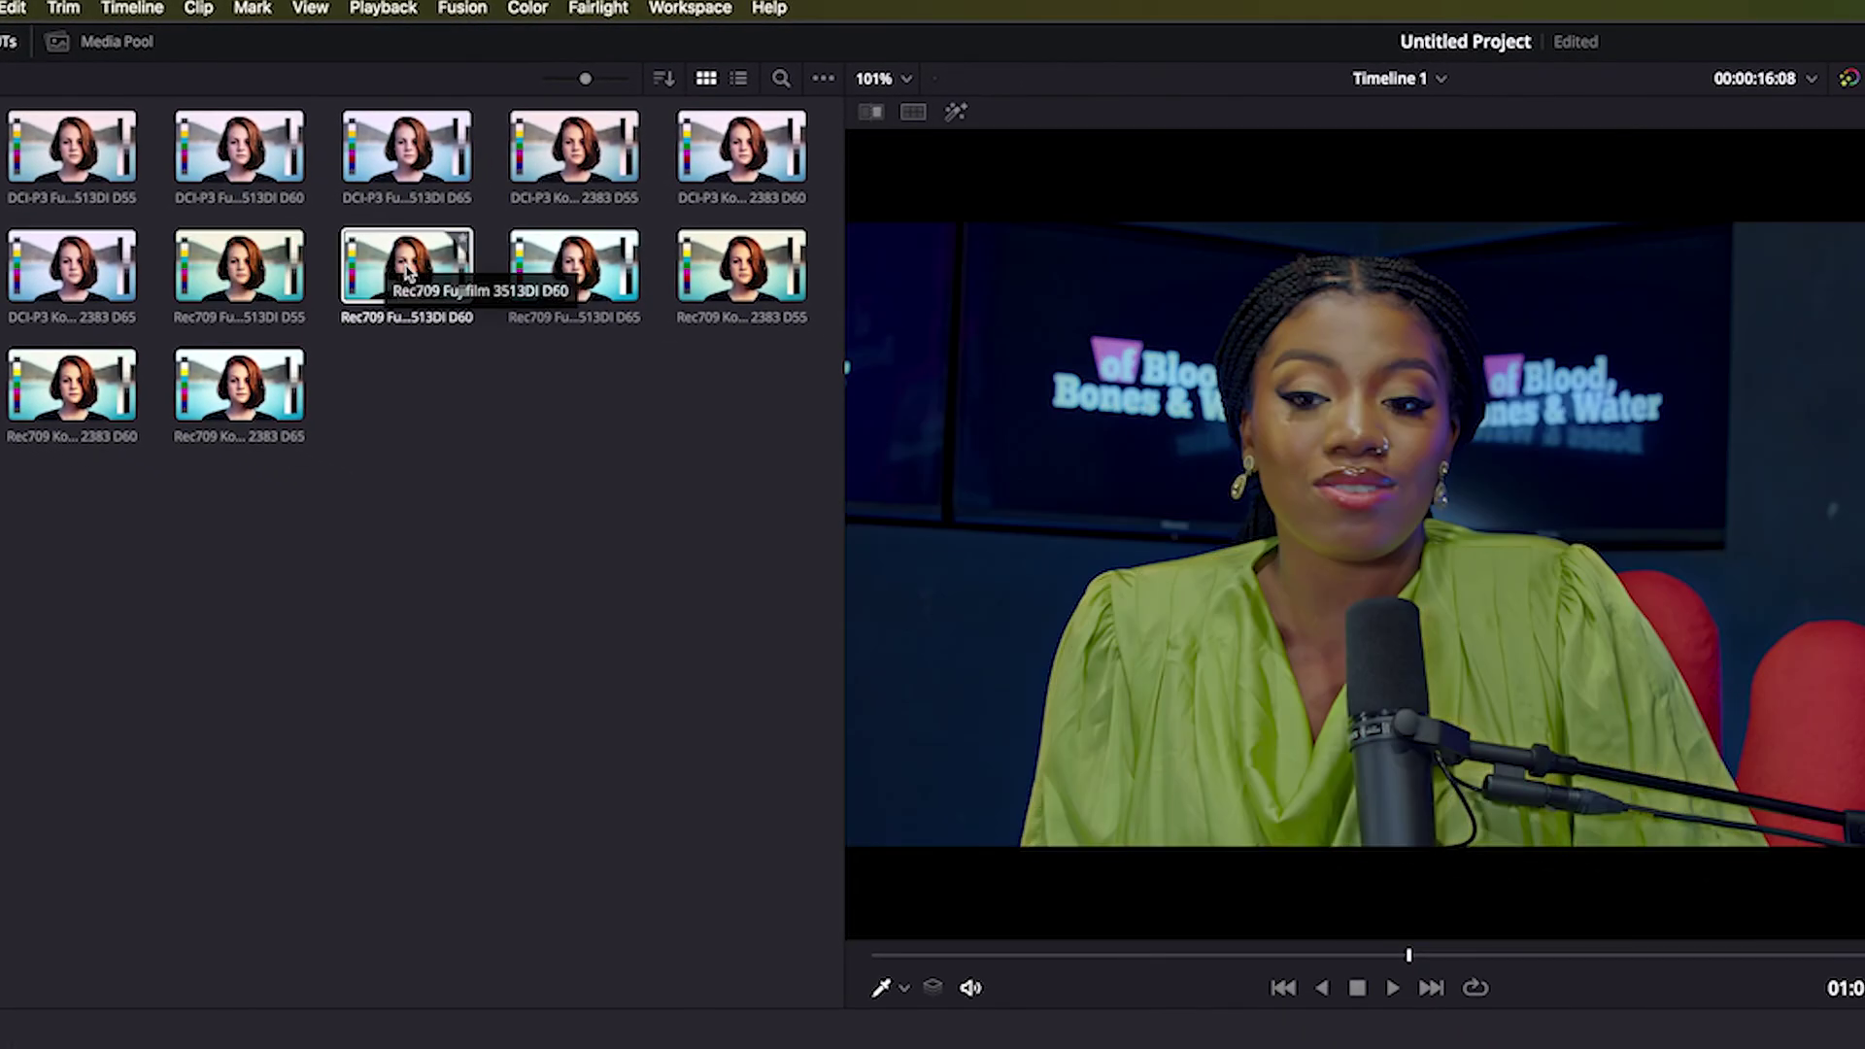
right_click(86, 266)
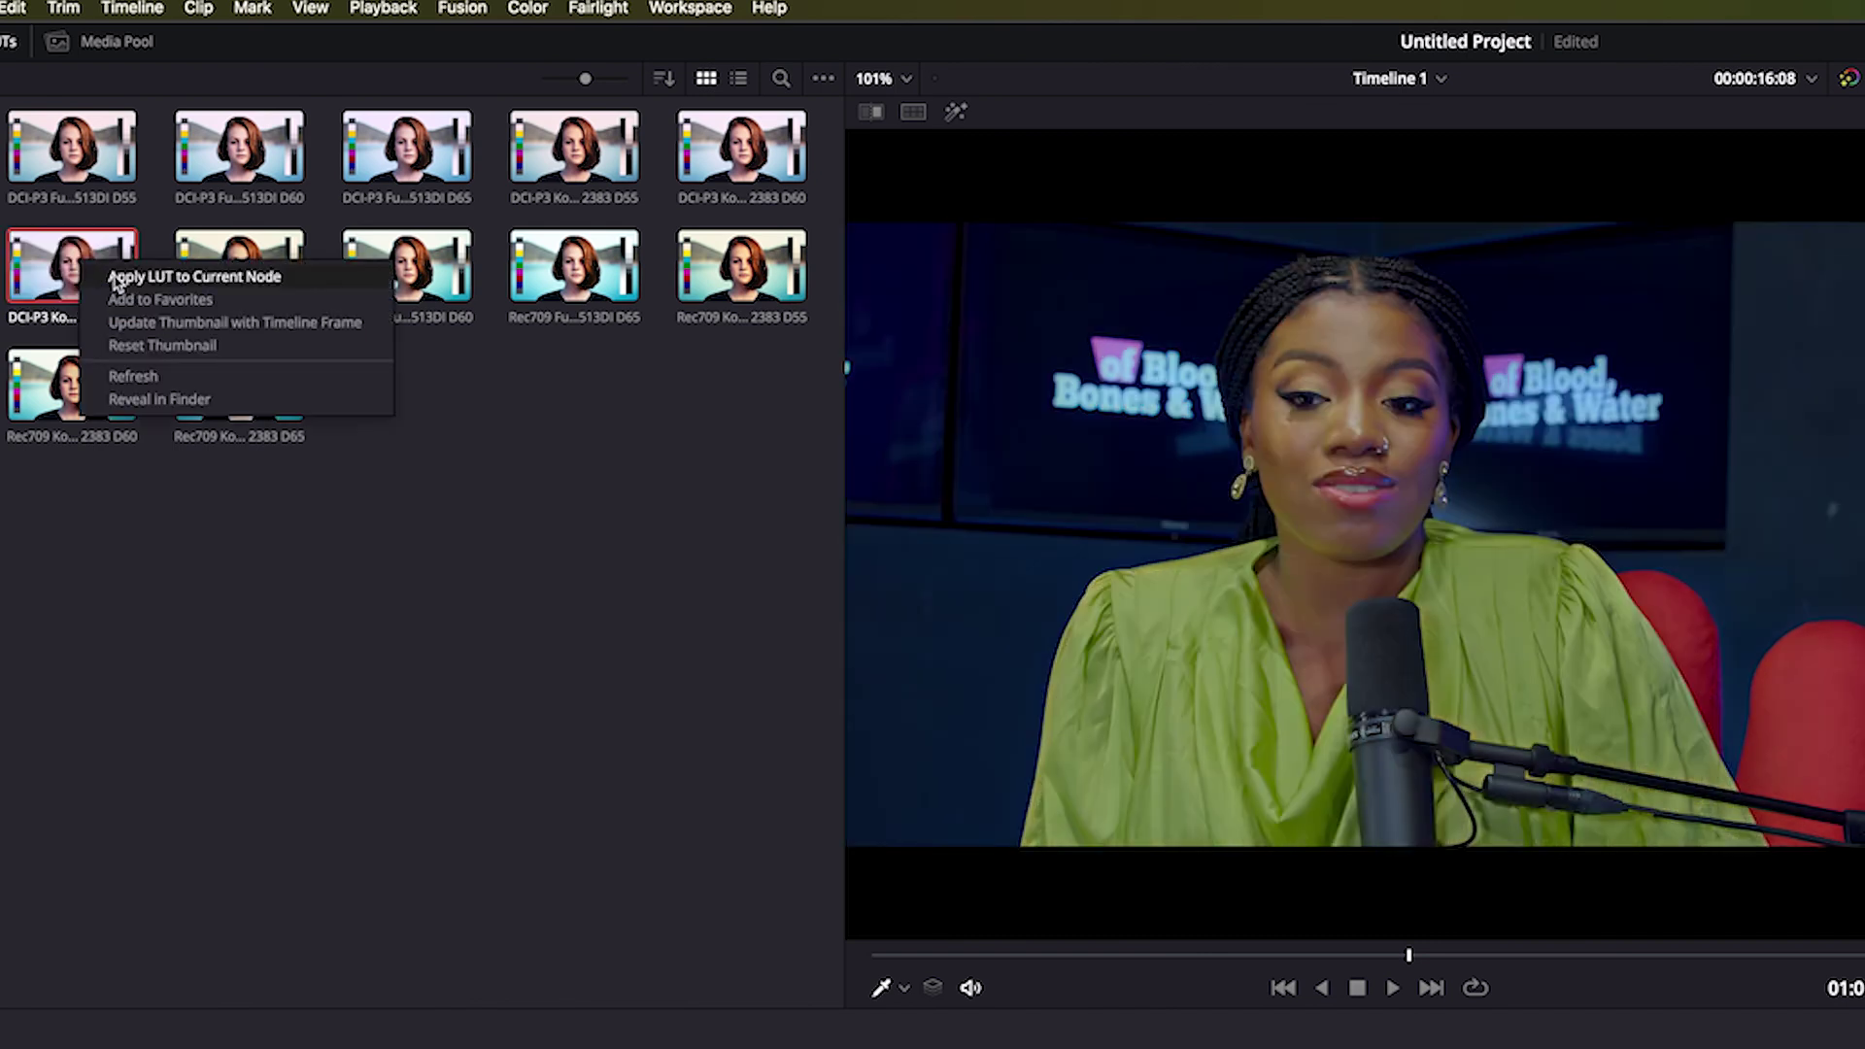
left_click(145, 277)
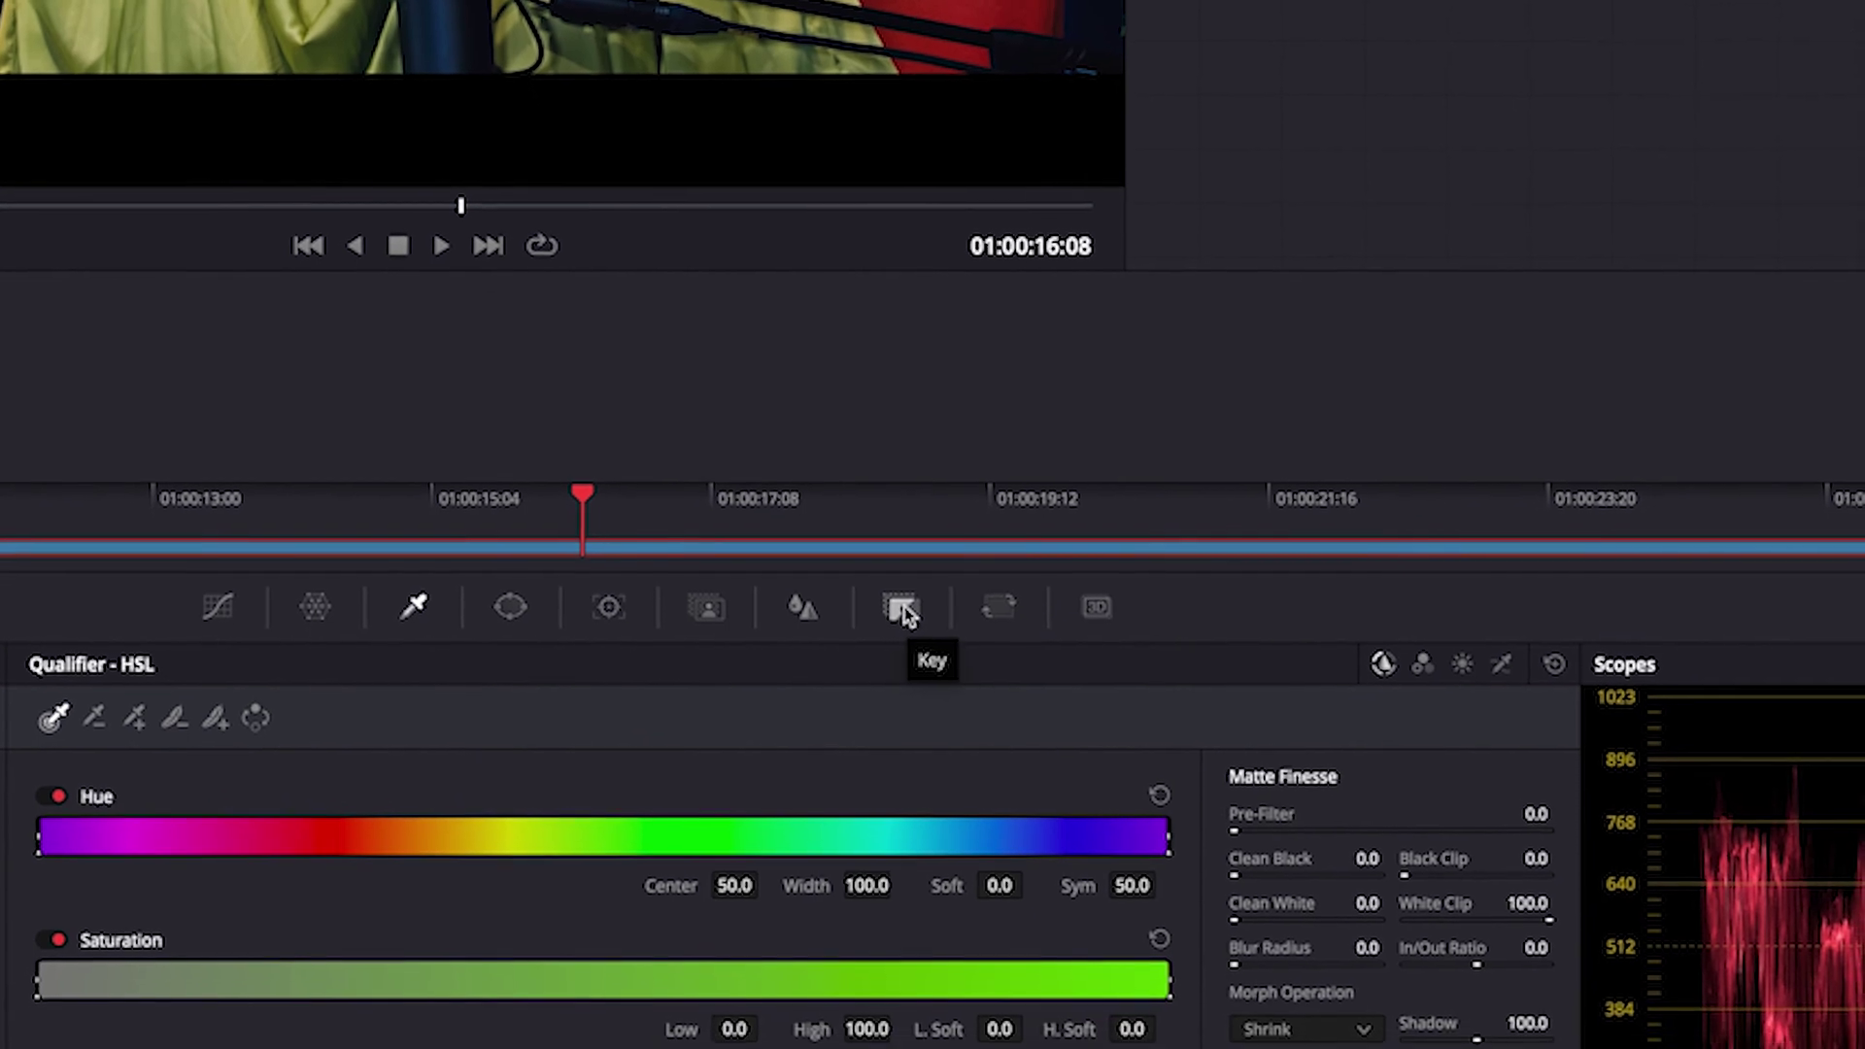
Reduce the film look's strength by setting node 06's key output gain to 0.292
left_click(901, 608)
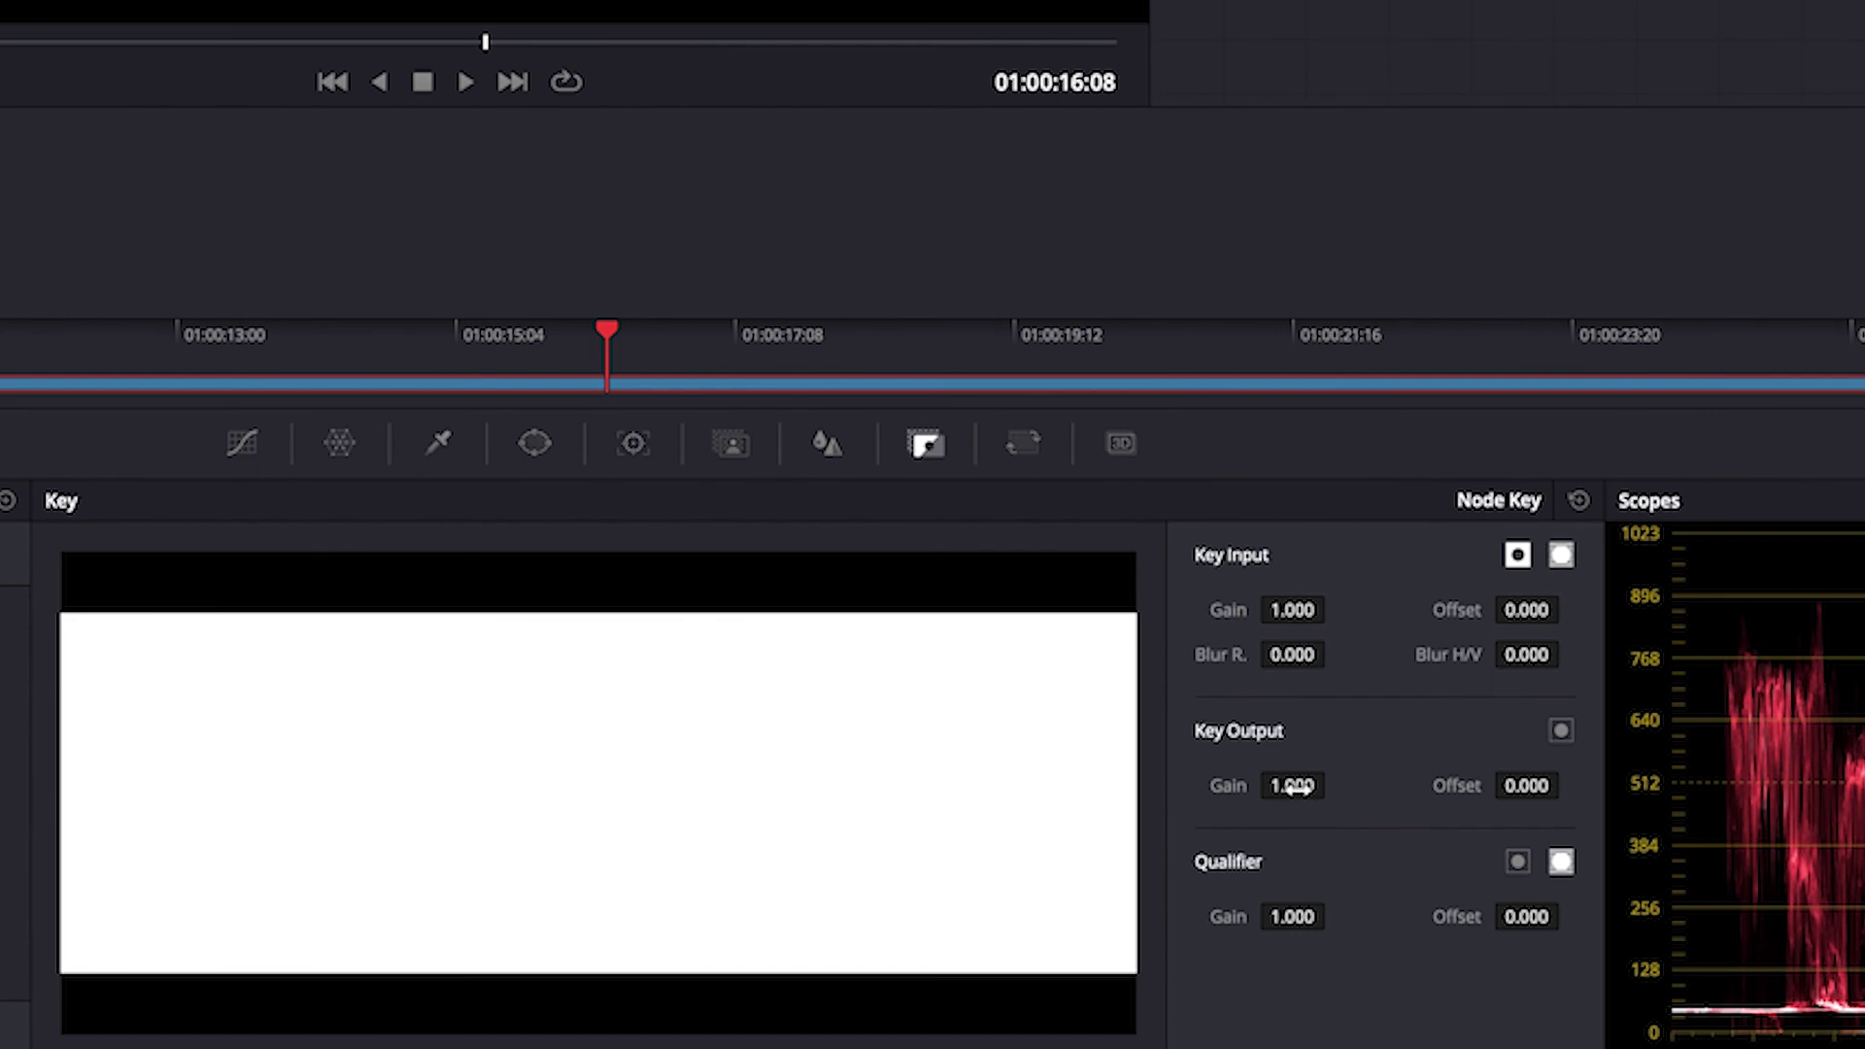
left_click_drag(1292, 787, 597, 789)
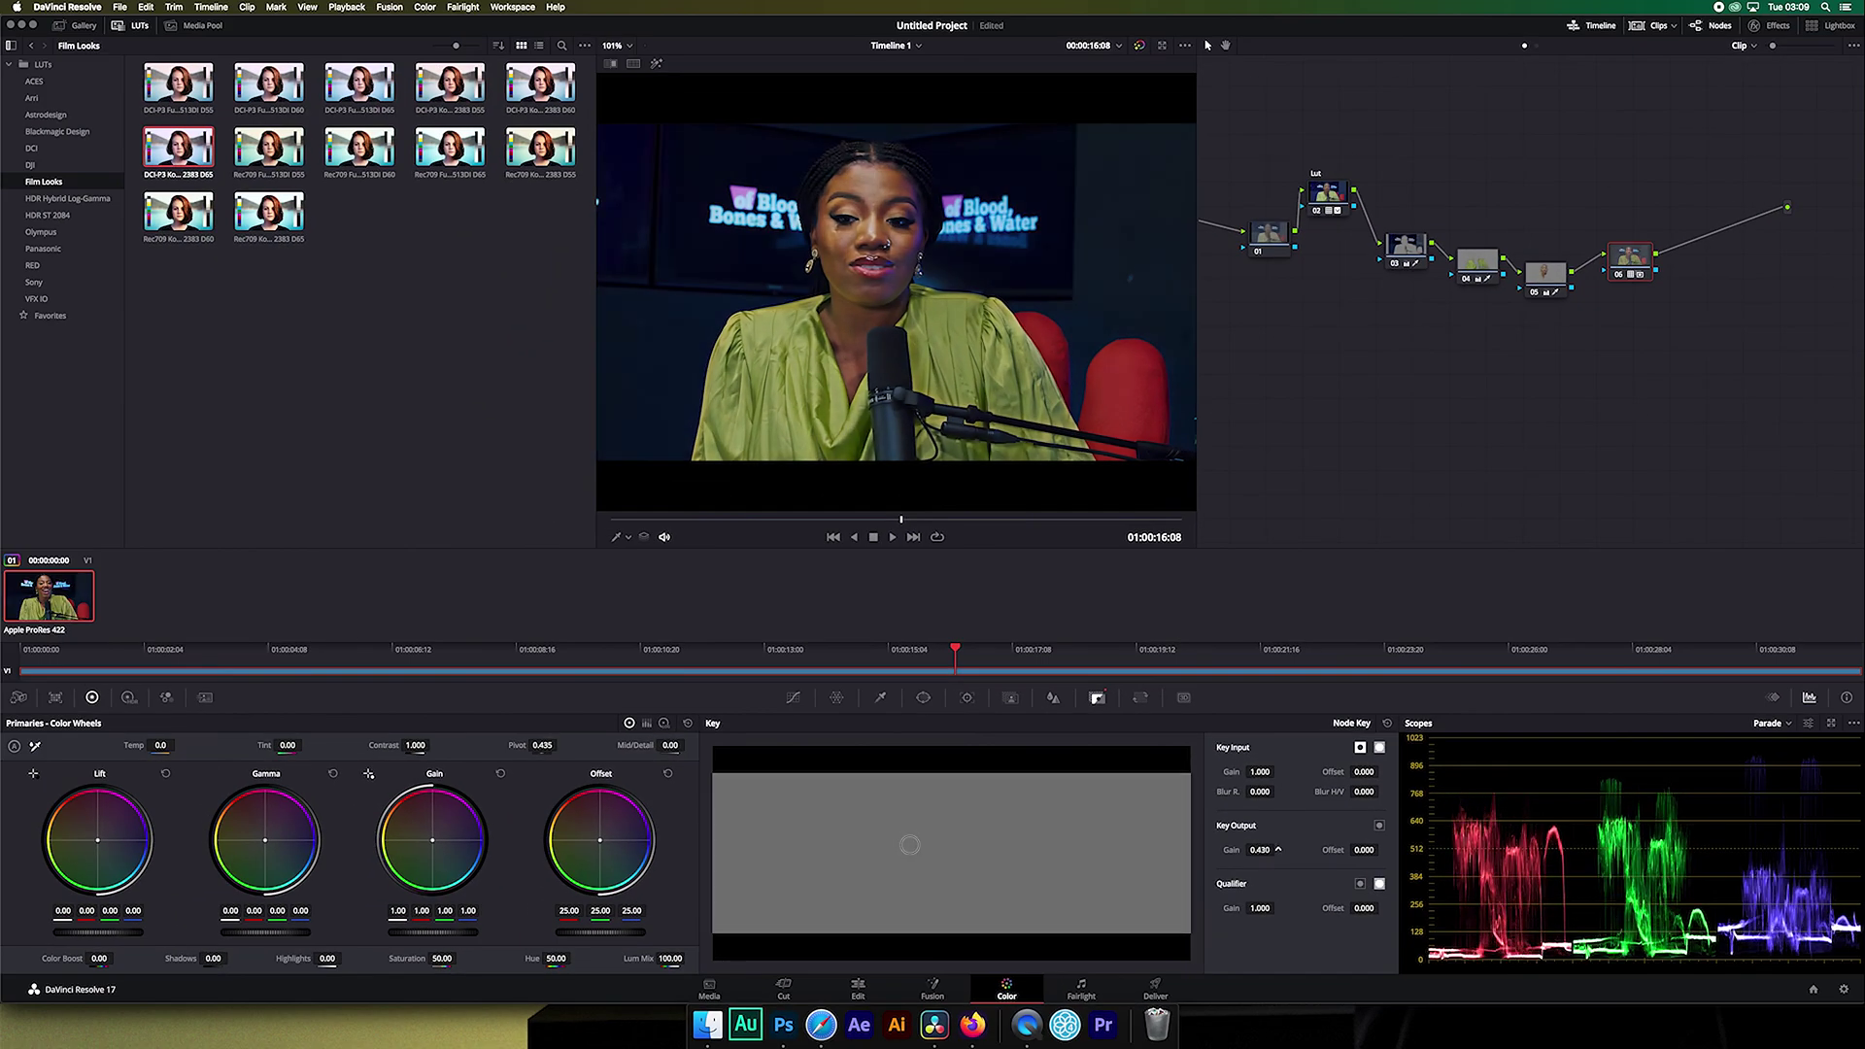
left_click_drag(879, 844, 627, 836)
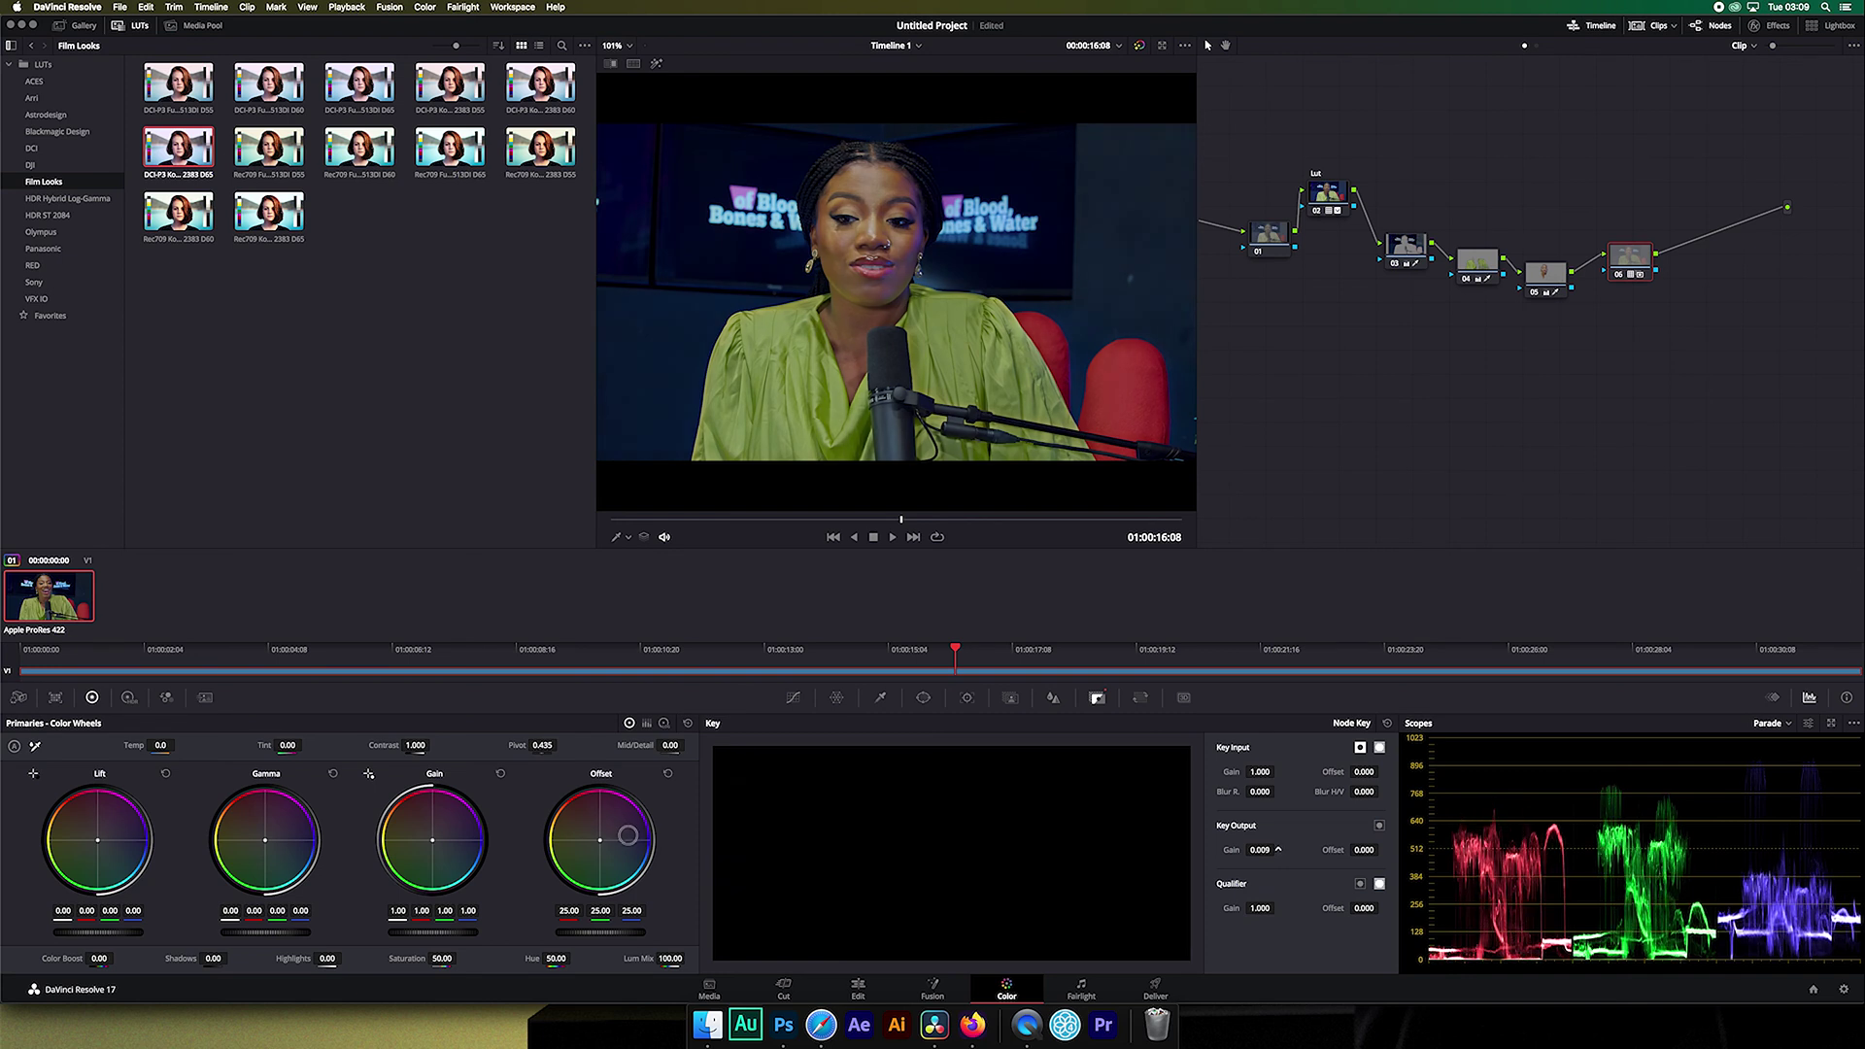
left_click_drag(398, 831, 580, 824)
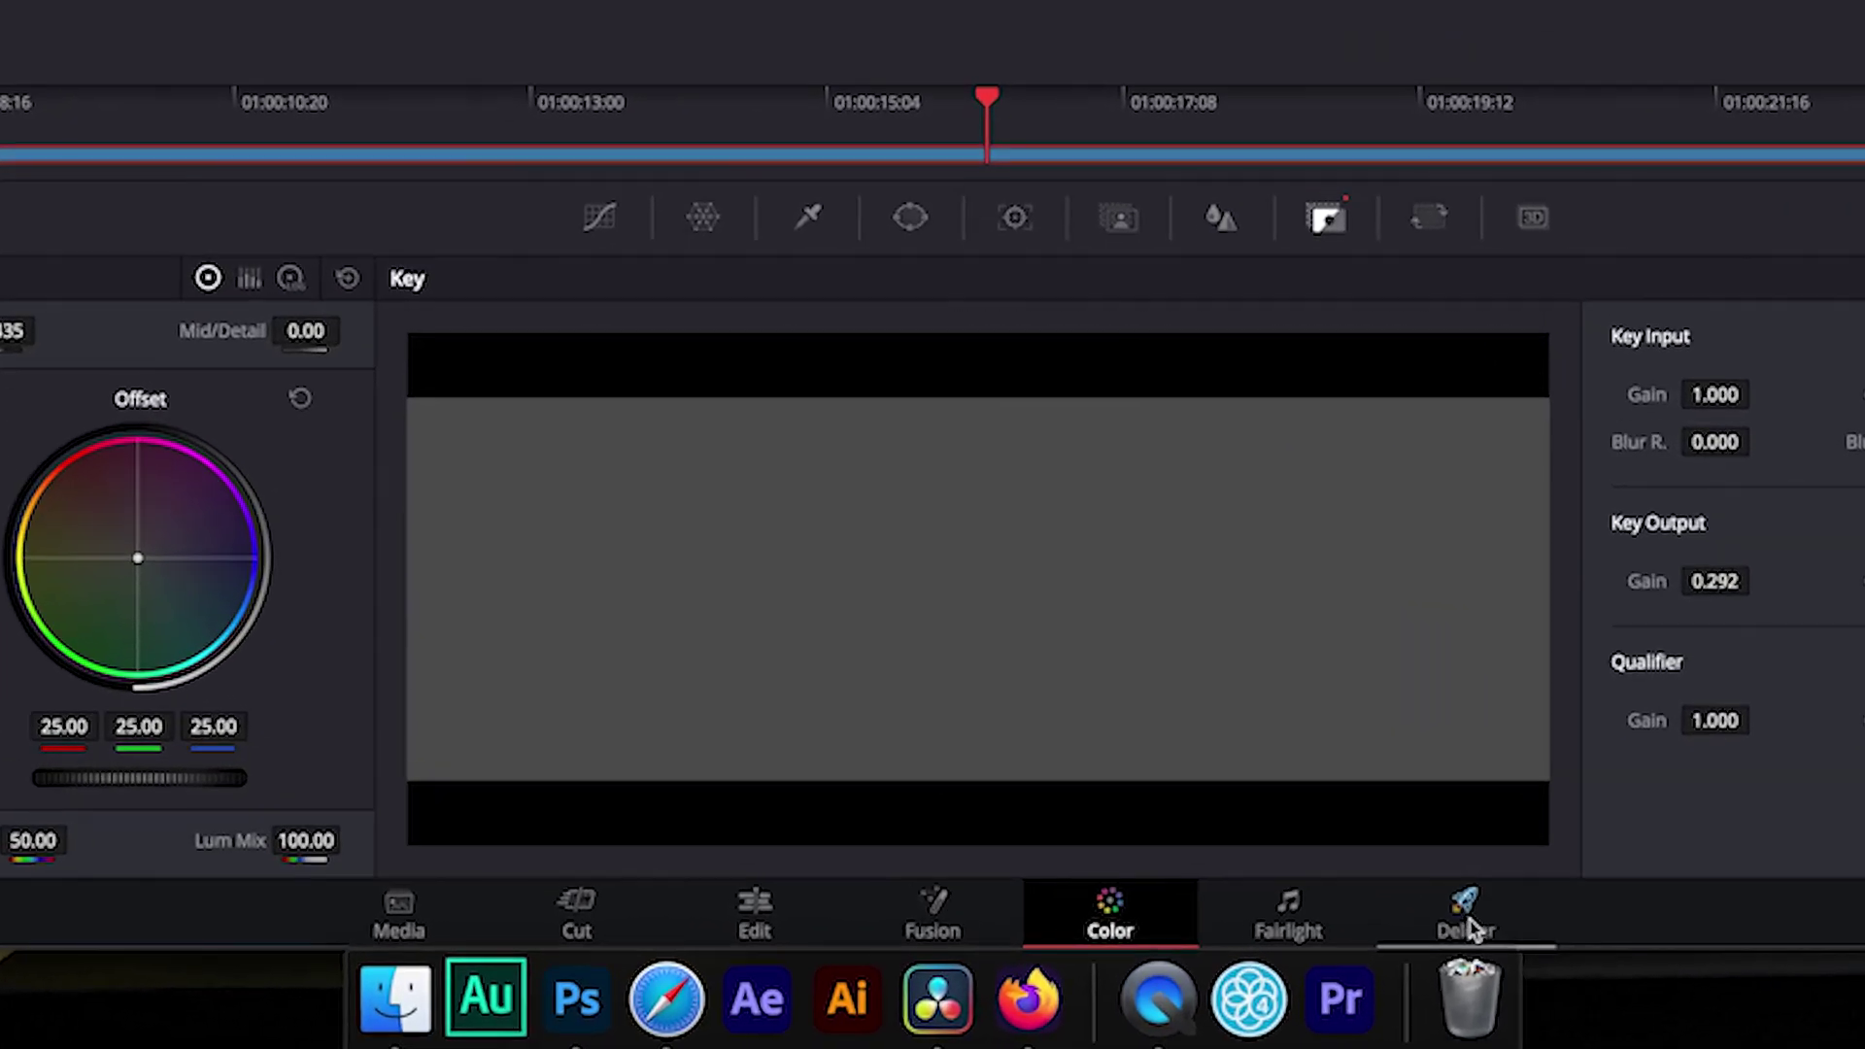
Open the Deliver page and review the render file name and the available codecs, keeping H.264
left_click(1465, 927)
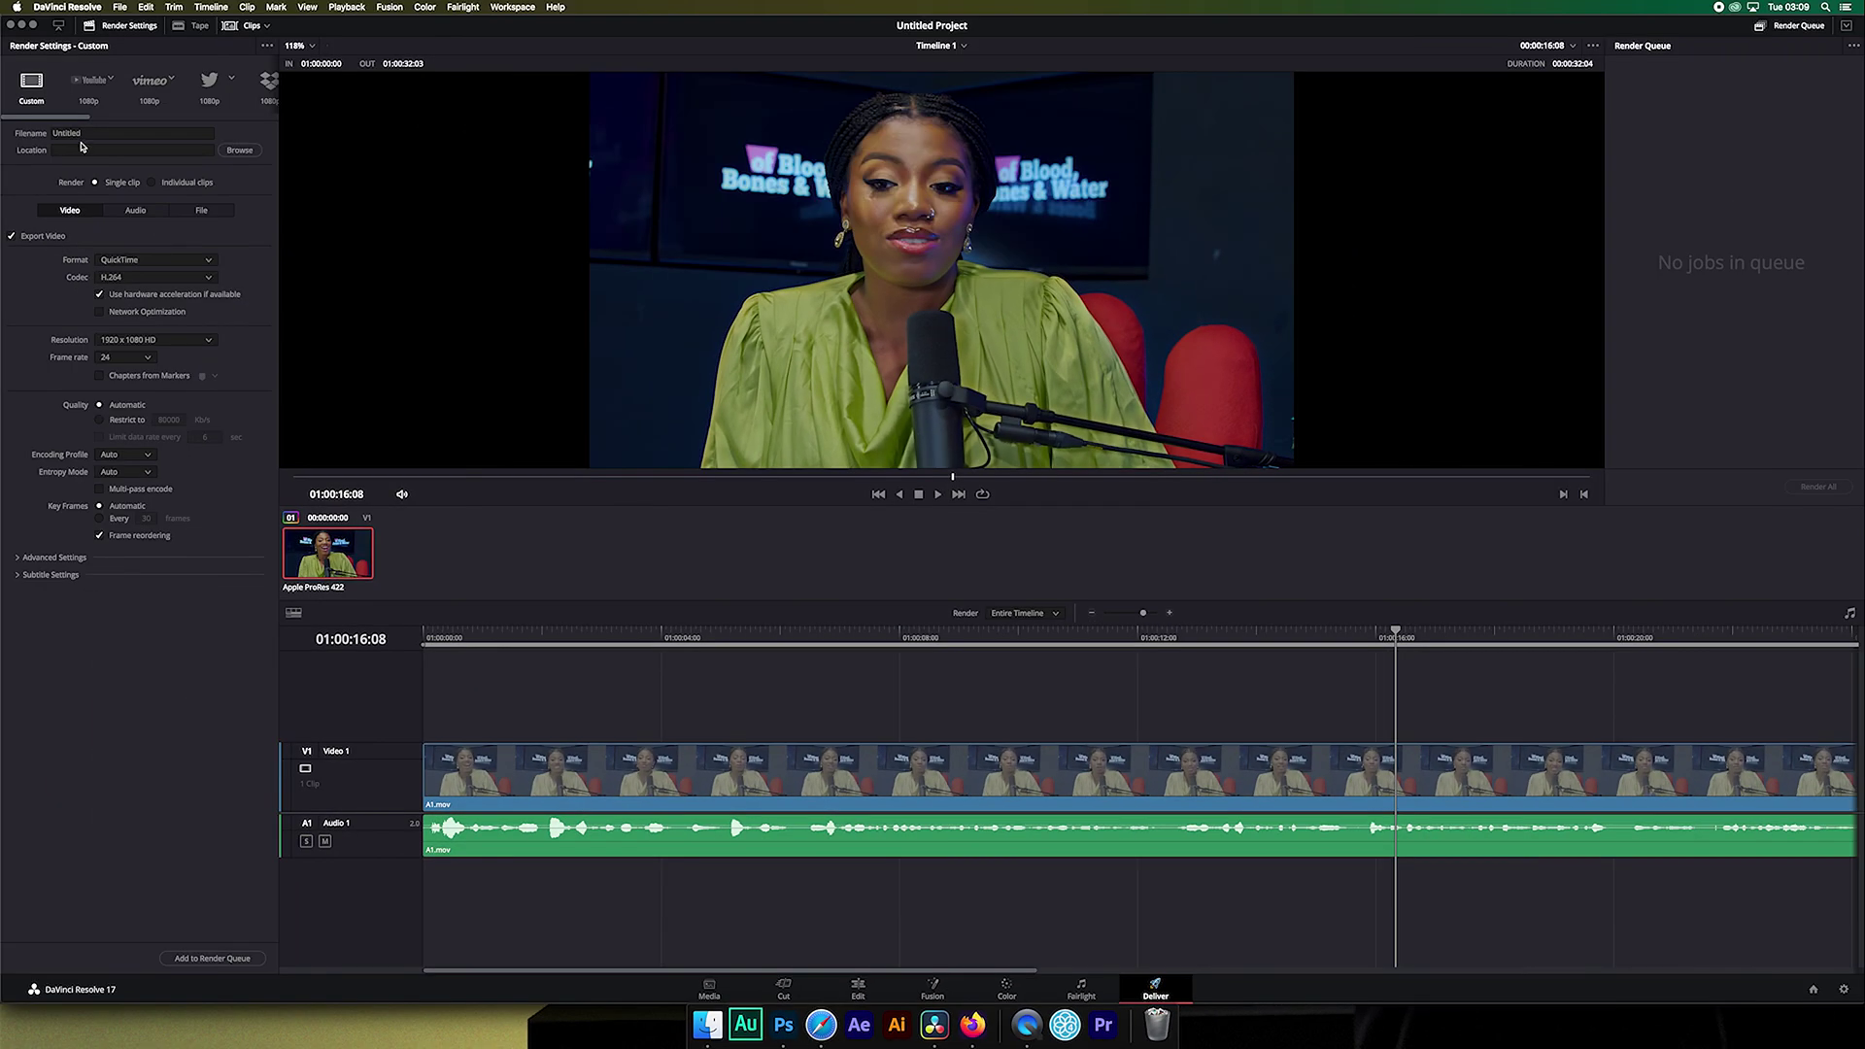
left_click(91, 134)
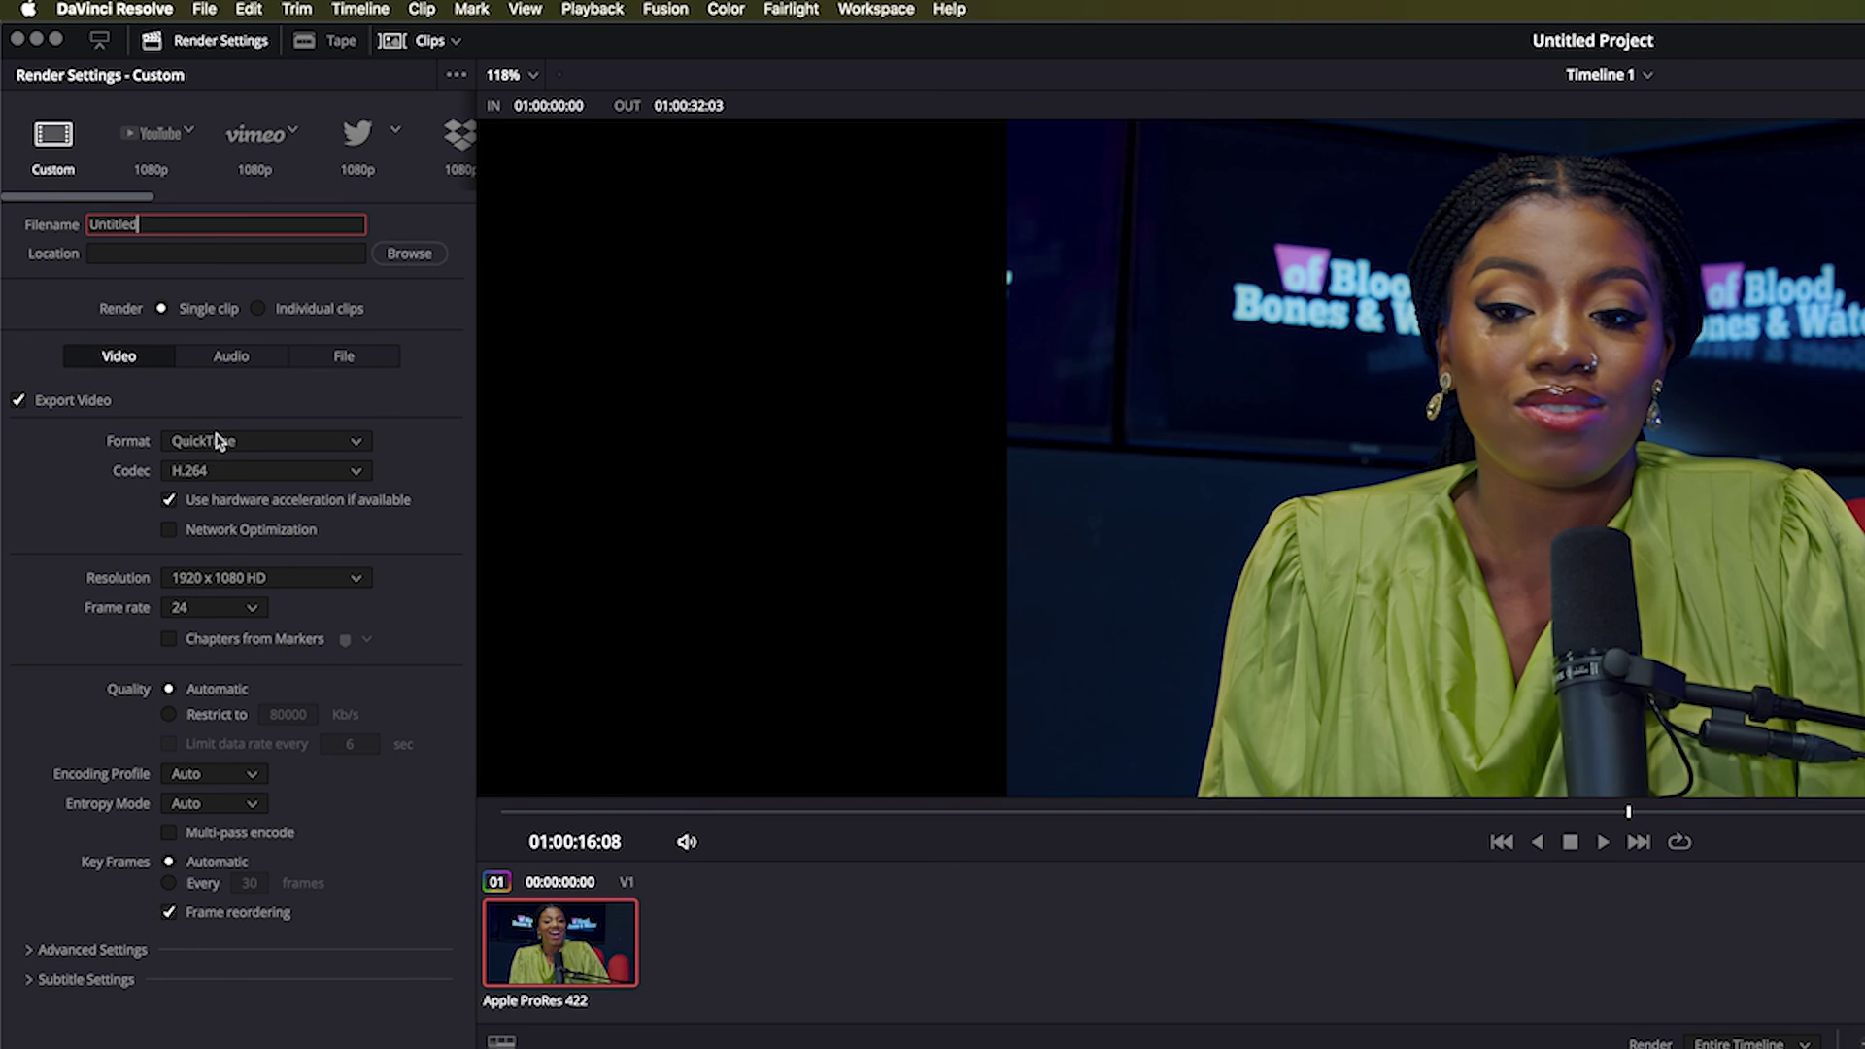
left_click(223, 471)
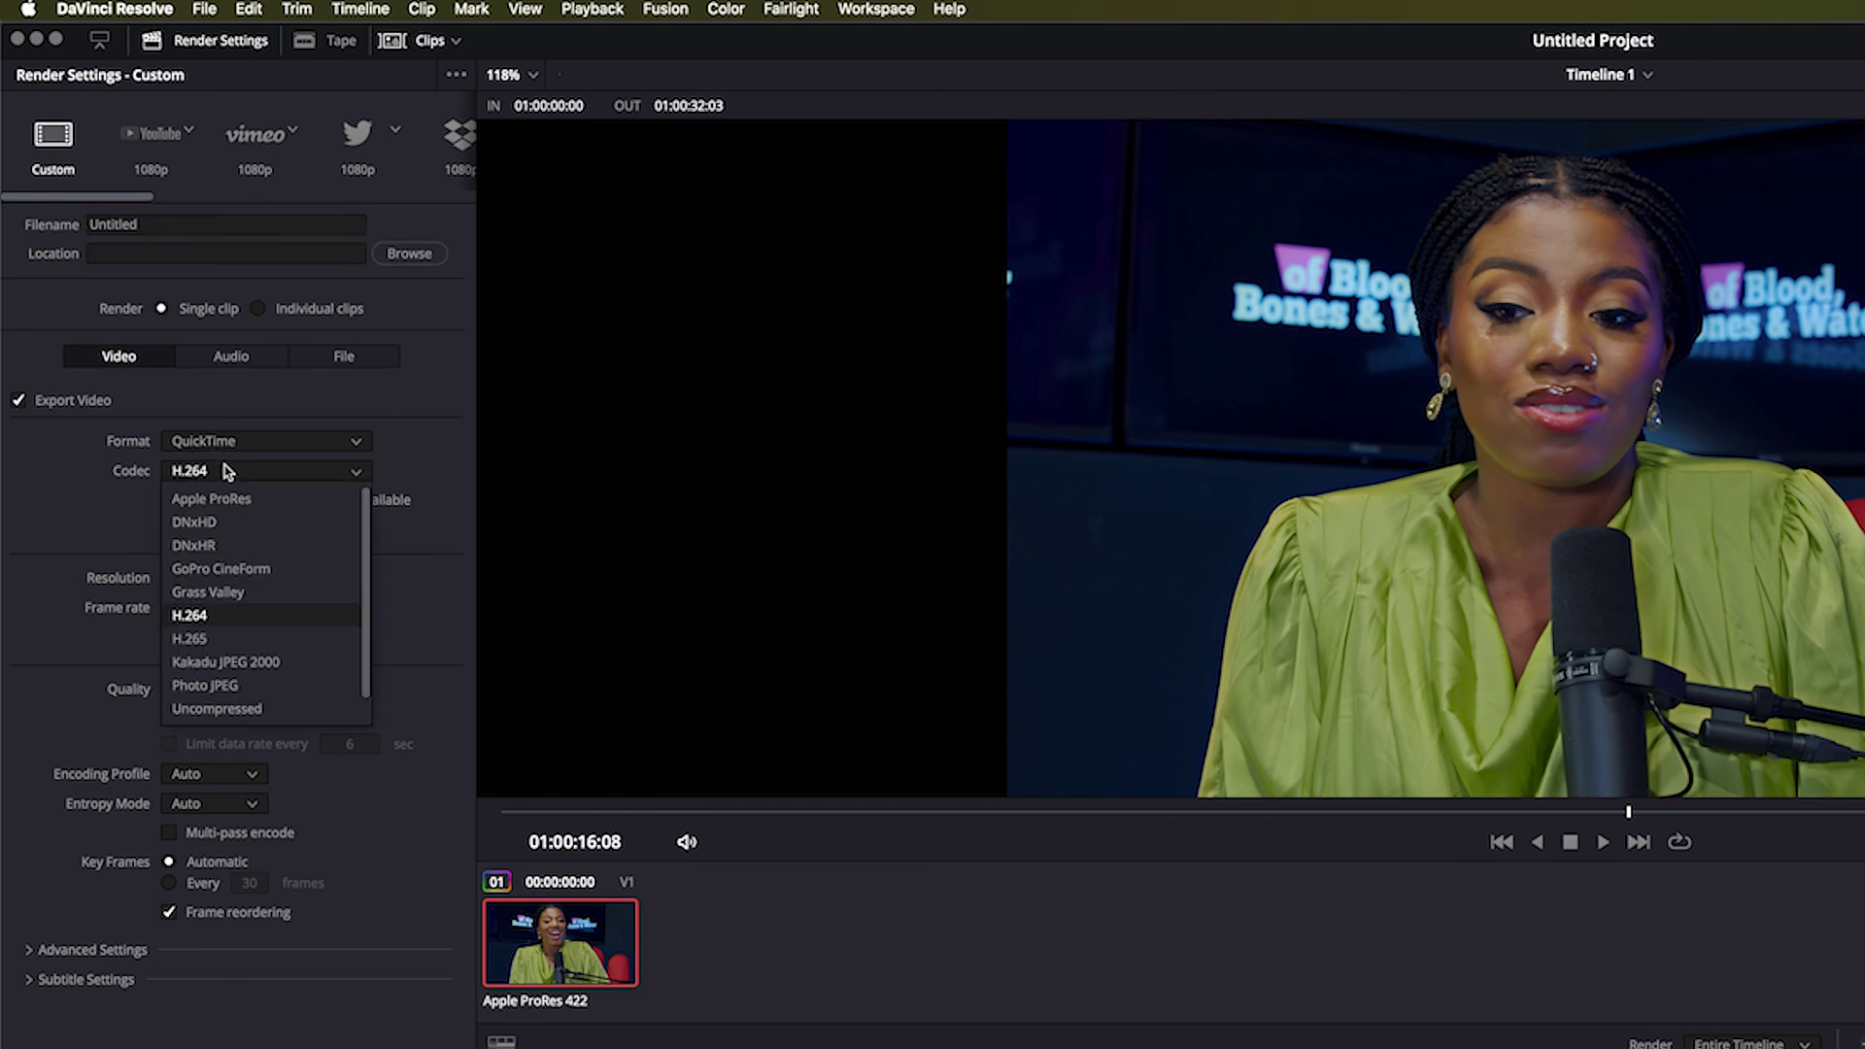
left_click(435, 459)
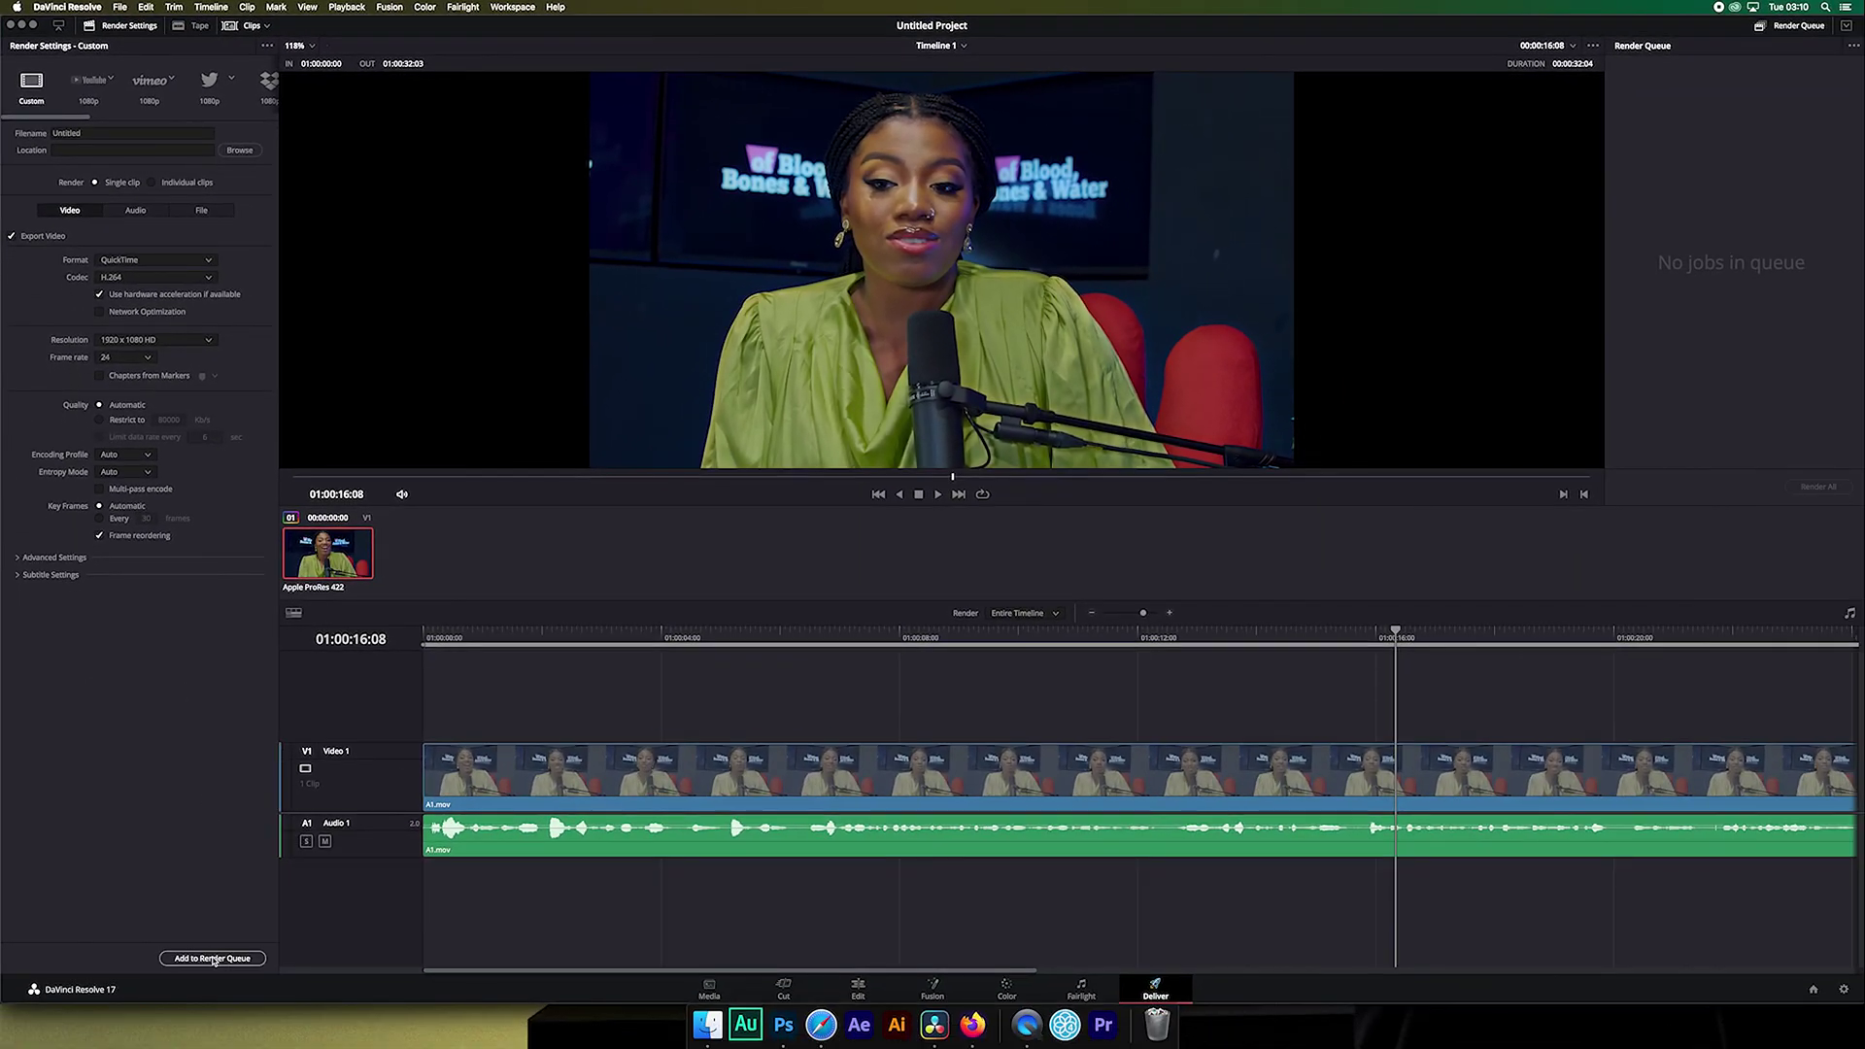
Add the timeline to the render queue as Untitled.mov saved to the Desktop, and render all jobs
left_click(214, 959)
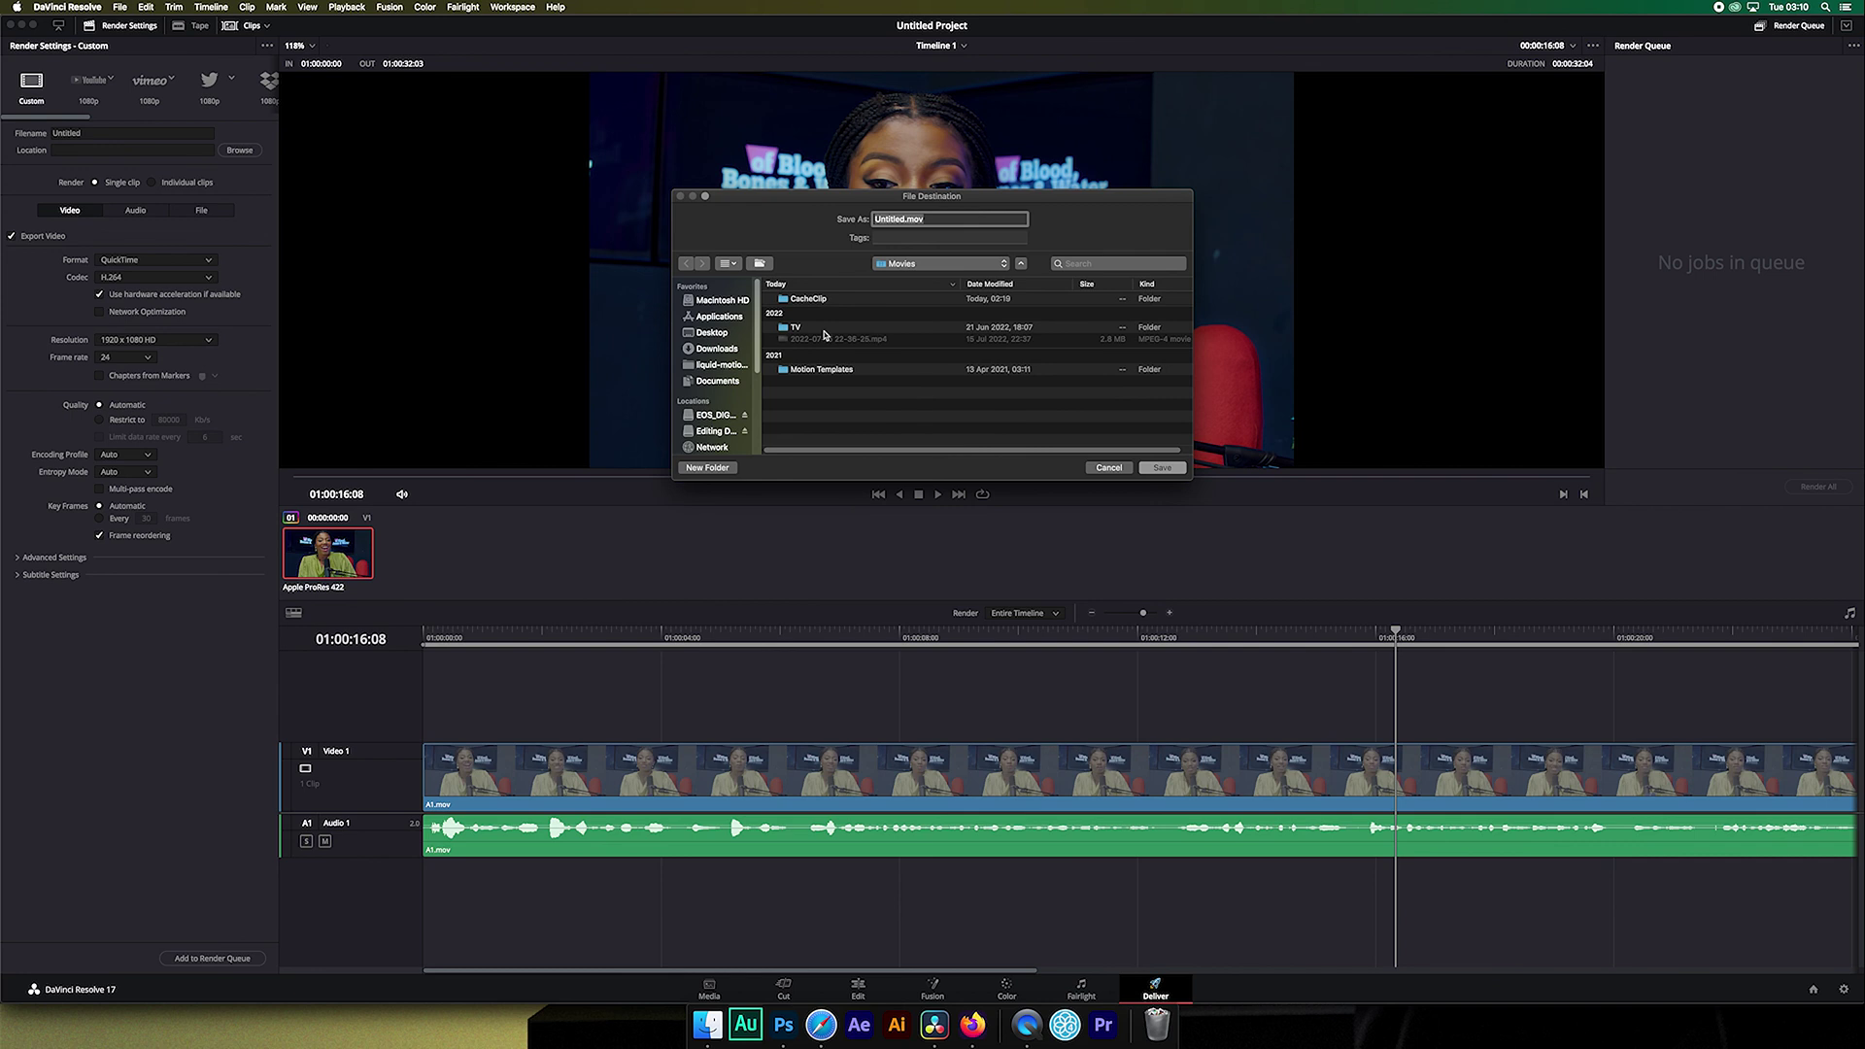
left_click(715, 333)
left_click(1161, 467)
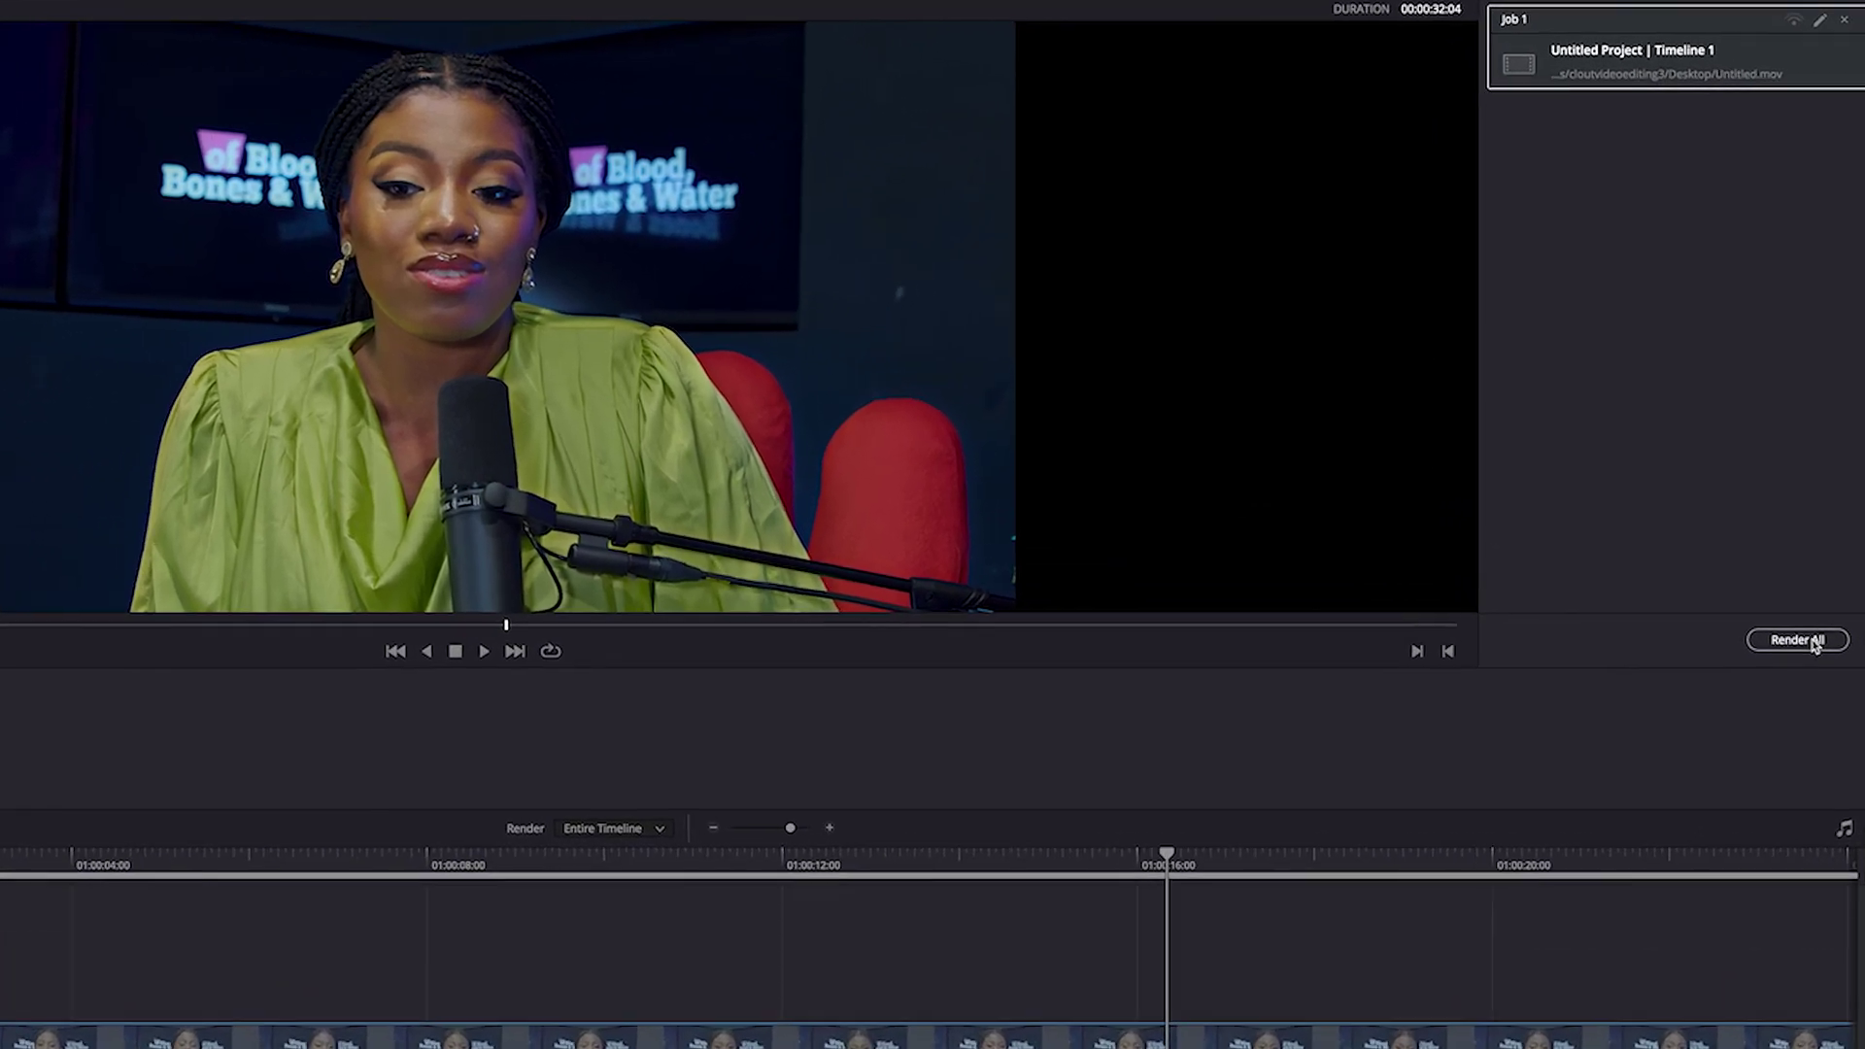
left_click(1815, 602)
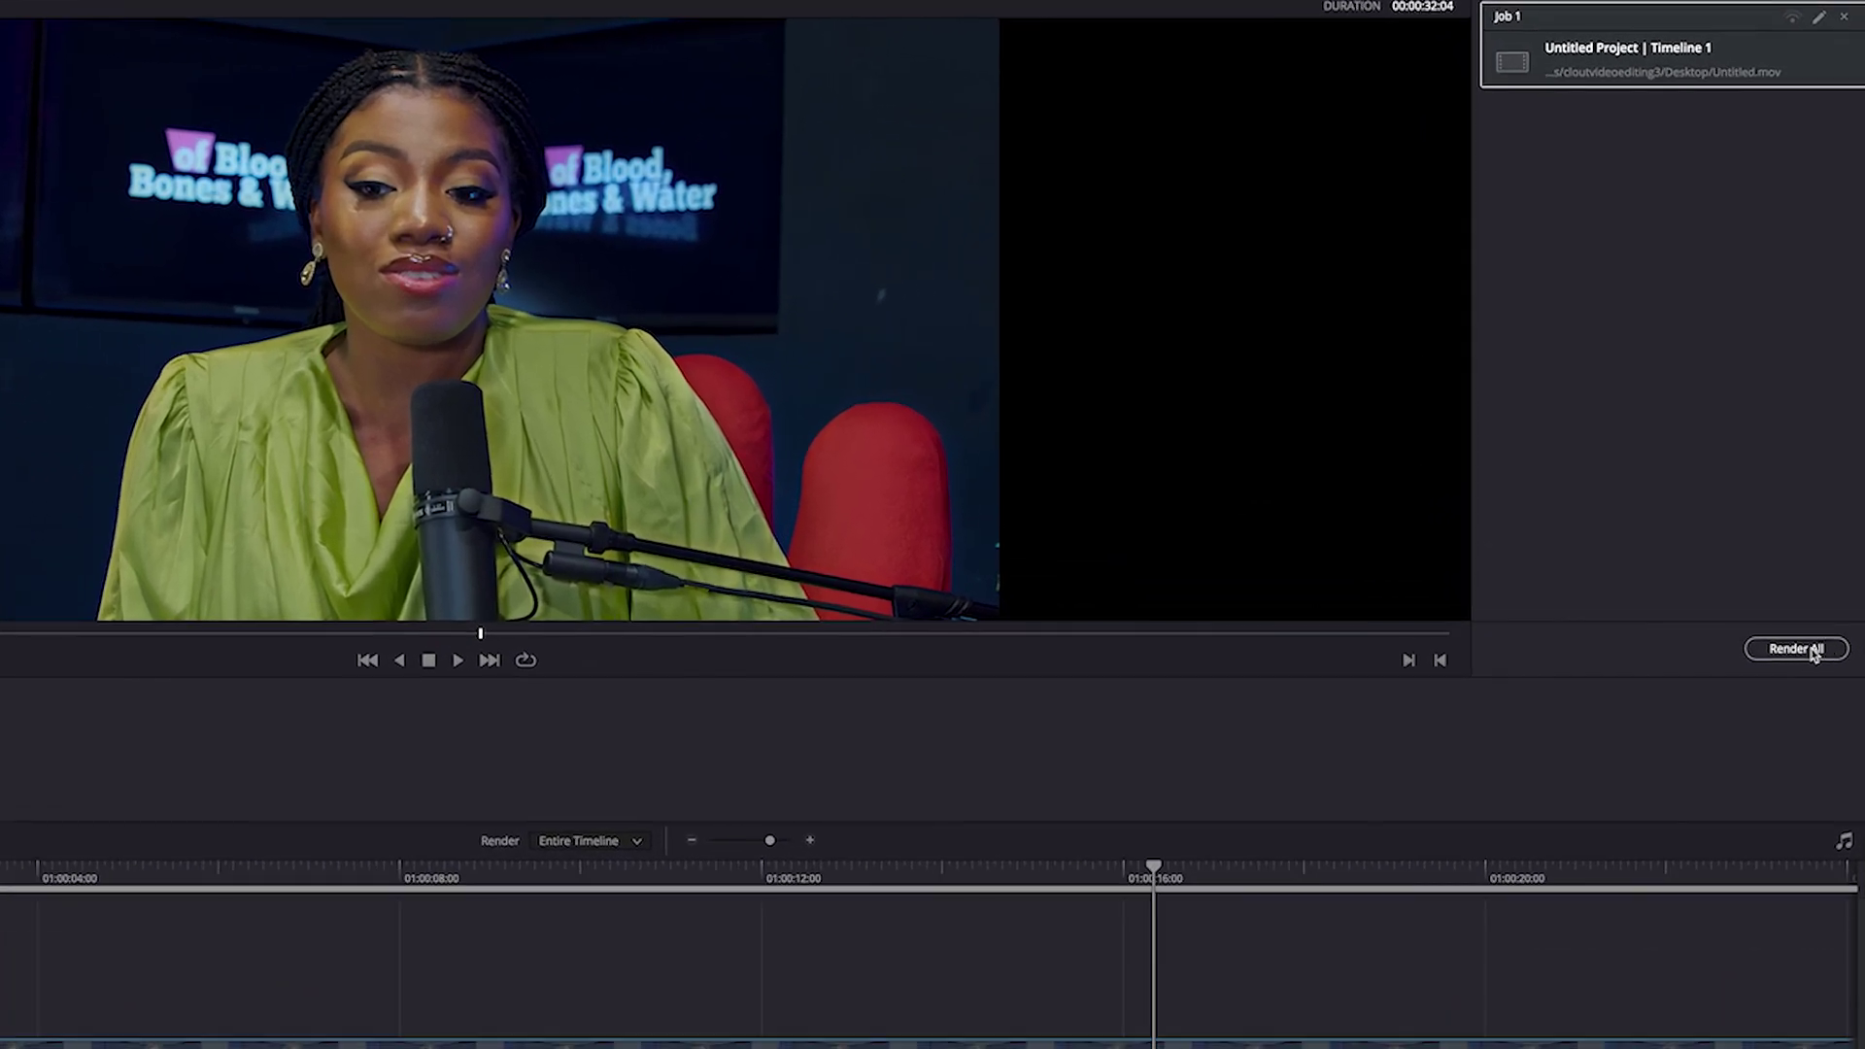